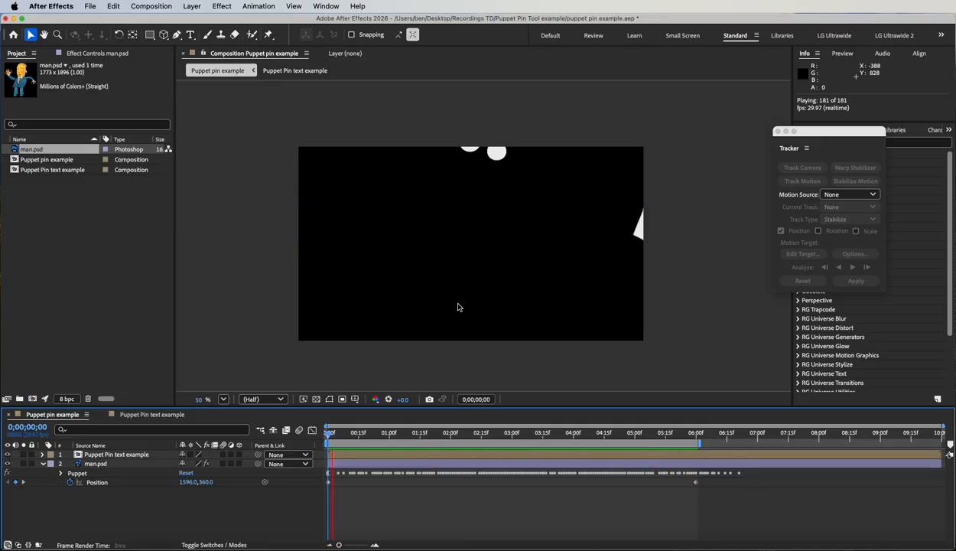
Step: Stop the preview and start a new project, discarding the unsaved changes to puppet pin example.aep
key("space")
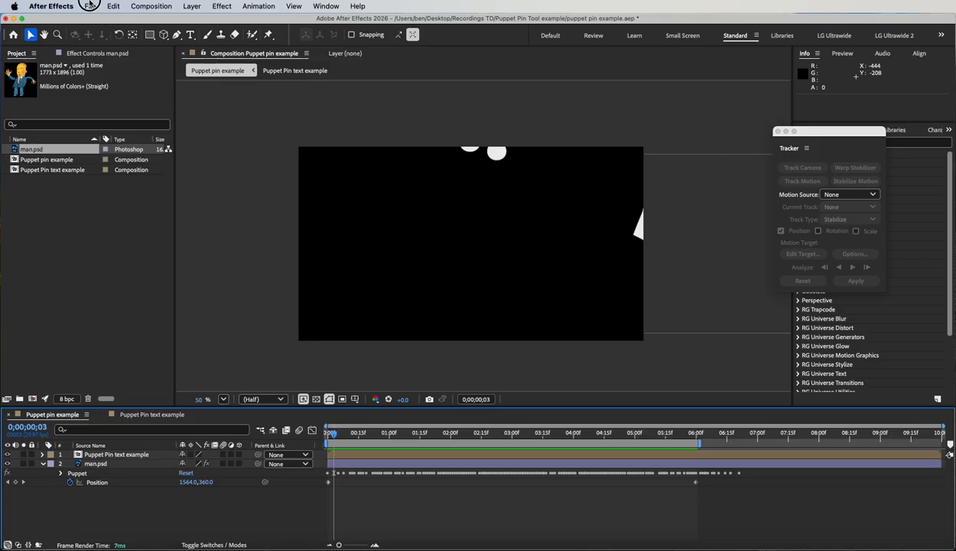
left_click(90, 6)
mouse_move(93, 22)
left_click(260, 23)
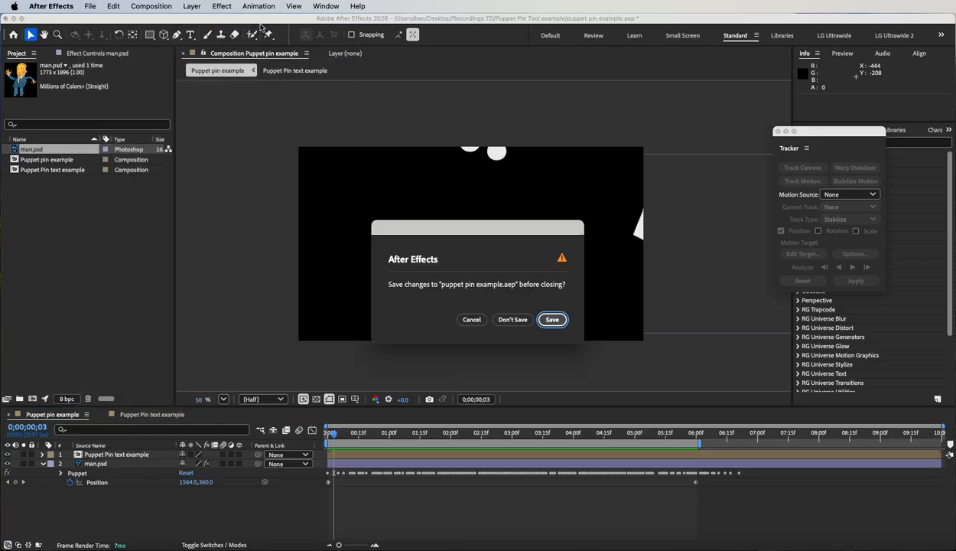
left_click(513, 318)
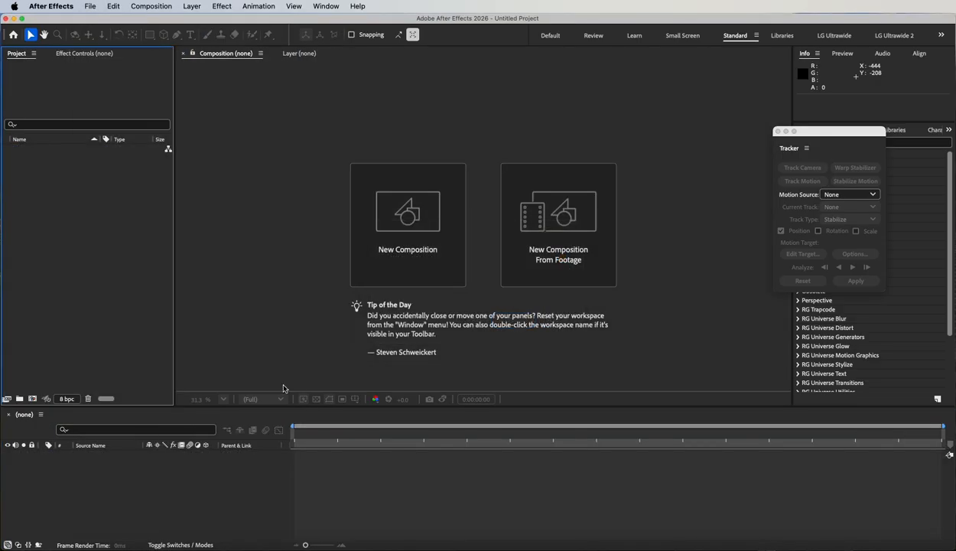
Step: Preview man.psd in the Puppet Pin Tool example folder in Finder and import it into the After Effects project
left_click(91, 546)
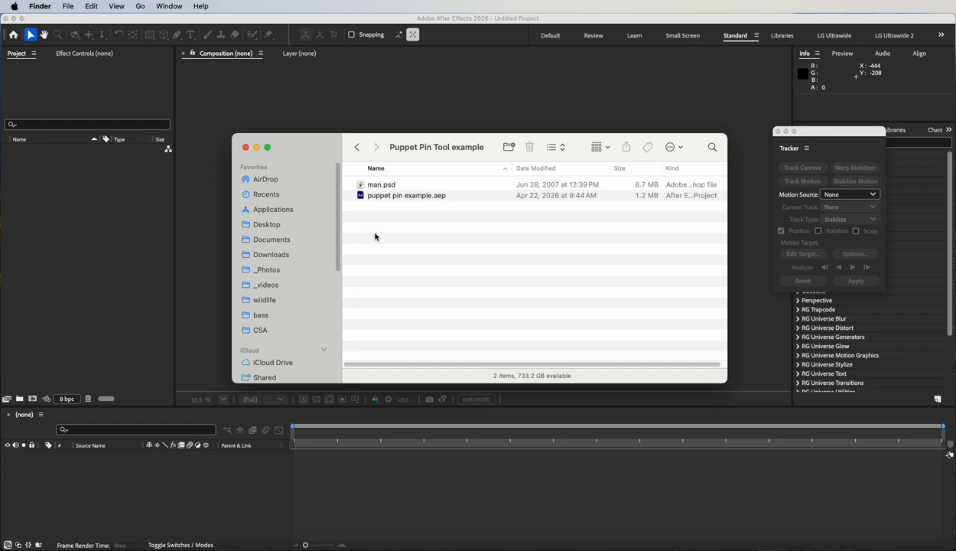
left_click(369, 186)
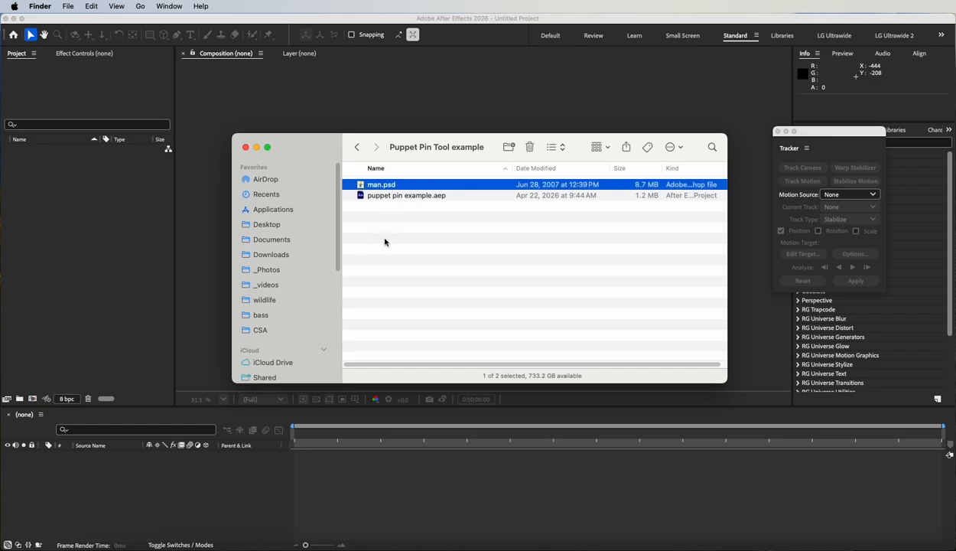
key("space")
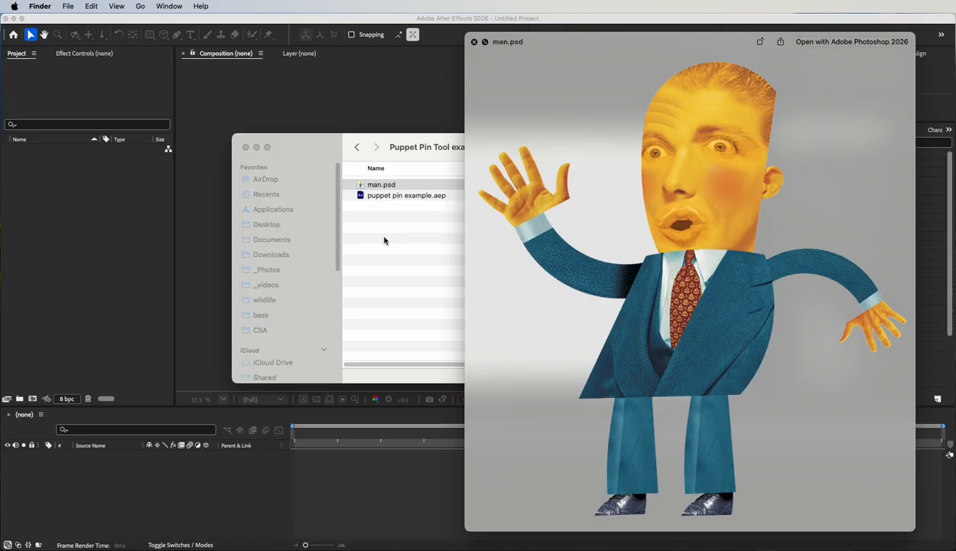
key("space")
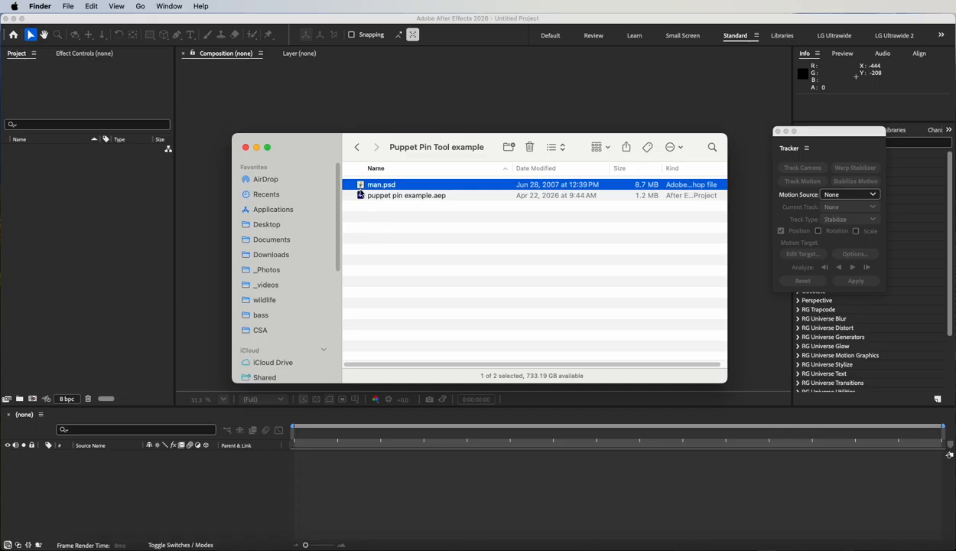
left_click_drag(361, 185, 87, 199)
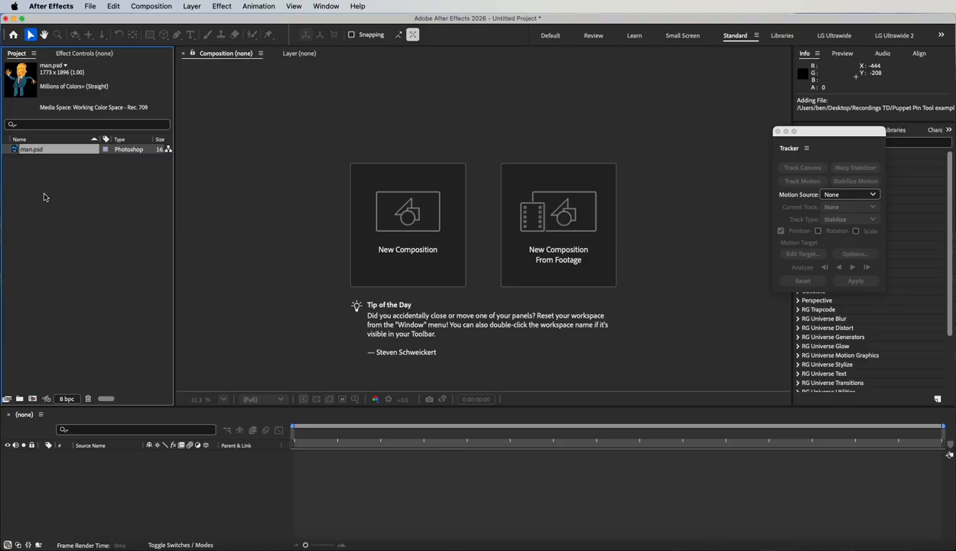
Step: Create a 1280x720, 29.97 fps, 15-second composition named "puppet pin example"
left_click(33, 399)
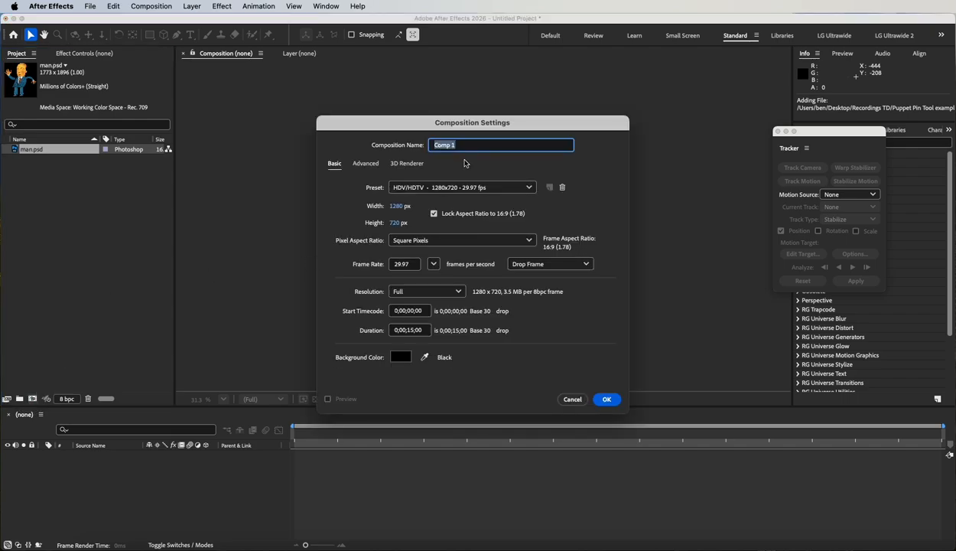
type("puppet")
type(" pin")
type(" t")
type("xample")
left_click(606, 400)
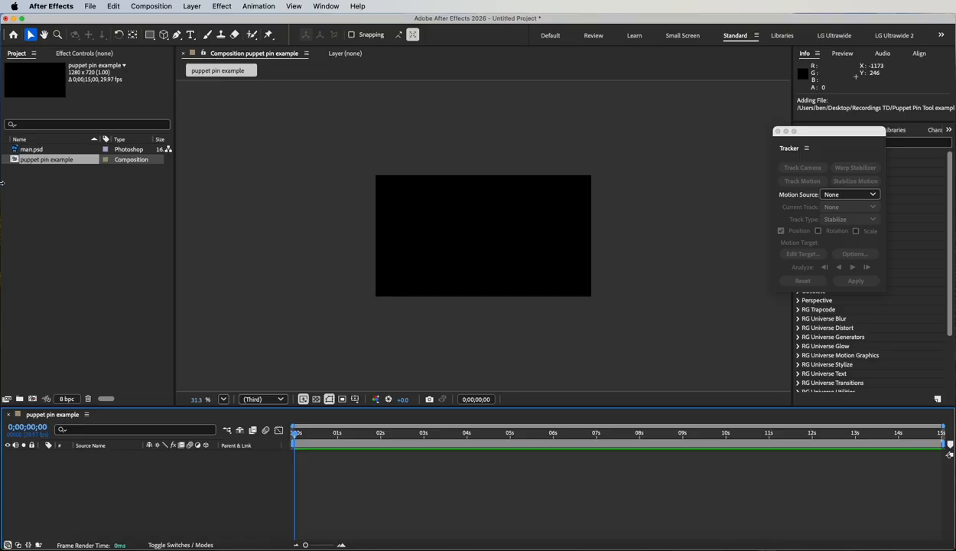
Step: Add man.psd to the composition as a layer and scale it to 35% so the whole figure fits the frame
left_click_drag(15, 150, 117, 480)
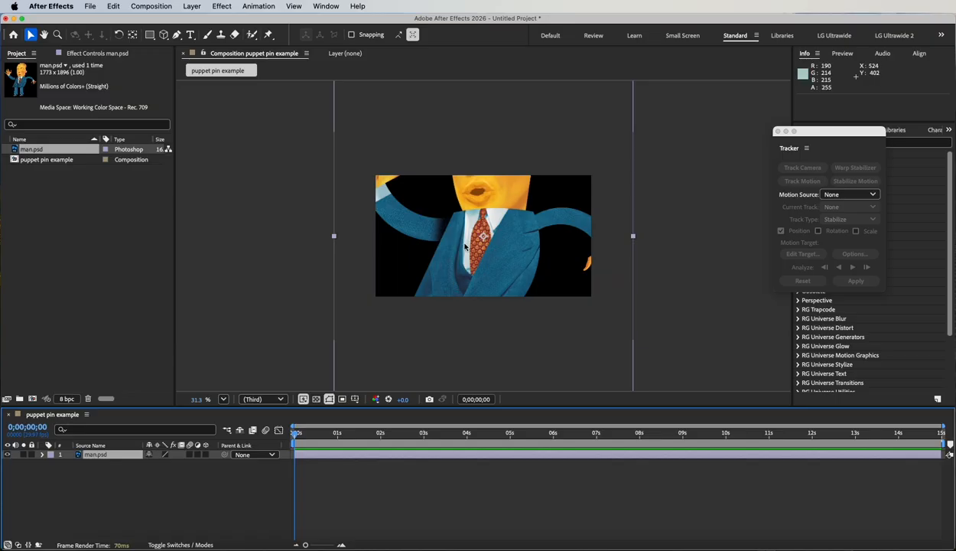
key("period")
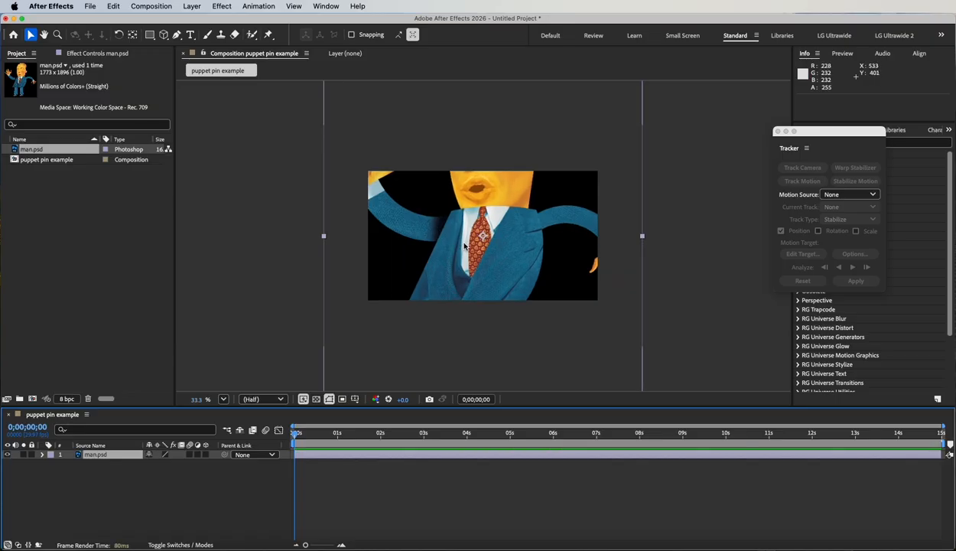
key("slash")
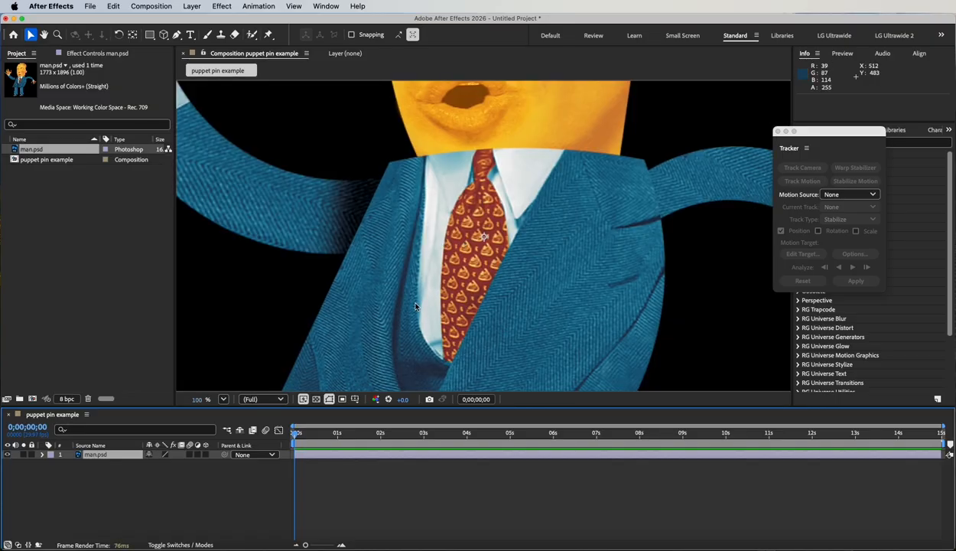
left_click(107, 455)
key("s")
left_click(178, 465)
left_click_drag(178, 465, 141, 466)
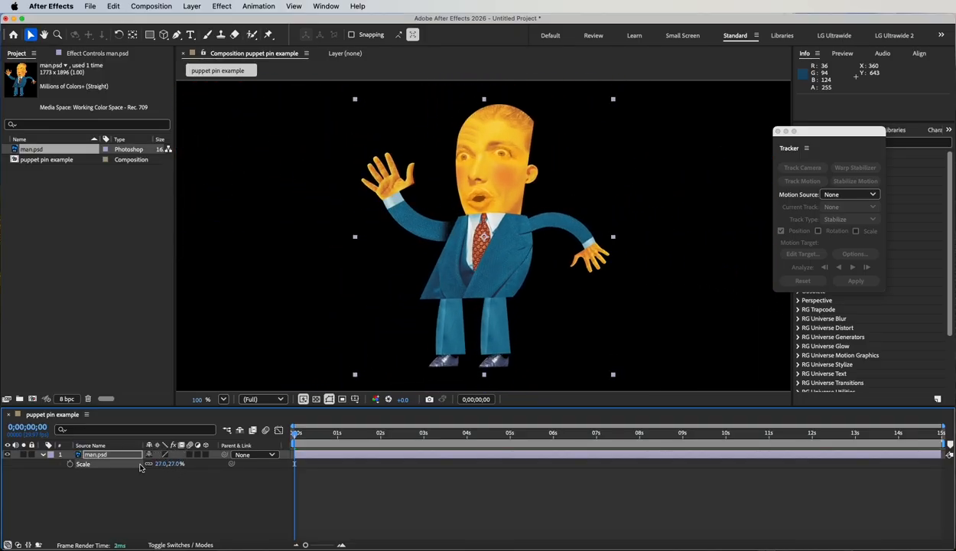
key("comma")
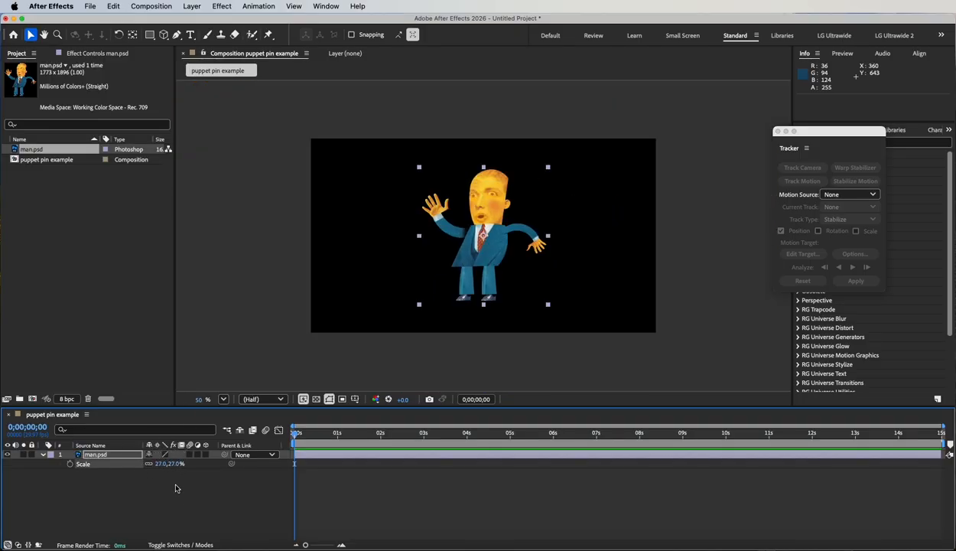
left_click_drag(173, 468, 181, 463)
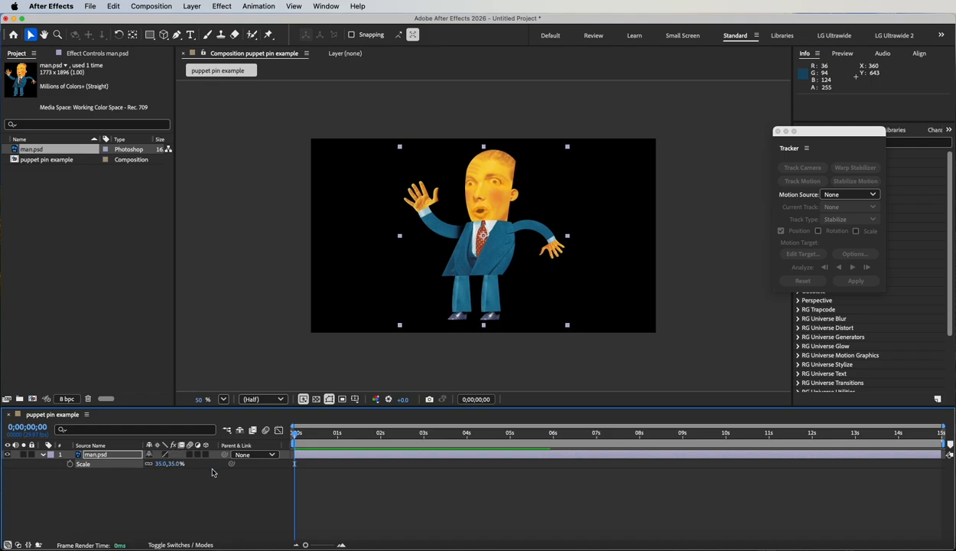
Step: With the Puppet Position Pin Tool, pin the man's raised hand and its shoulder, and nudge the hand pin slightly upward
left_click_drag(550, 409, 558, 445)
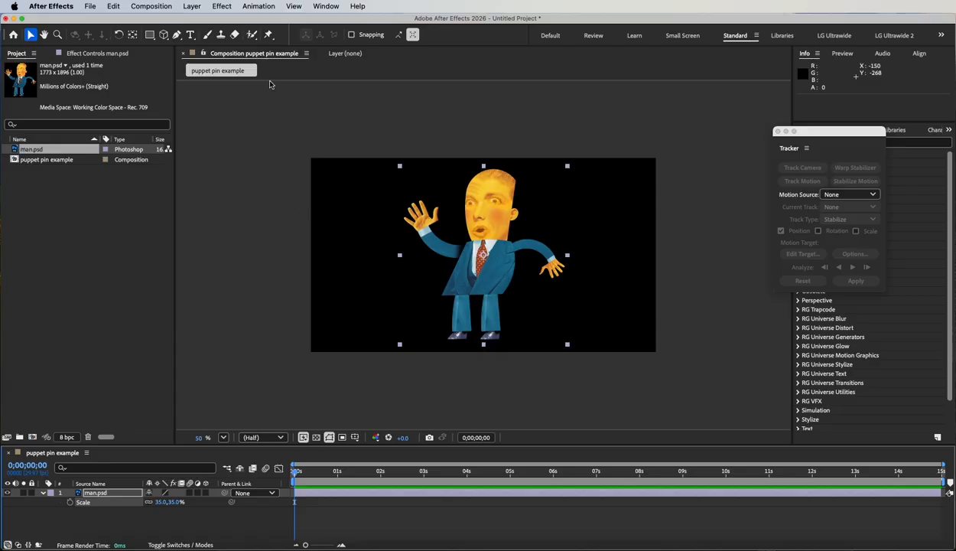
left_click(270, 35)
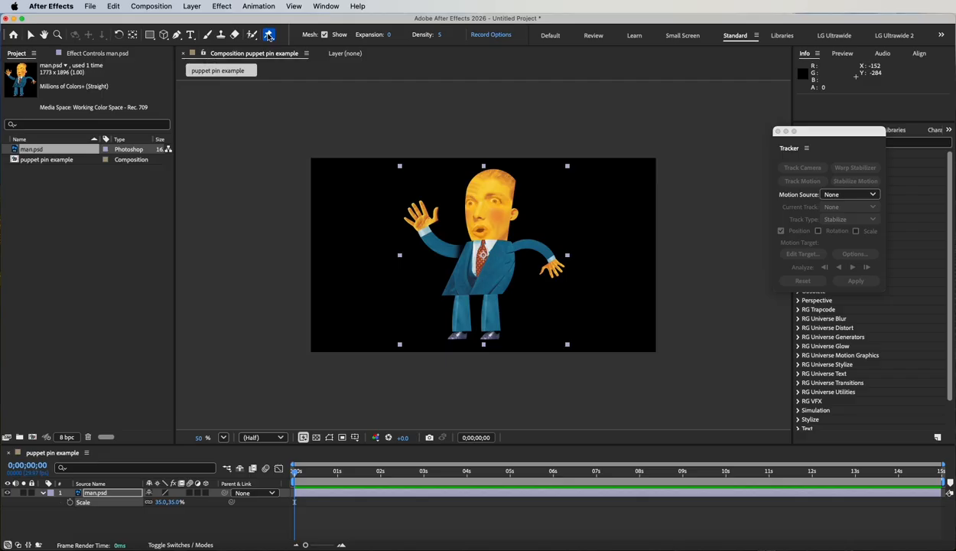
left_click(269, 36)
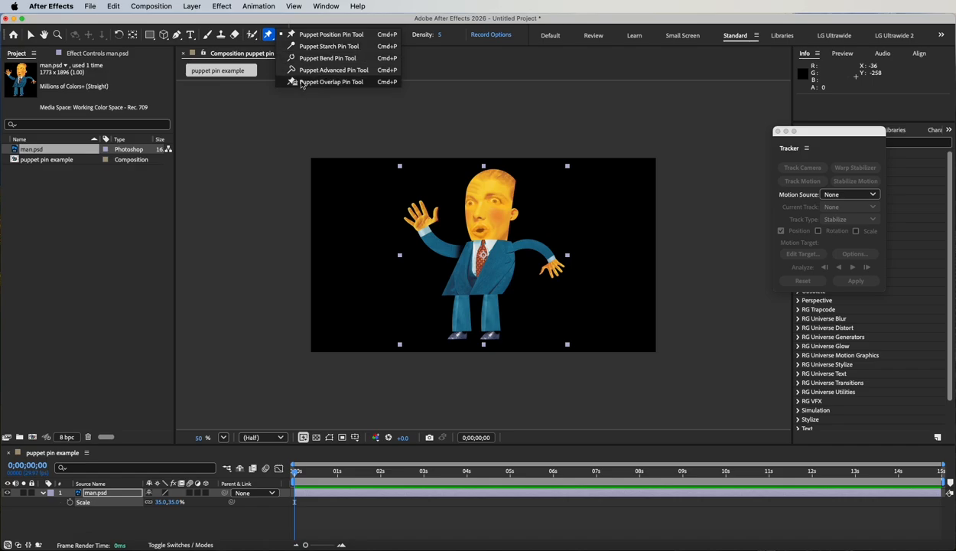
left_click(320, 35)
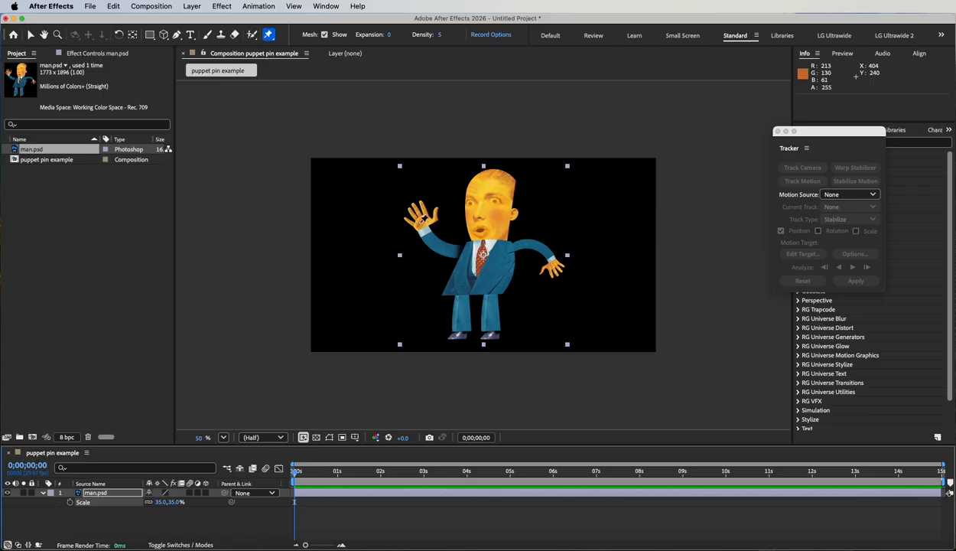
left_click(422, 221)
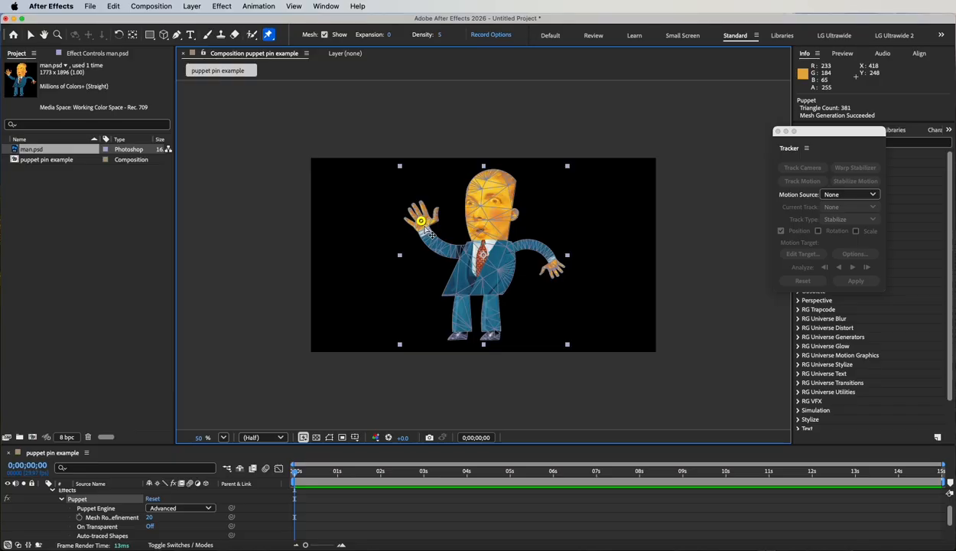
left_click(466, 250)
mouse_move(422, 221)
left_mouse_down()
mouse_move(379, 189)
mouse_move(419, 273)
mouse_move(375, 193)
mouse_move(380, 186)
mouse_move(416, 229)
mouse_move(425, 221)
mouse_move(416, 210)
mouse_move(420, 217)
left_mouse_up()
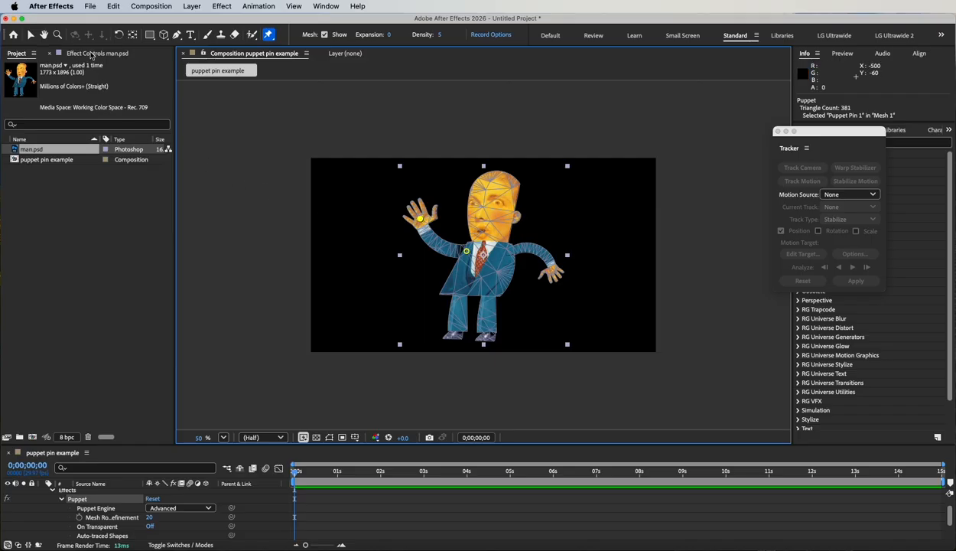
Step: Show the Puppet effect's controls for man.psd and toggle the mesh display off and back on
left_click(91, 55)
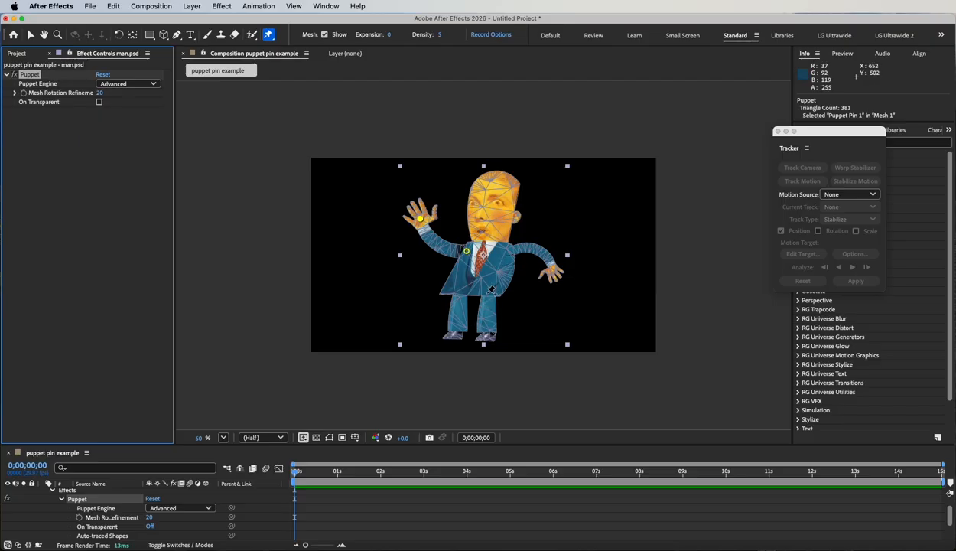
left_click(324, 37)
left_click(325, 36)
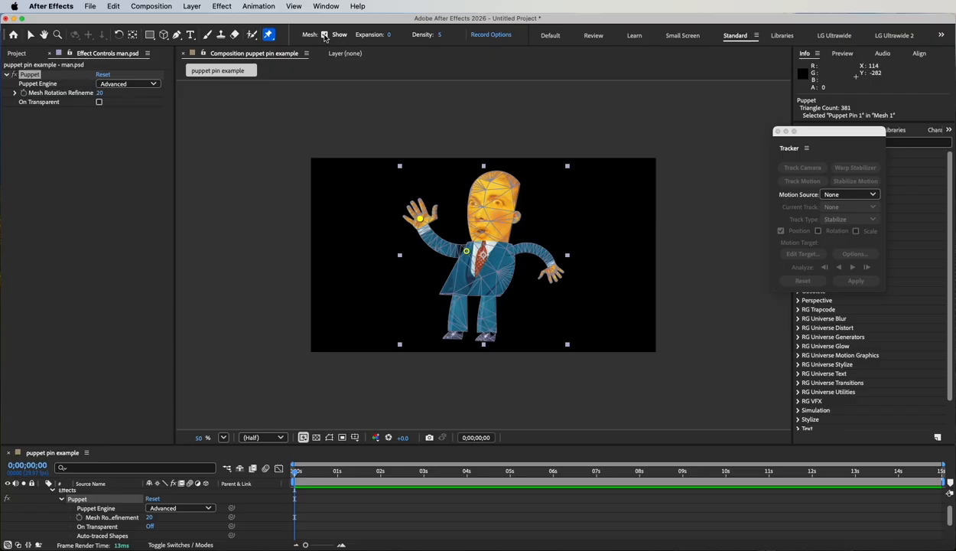
Step: Add puppet pins to the other shoulder, the lowered hand, the forehead, both hips and both feet
left_click(509, 249)
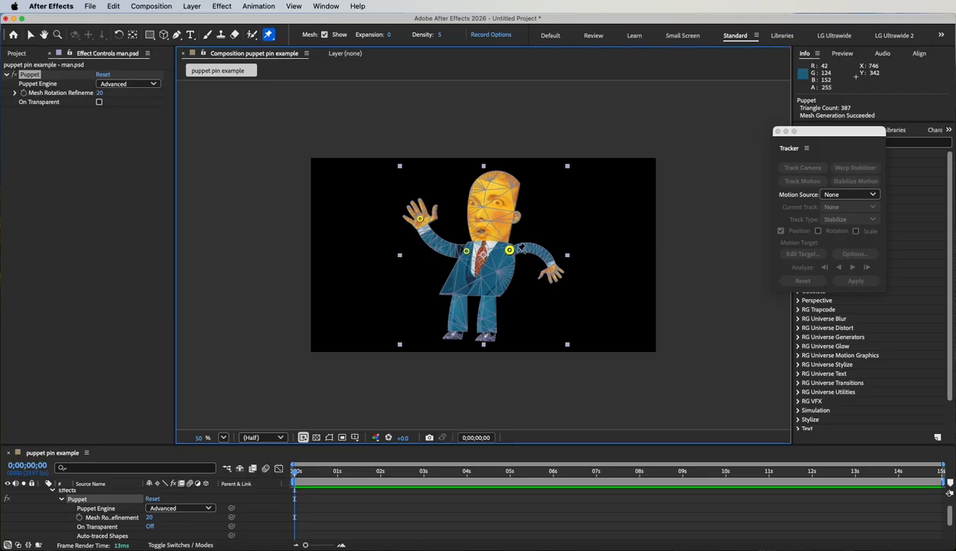
left_click(553, 269)
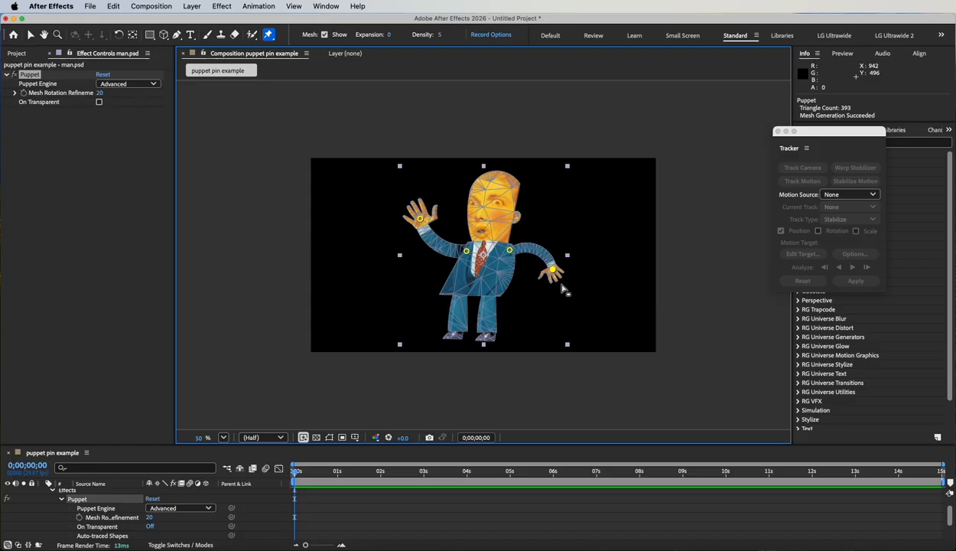
left_click(490, 185)
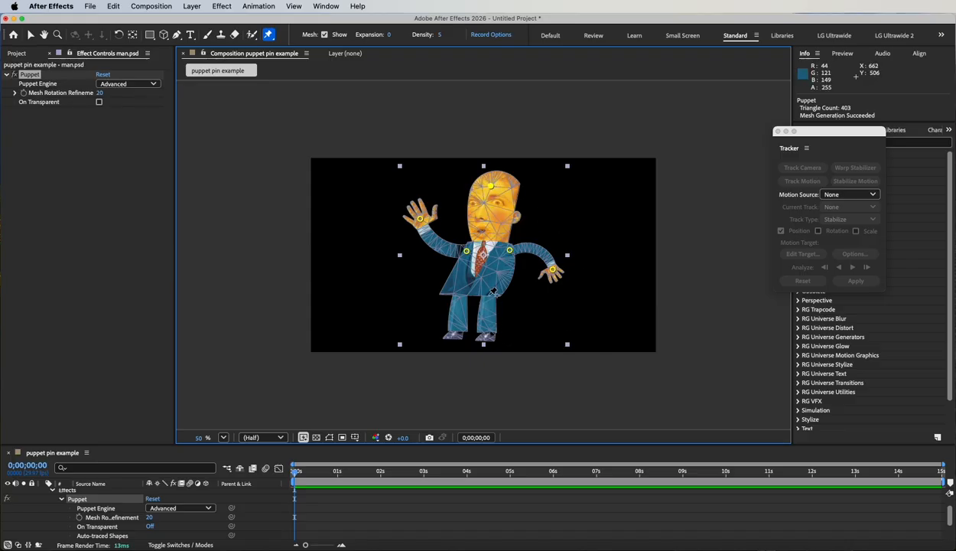
left_click(488, 292)
left_click(458, 290)
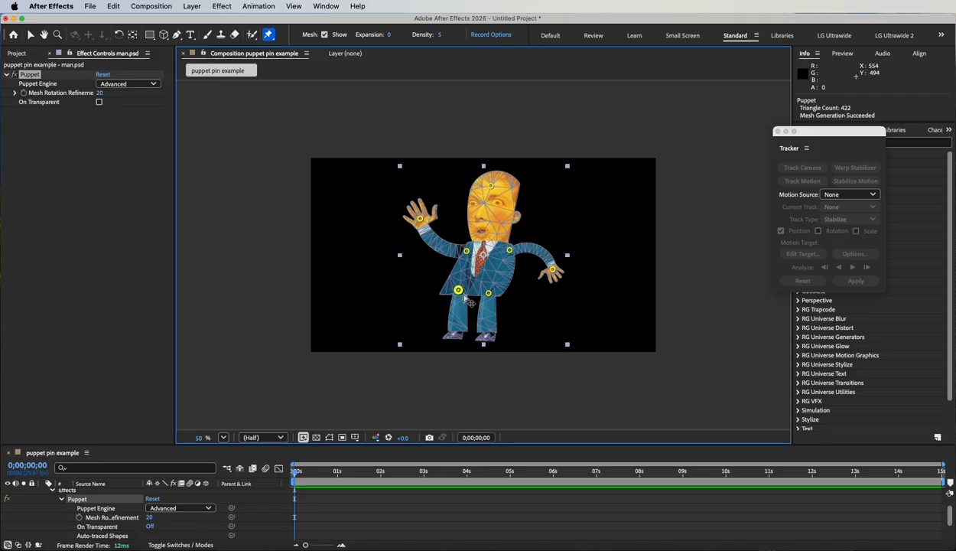
left_click(488, 334)
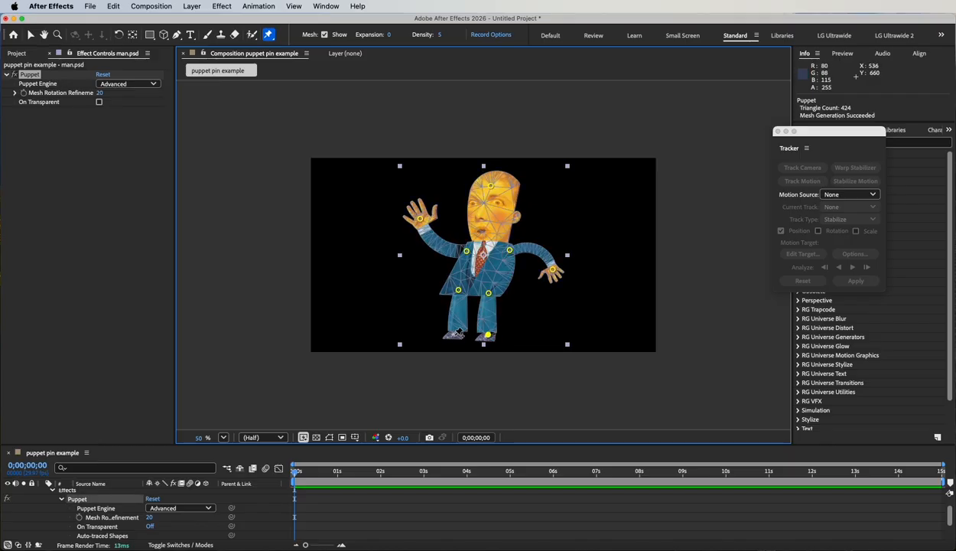
left_click(455, 334)
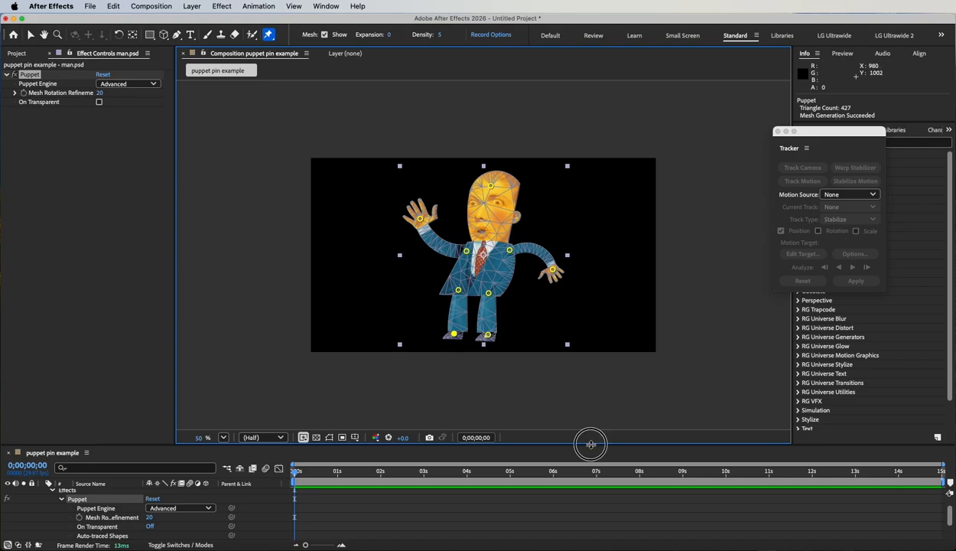
Step: Enlarge the timeline and keyframe the raised hand's pin toward the head at 1 s, out and down at 2 s, and back at 3 s
left_click_drag(591, 443, 584, 368)
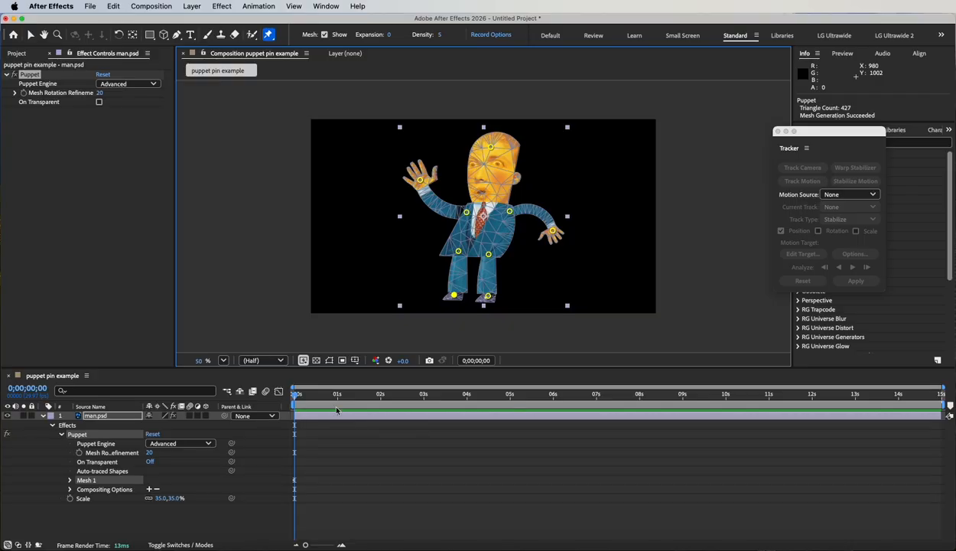
left_click_drag(294, 396, 337, 399)
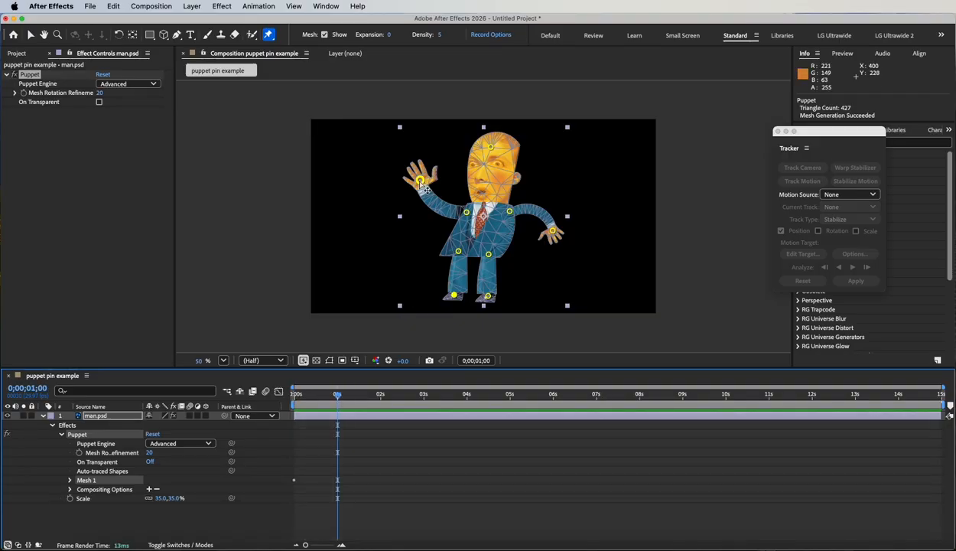
left_click_drag(420, 180, 448, 171)
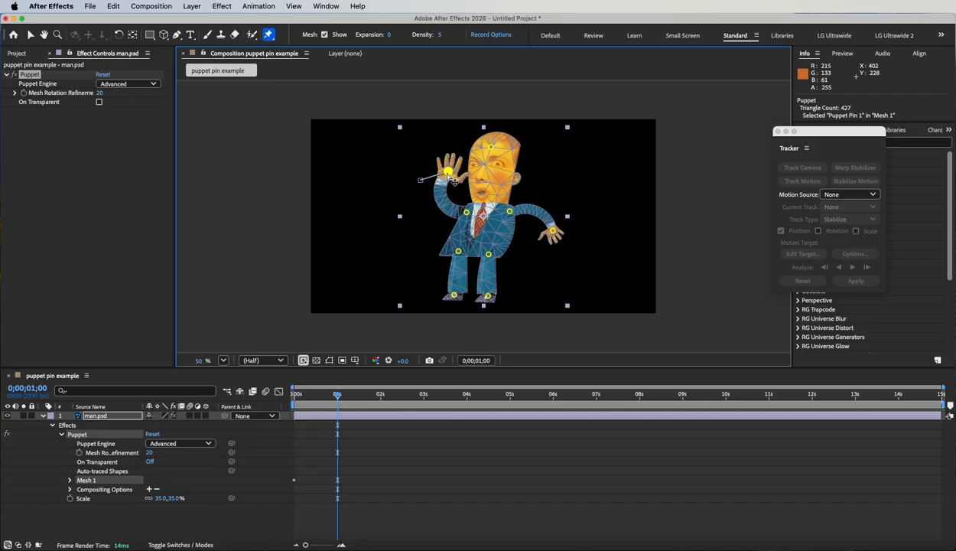
left_click_drag(341, 396, 381, 401)
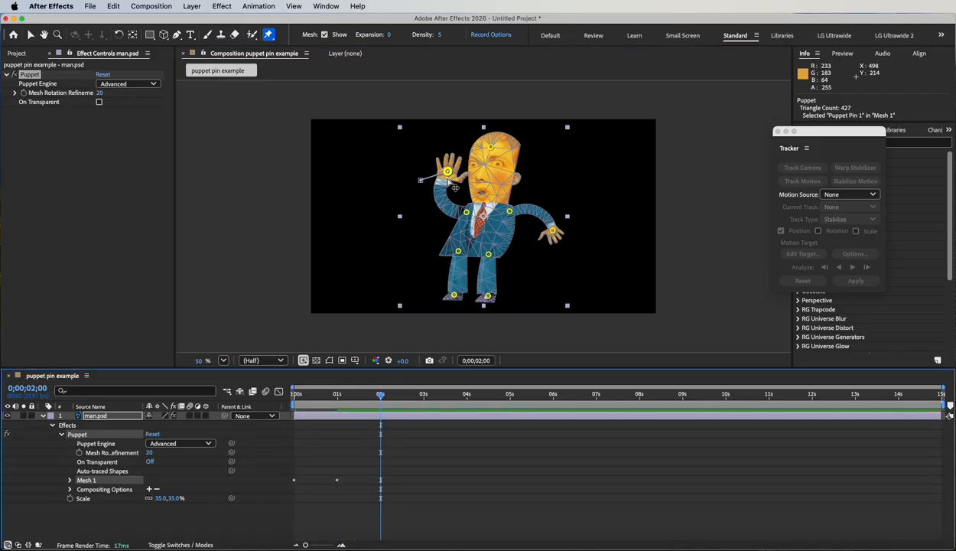
left_click_drag(448, 170, 405, 208)
left_click_drag(381, 395, 424, 410)
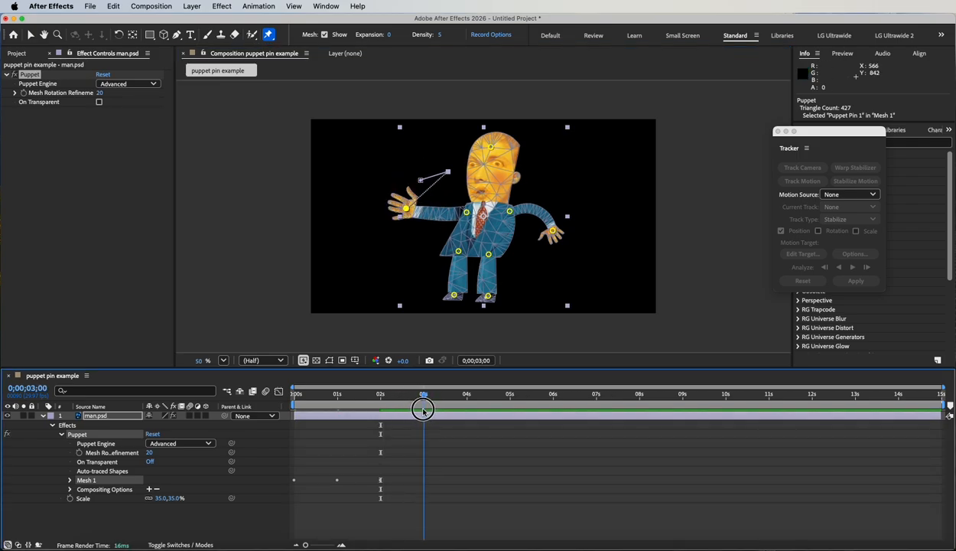
left_click_drag(409, 210, 445, 171)
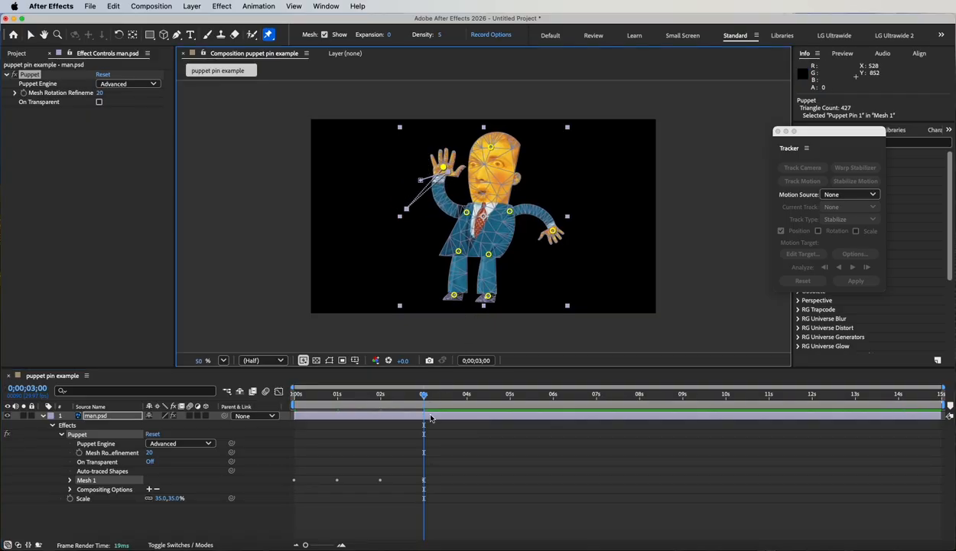
left_click_drag(426, 398, 283, 377)
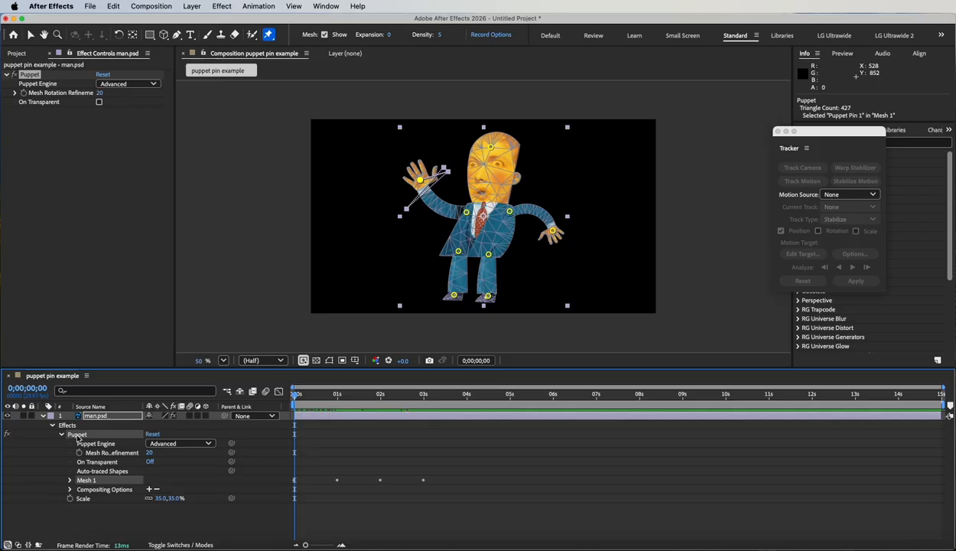
Step: Expand Mesh 1's Deform pins and Puppet Pin 2's properties in the timeline, and widen the columns to show the full position value
left_click(86, 480)
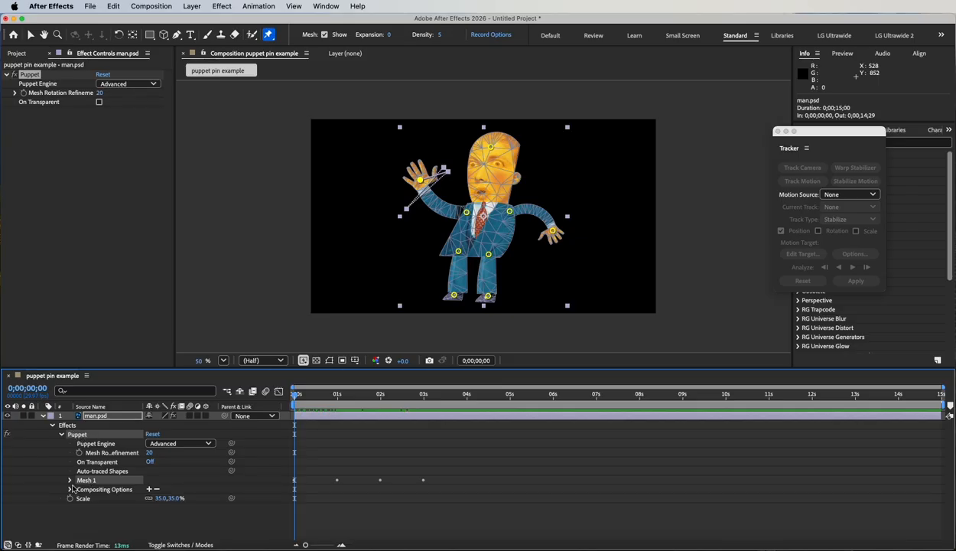
left_click(69, 479)
left_click(96, 508)
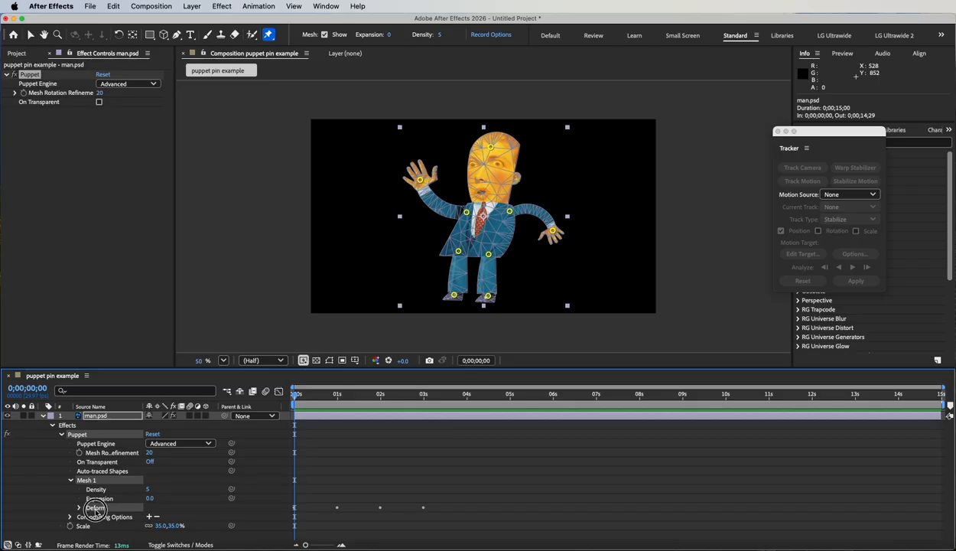
left_click(80, 507)
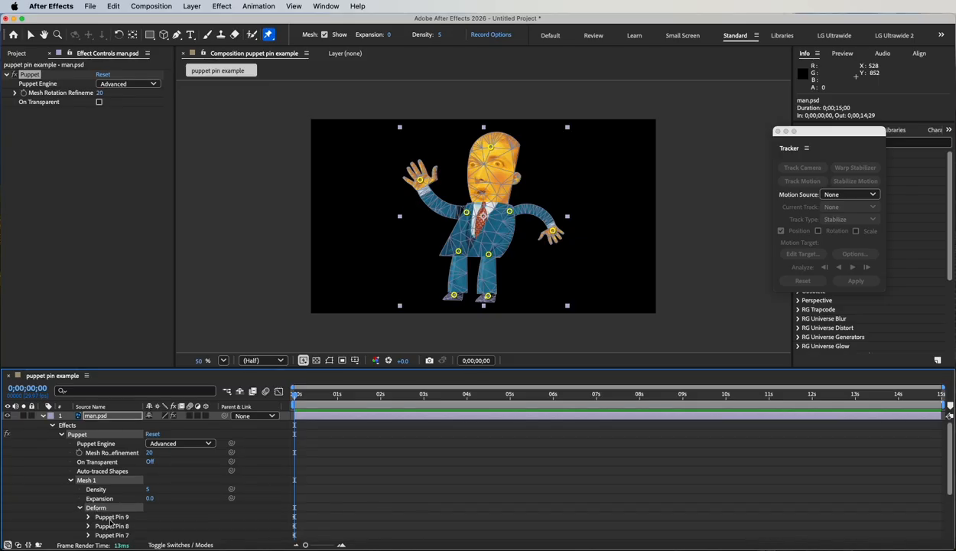
scroll(128, 513, "down", 3)
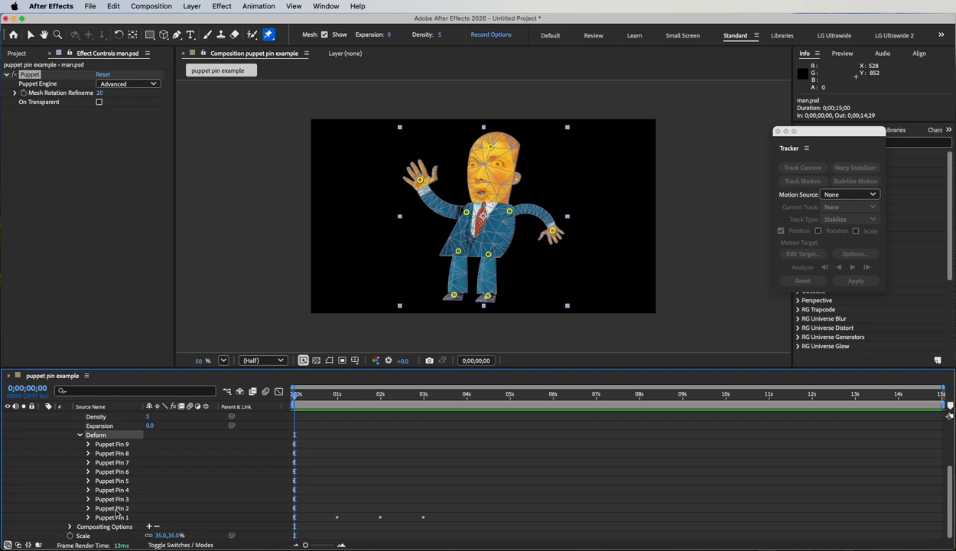
left_click(115, 508)
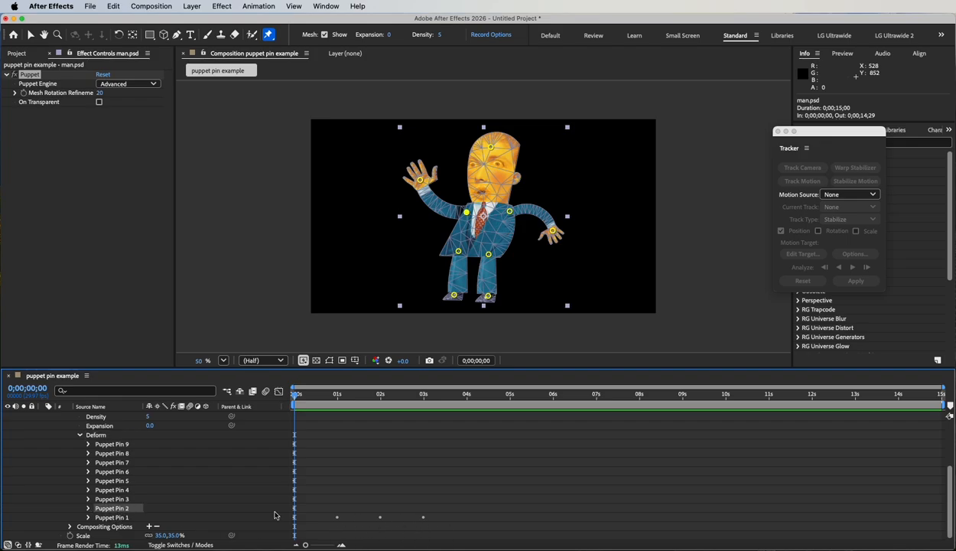
left_click(88, 508)
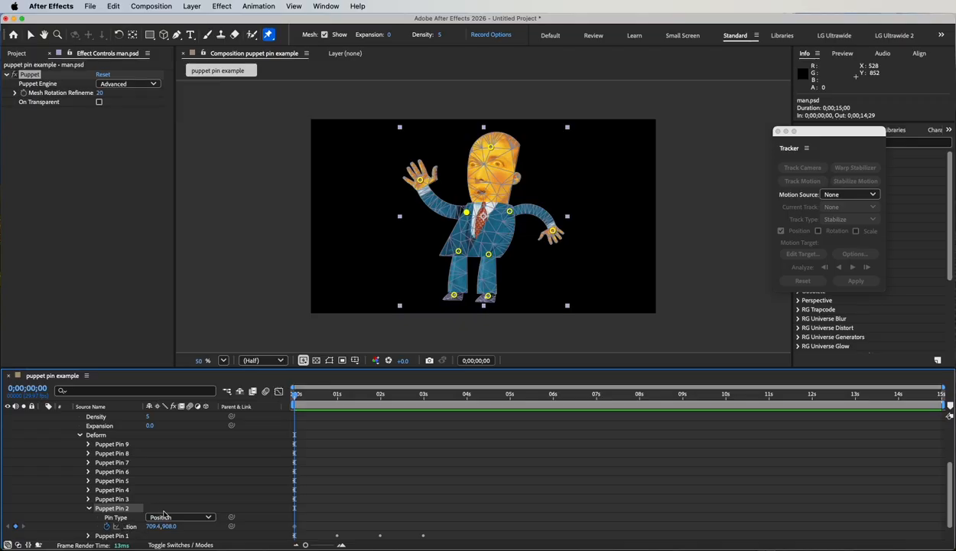
scroll(161, 503, "down", 1)
left_click_drag(144, 406, 186, 407)
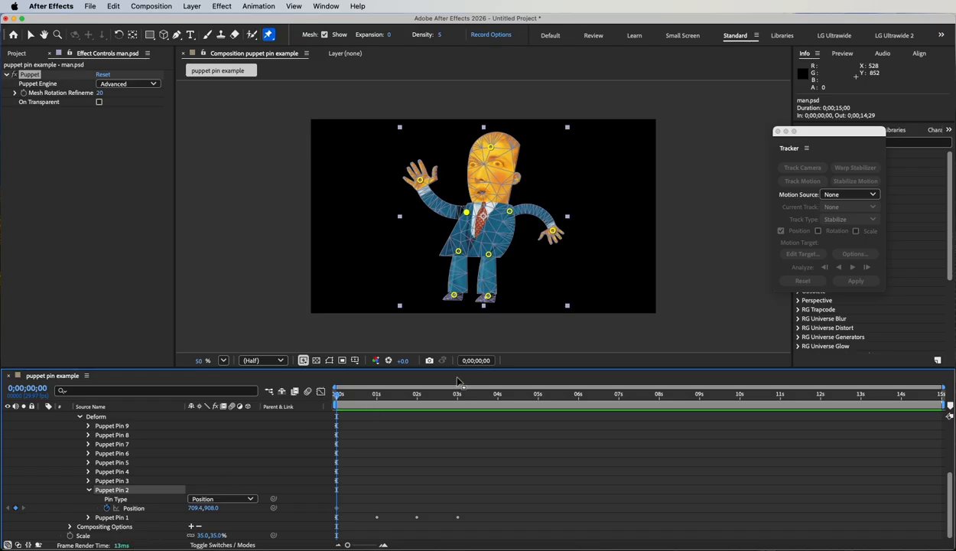
Step: At 4 s, keyframe the raised hand's pin out and down from the head, and return to the start of the composition
left_click_drag(337, 397, 498, 407)
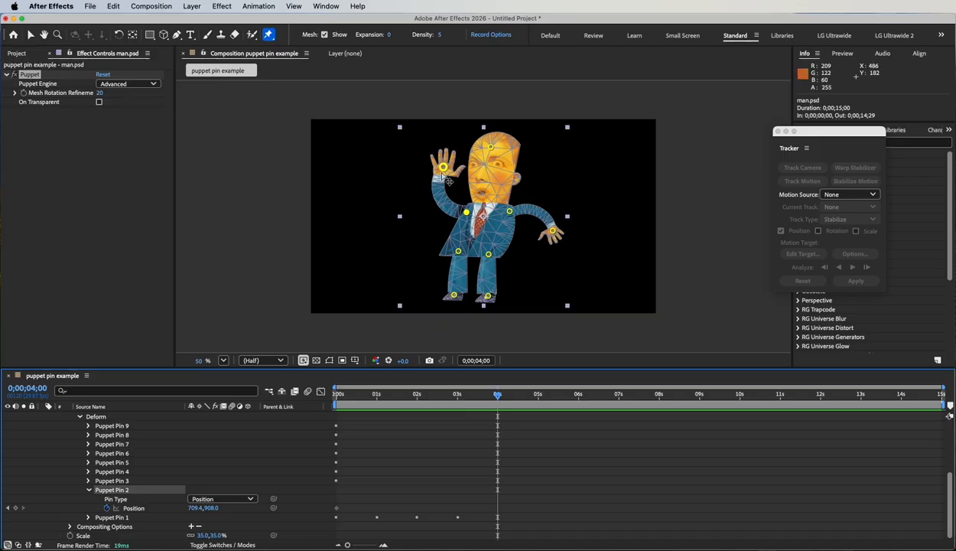
left_click_drag(443, 167, 409, 199)
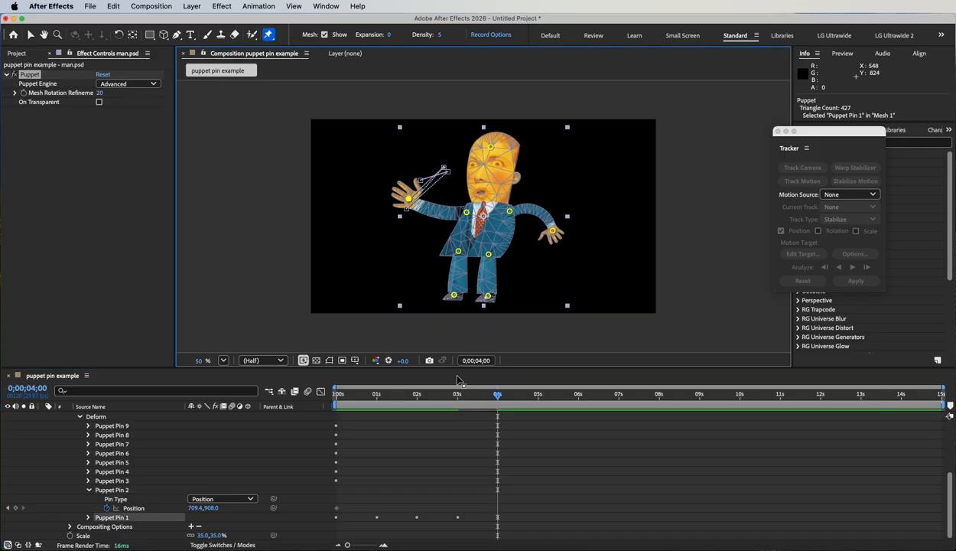
left_click_drag(498, 398, 319, 391)
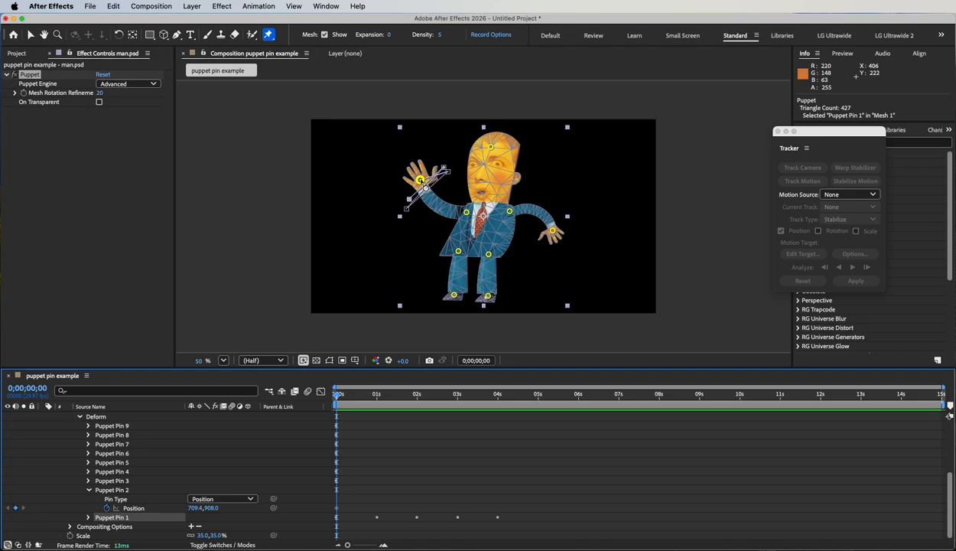
Step: Record a live waving motion of the raised hand's pin for about 7 seconds from the start, and return to 0 s
mouse_move(420, 180)
left_mouse_down()
mouse_move(403, 206)
mouse_move(443, 192)
mouse_move(427, 187)
mouse_move(407, 207)
mouse_move(422, 189)
mouse_move(443, 184)
mouse_move(423, 189)
mouse_move(412, 207)
mouse_move(444, 189)
mouse_move(414, 190)
mouse_move(405, 204)
mouse_move(420, 189)
mouse_move(444, 188)
mouse_move(409, 205)
mouse_move(429, 181)
left_mouse_up()
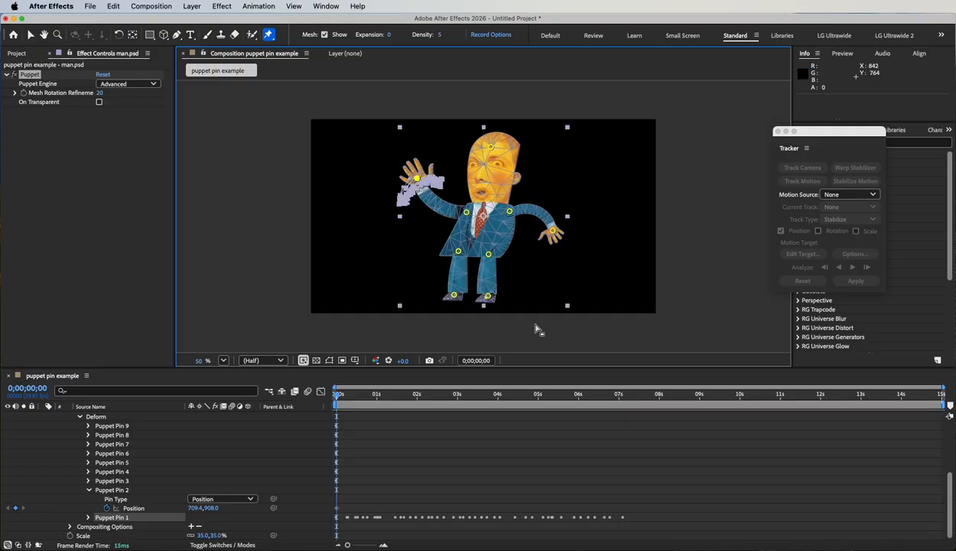
left_click(337, 395)
mouse_move(338, 395)
left_mouse_down()
mouse_move(582, 406)
mouse_move(380, 397)
mouse_move(564, 395)
mouse_move(336, 388)
left_mouse_up()
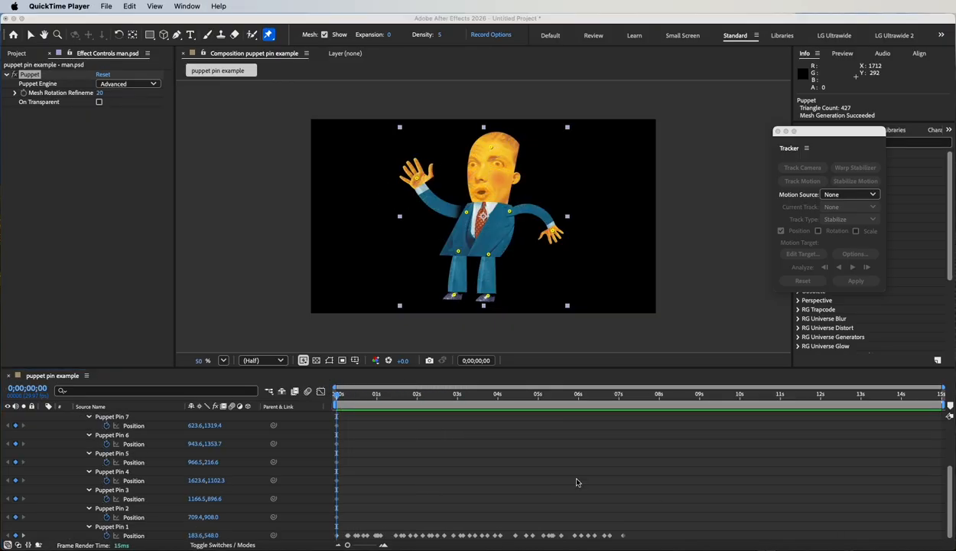
Step: Examine the available puppet pin tool variants and the Puppet Engine options for man.psd
left_click(339, 394)
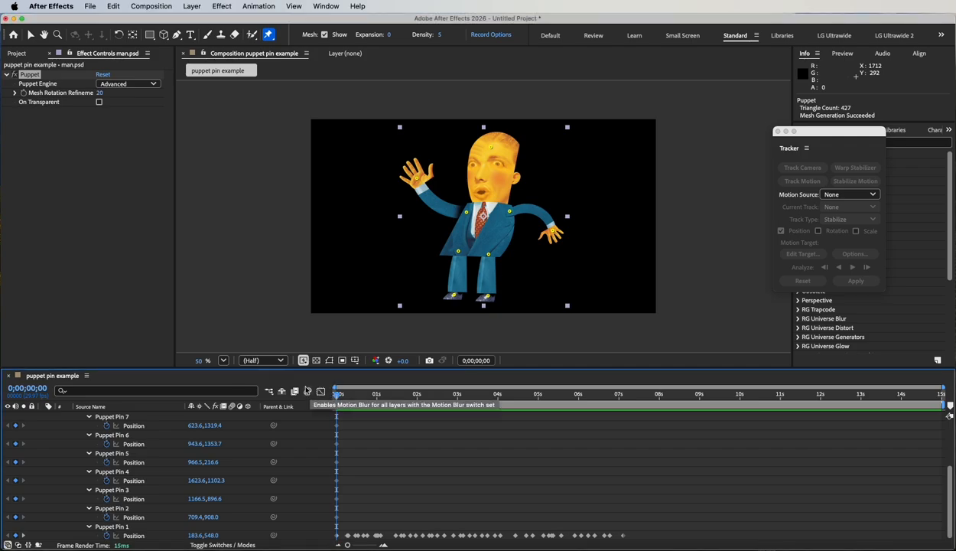
left_click(268, 35)
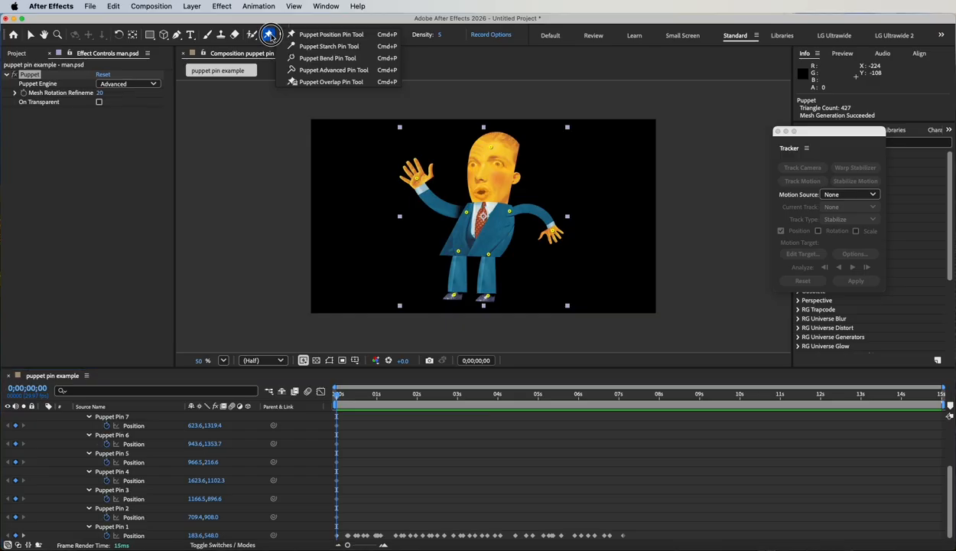
left_click(270, 35)
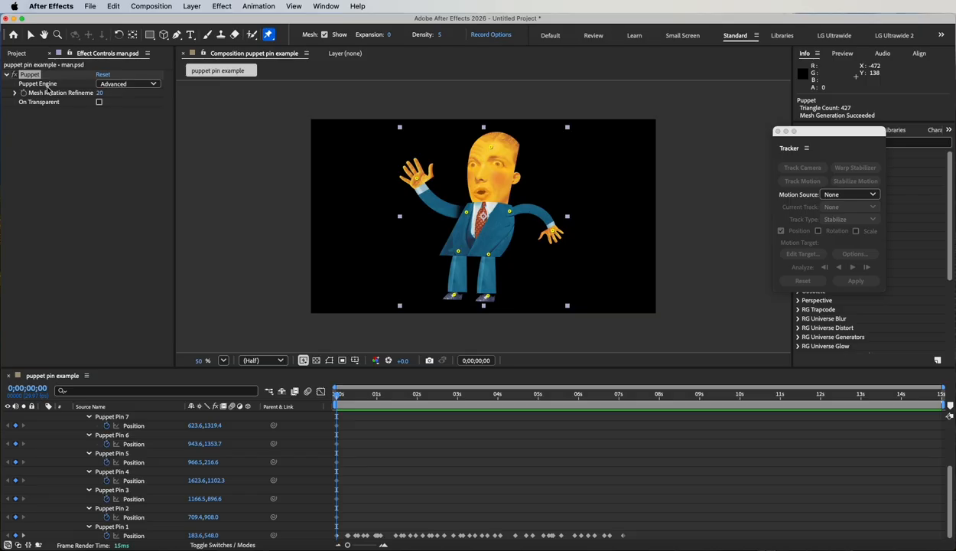
left_click(145, 85)
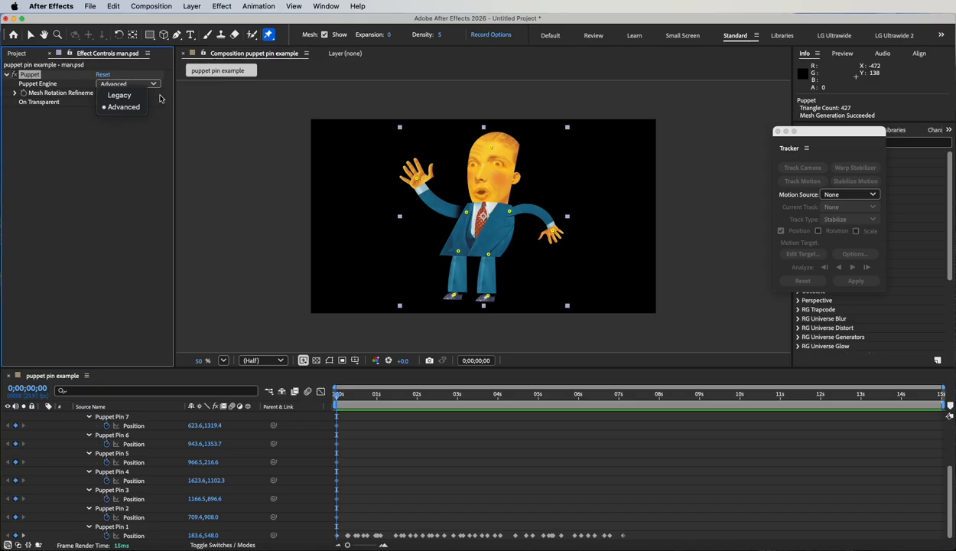
left_click(122, 131)
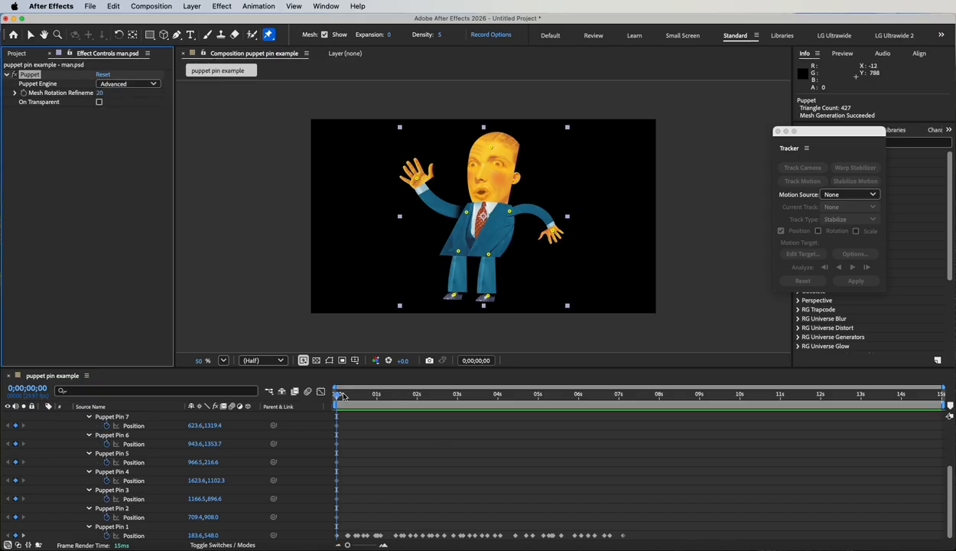
Step: At 0 s, spread the two foot pins outward so the man's legs form a wide running stride
mouse_move(339, 396)
left_mouse_down()
mouse_move(498, 396)
mouse_move(325, 387)
mouse_move(331, 391)
left_mouse_up()
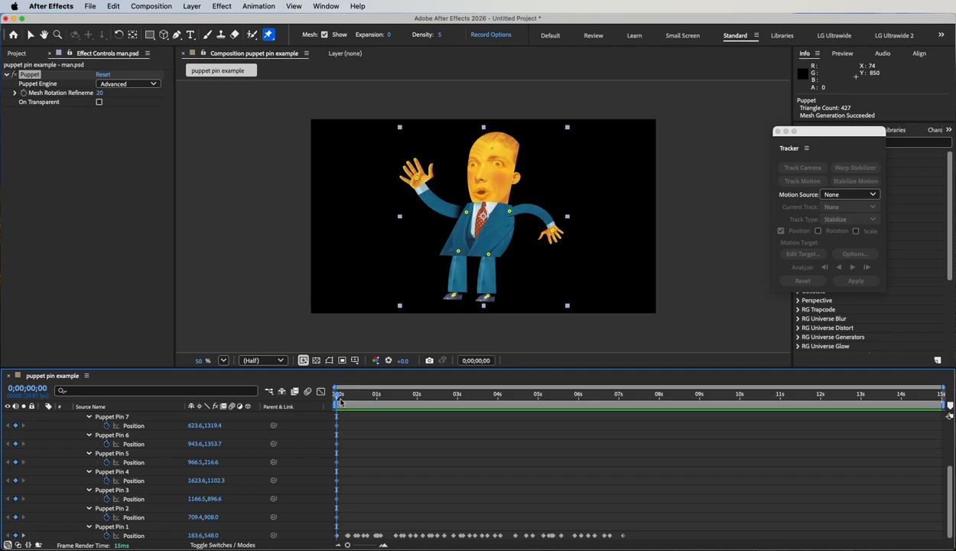
left_click_drag(454, 296, 422, 285)
left_click_drag(488, 296, 519, 294)
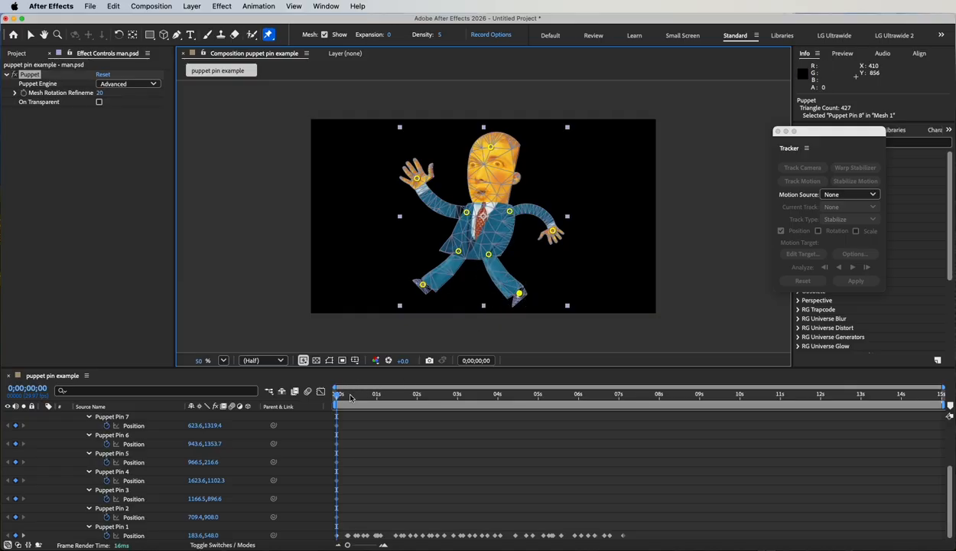
Step: At 0;00;00;15, move the foot pins past each other to cross the legs, and swing each hand pin across to the opposite side
left_click_drag(350, 398, 356, 400)
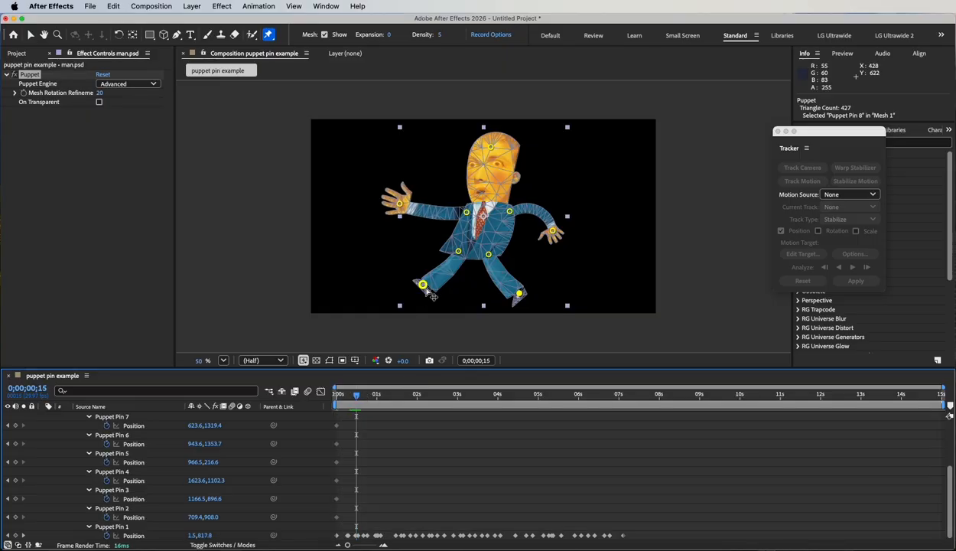
mouse_move(423, 285)
left_mouse_down()
mouse_move(529, 292)
mouse_move(434, 287)
left_mouse_up()
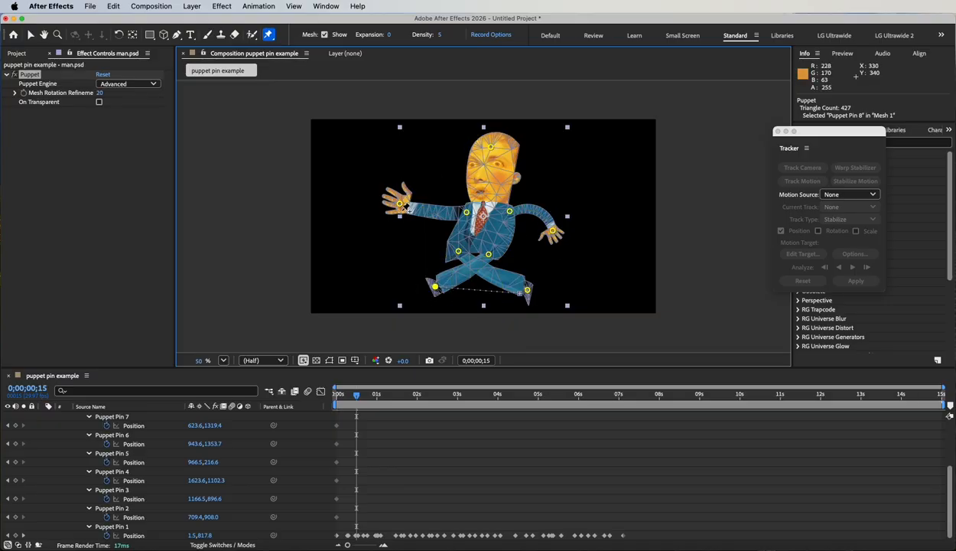
left_click_drag(400, 203, 490, 245)
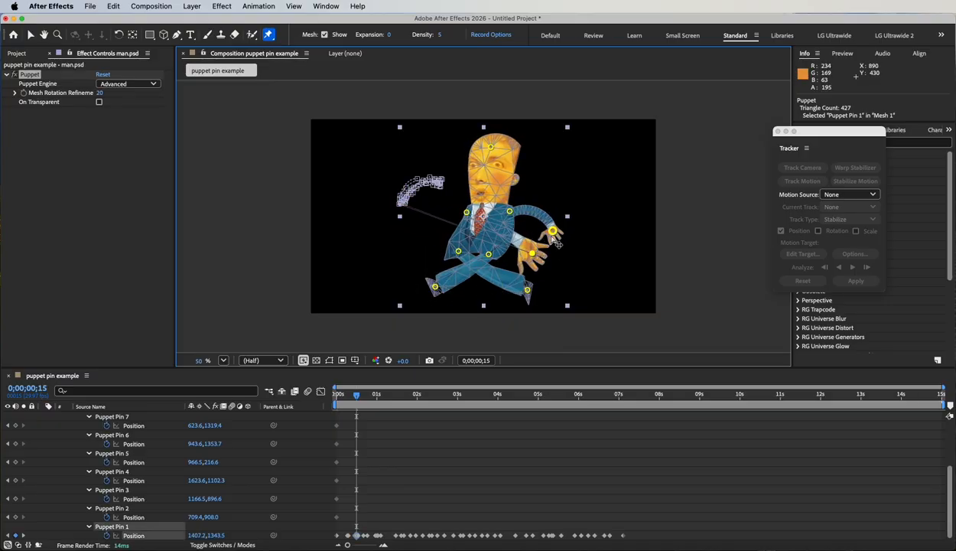
mouse_move(552, 230)
left_mouse_down()
mouse_move(475, 244)
mouse_move(405, 224)
mouse_move(415, 227)
left_mouse_up()
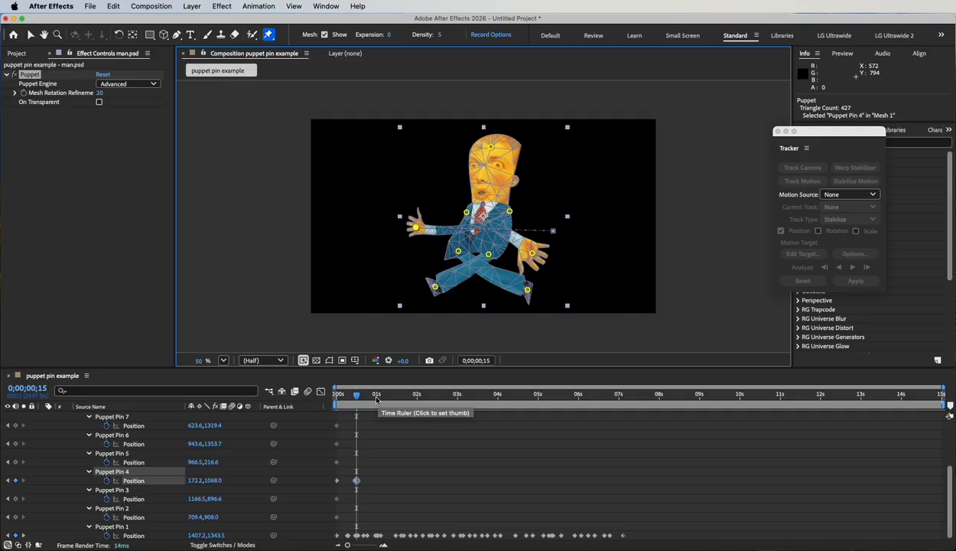
Step: At 1 s, uncross the legs by spreading the foot pins apart and swing the lowered hand's pin back to its original side
left_click(376, 397)
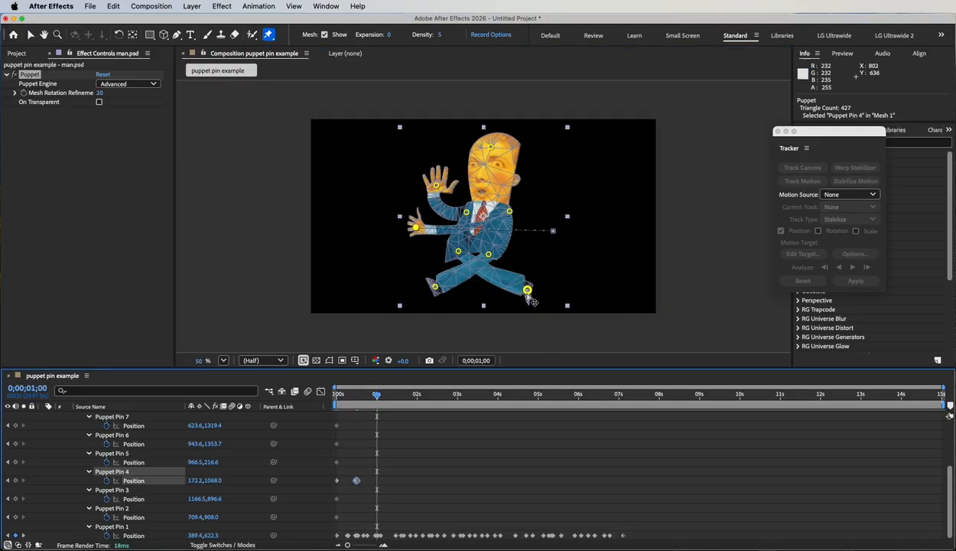
left_click(527, 291)
mouse_move(527, 291)
left_mouse_down()
mouse_move(419, 284)
mouse_move(440, 298)
mouse_move(532, 293)
left_mouse_up()
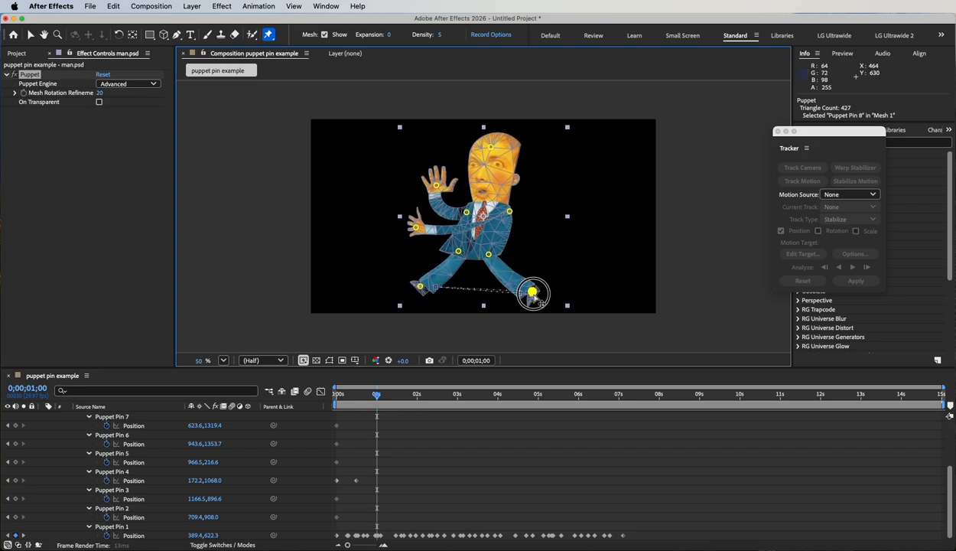
left_click(415, 228)
mouse_move(416, 228)
left_mouse_down()
mouse_move(497, 241)
mouse_move(559, 234)
left_mouse_up()
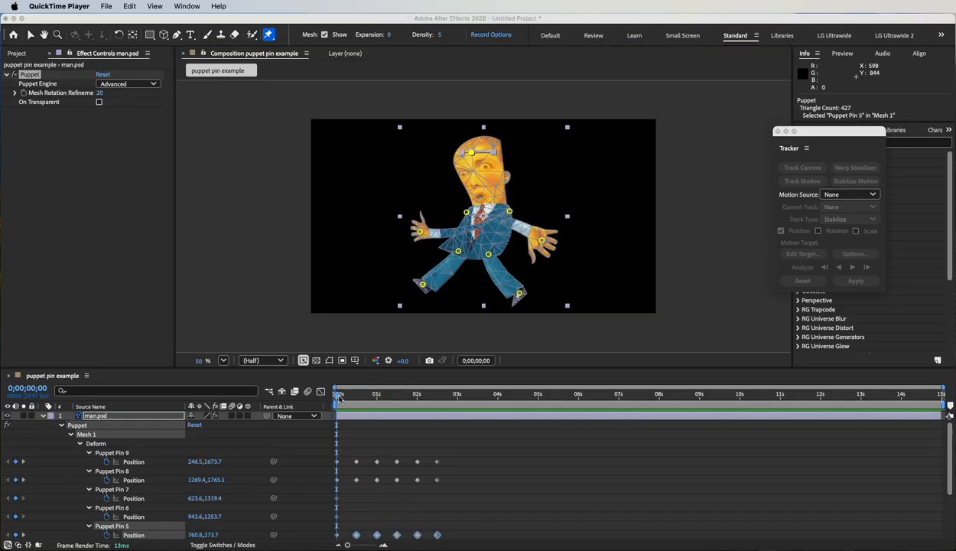
Step: Return to the start of the composition and select the man.psd layer
left_click(339, 397)
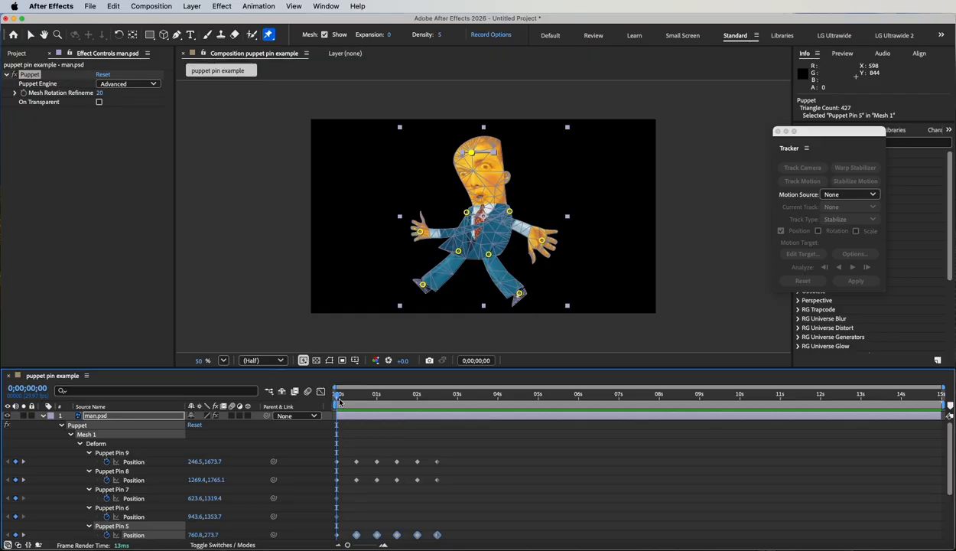
mouse_move(336, 395)
left_mouse_down()
mouse_move(447, 396)
mouse_move(336, 395)
left_mouse_up()
left_click(95, 417)
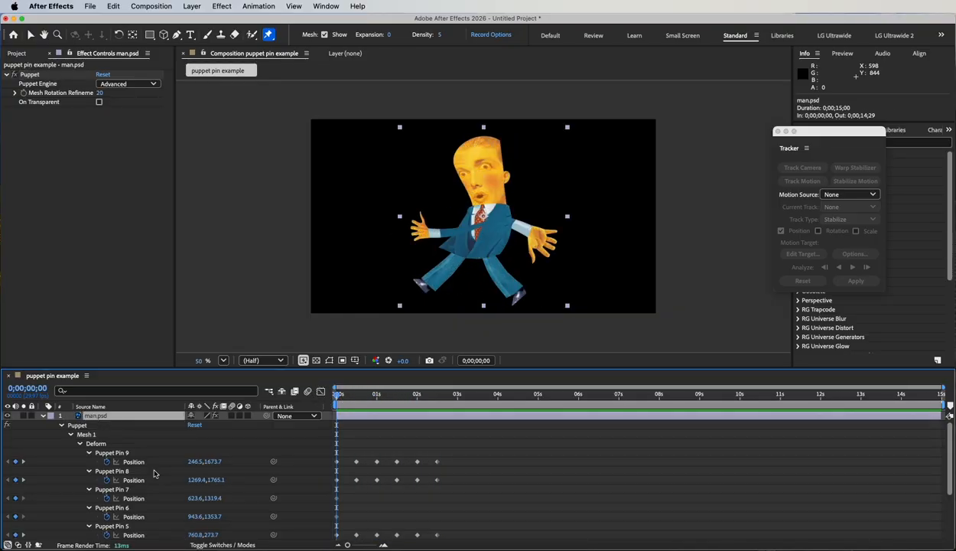
Step: Copy the Position keyframes of Puppet Pins 9 and 8 and paste them at 0;00;03;00
key("u")
key("u")
left_click_drag(549, 368, 542, 253)
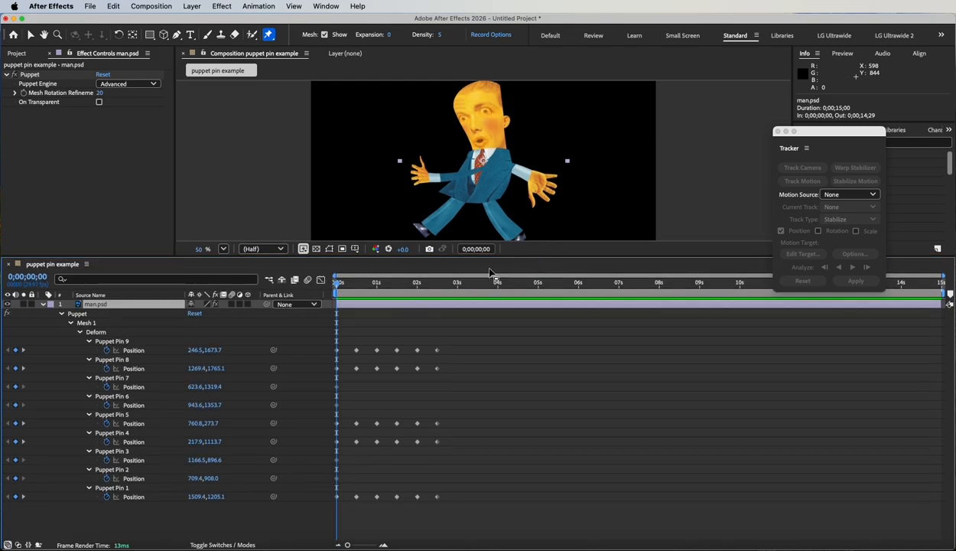
left_click(436, 283)
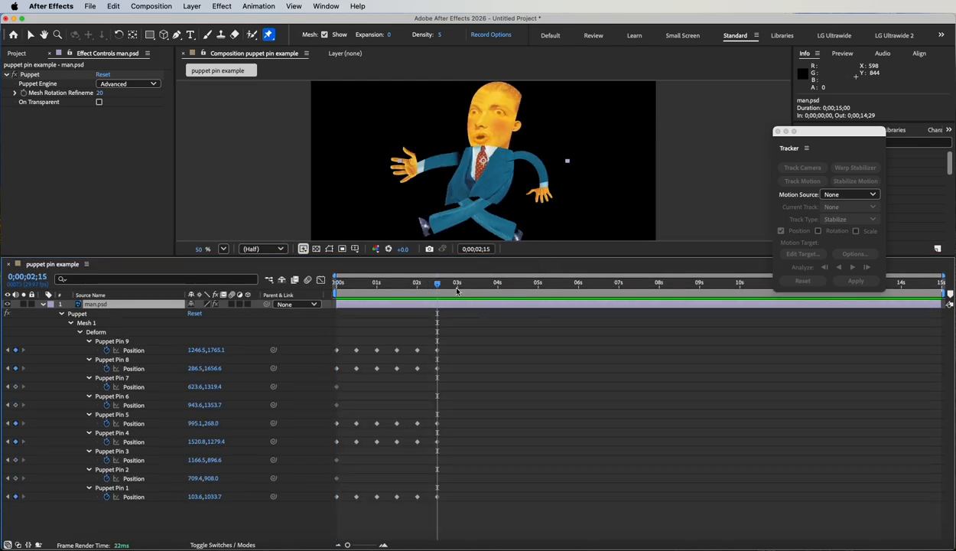
left_click(457, 284)
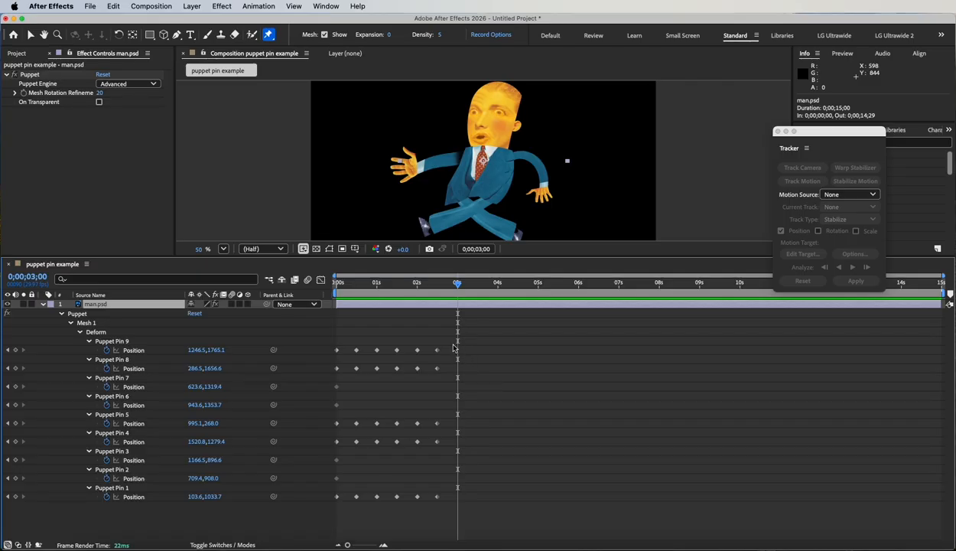
left_click_drag(468, 342, 335, 372)
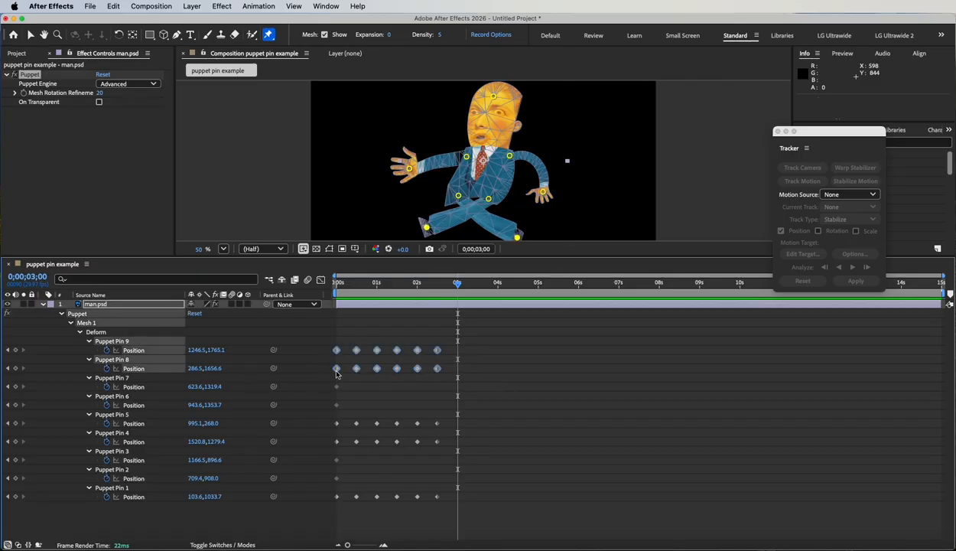
key("ctrl+c")
key("ctrl+v")
Step: Duplicate the Position keyframes of Puppet Pins 5, 4 and 1 so they repeat from the 3-second mark
left_click_drag(467, 419, 314, 447)
key("ctrl+v")
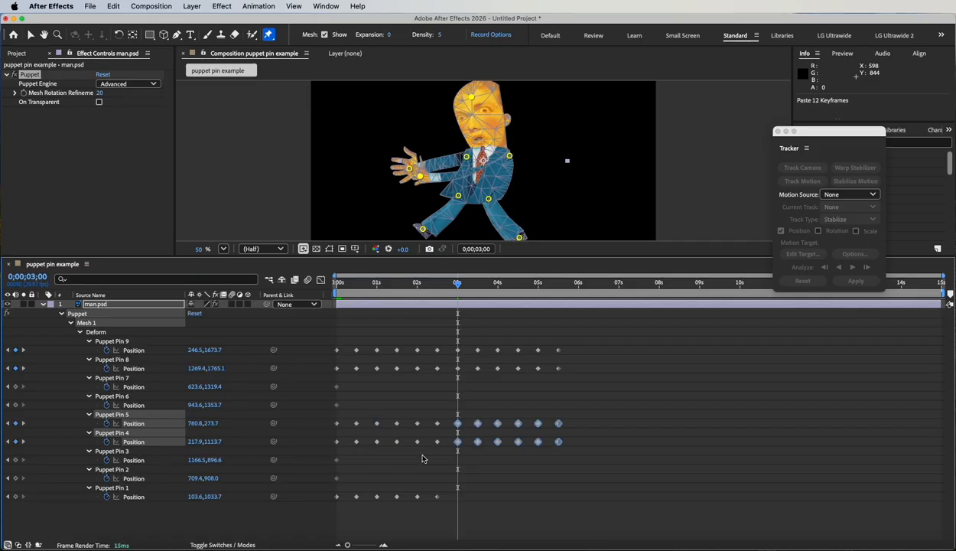
left_click_drag(451, 489, 328, 513)
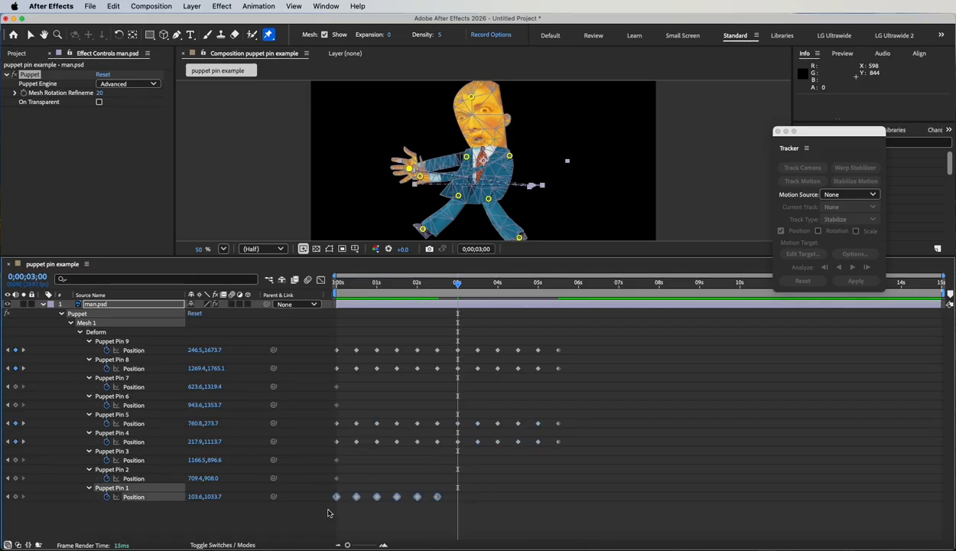
key("ctrl+v")
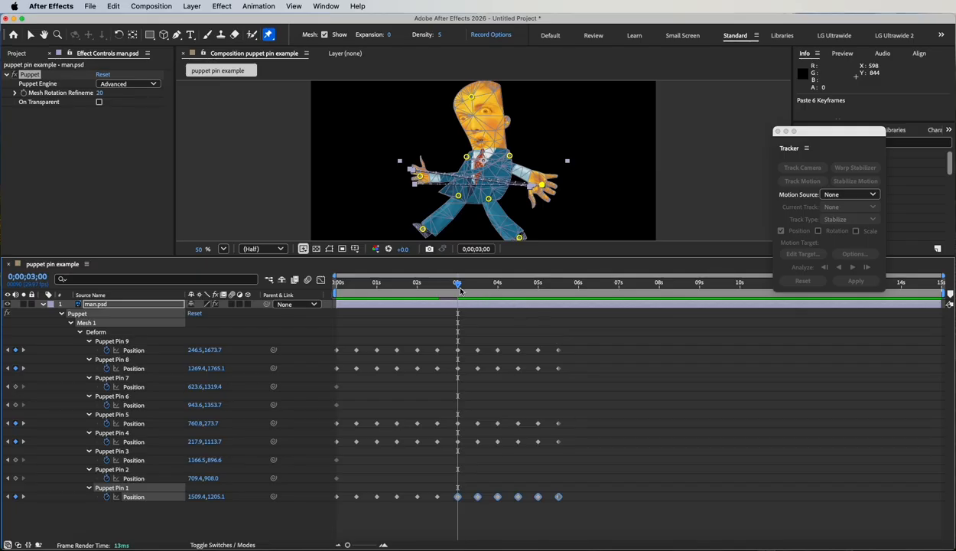
Step: Reduce the layer's properties to Position and scrub the first half second to examine how the crossing legs and arms overlap
left_click_drag(458, 282, 297, 290)
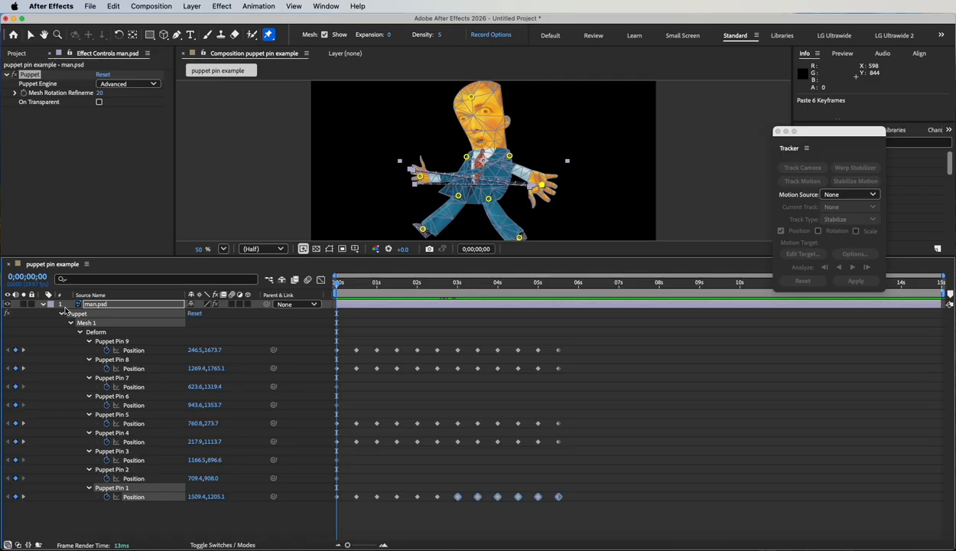
key("p")
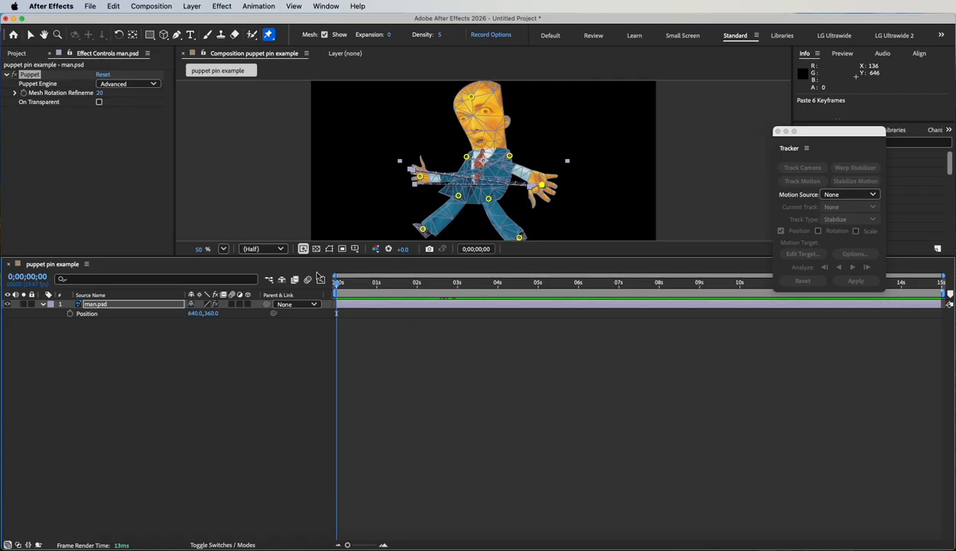
left_click_drag(393, 257, 404, 403)
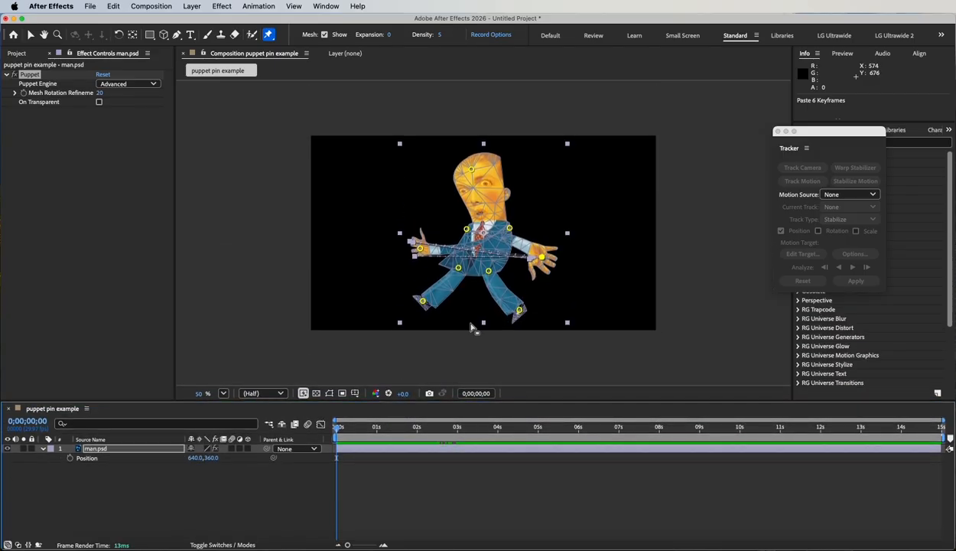
left_click_drag(341, 433, 306, 423)
key("period")
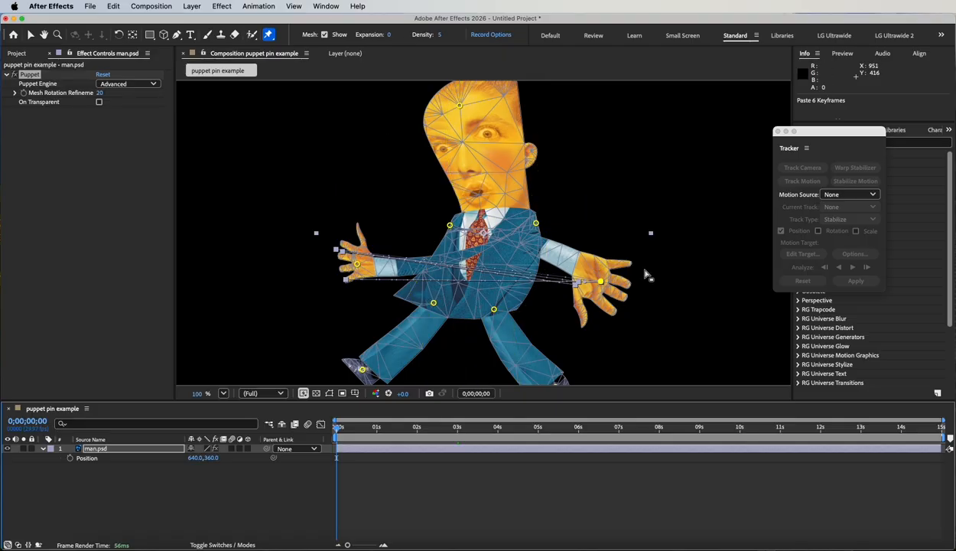
scroll(683, 354, "down", 3)
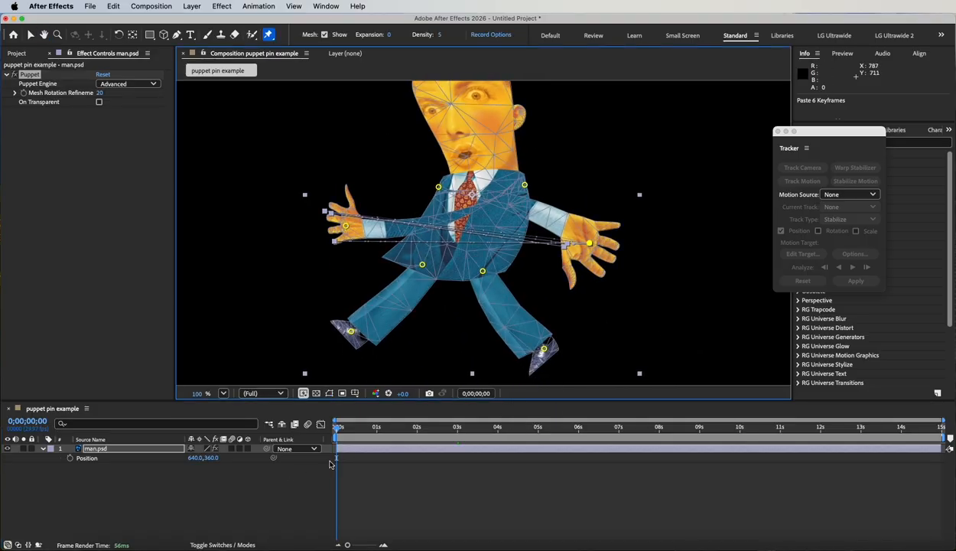
mouse_move(339, 433)
left_mouse_down()
mouse_move(365, 428)
mouse_move(355, 428)
left_mouse_up()
left_click(130, 487)
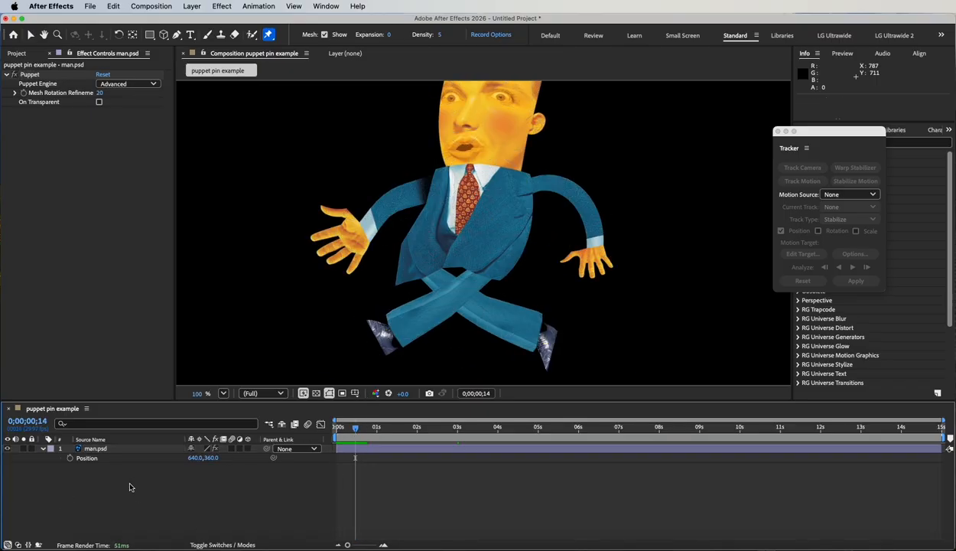
mouse_move(355, 429)
left_mouse_down()
mouse_move(334, 429)
mouse_move(346, 430)
left_mouse_up()
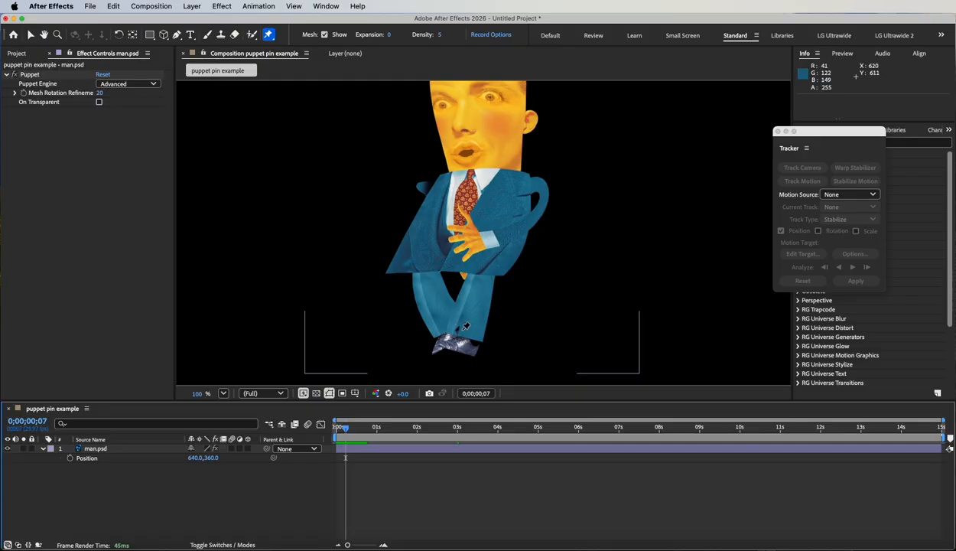
mouse_move(348, 428)
left_mouse_down()
mouse_move(358, 428)
mouse_move(333, 426)
mouse_move(392, 429)
mouse_move(334, 428)
left_mouse_up()
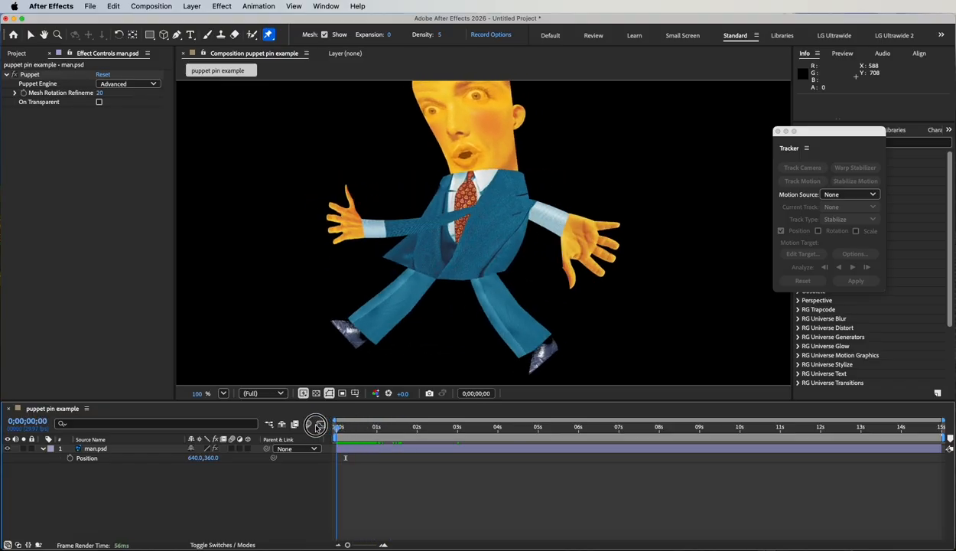
Step: With the Puppet Overlap Pin tool at 50% In Front and Extent 15, cover the right-hand foot of the mesh outline with overlap pins
left_click(268, 35)
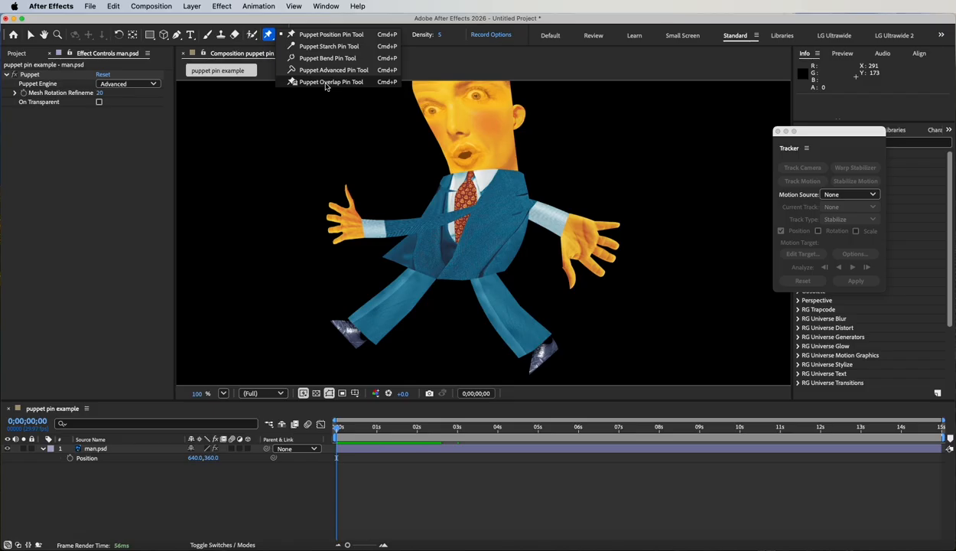
left_click(327, 82)
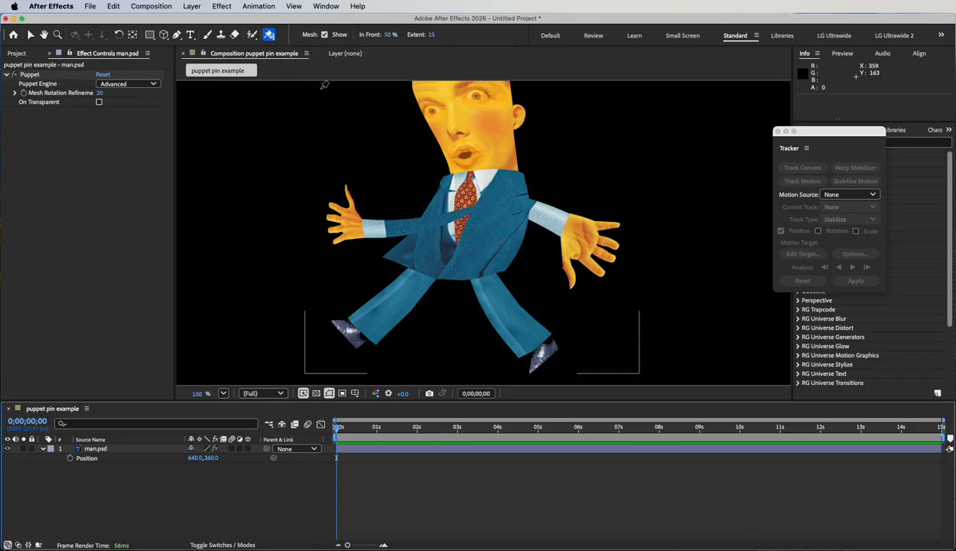
left_click(28, 75)
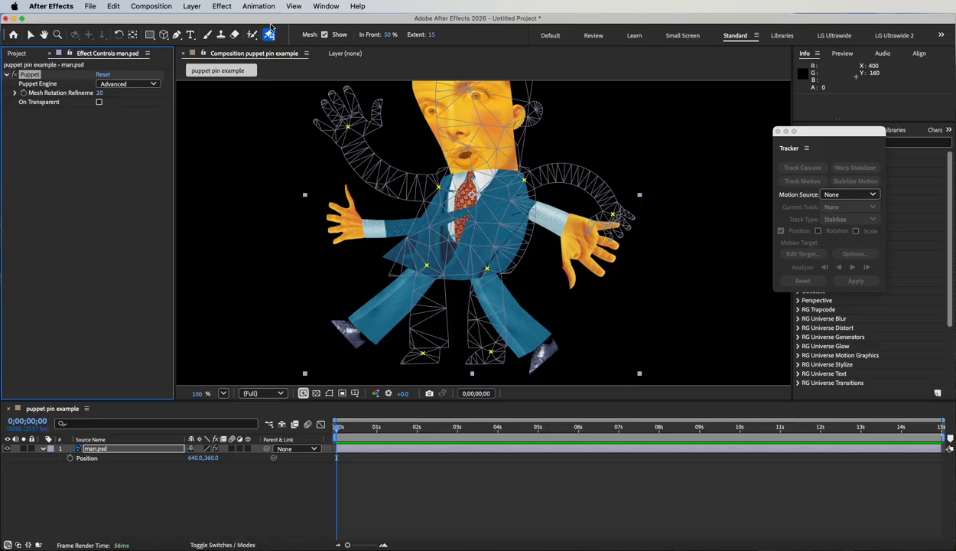
left_click_drag(269, 35, 313, 82)
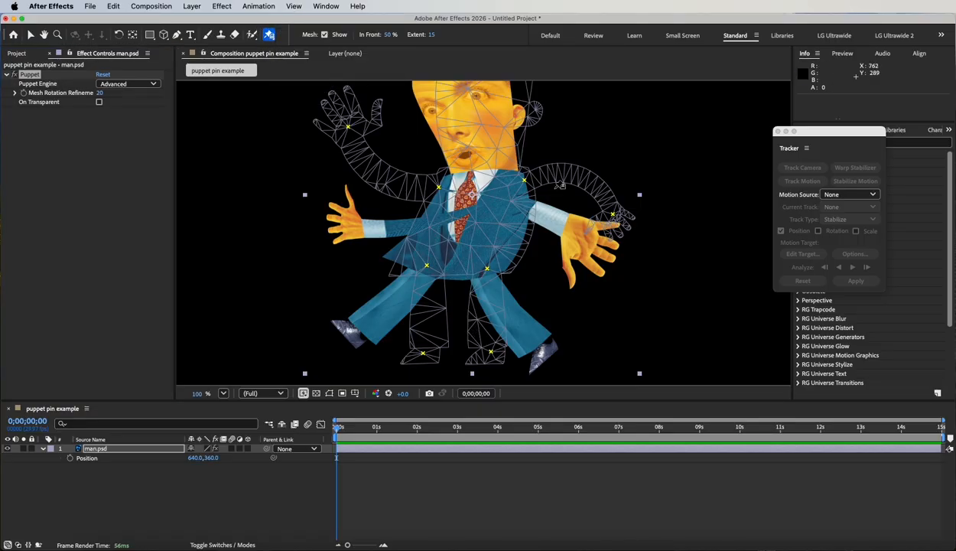
left_click(483, 346)
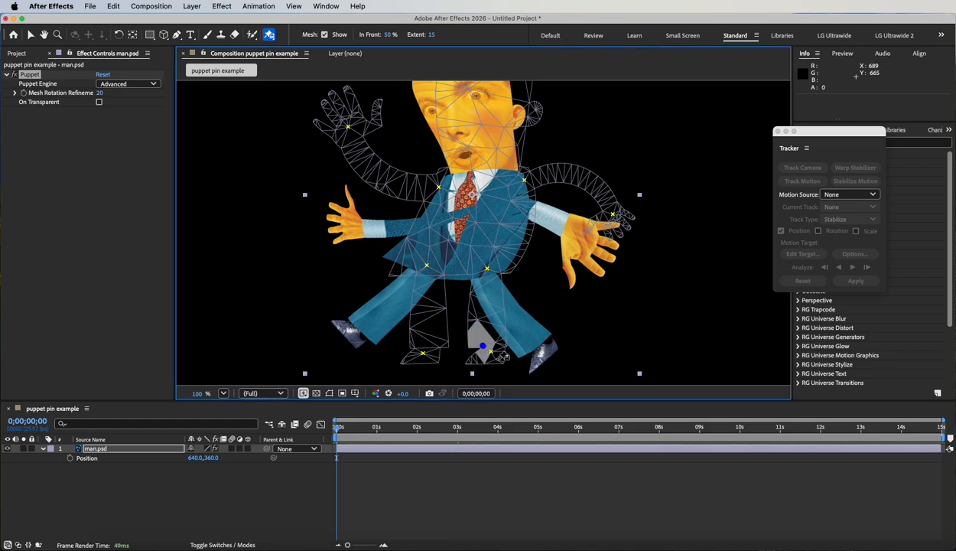
left_click(498, 359)
left_click(498, 342)
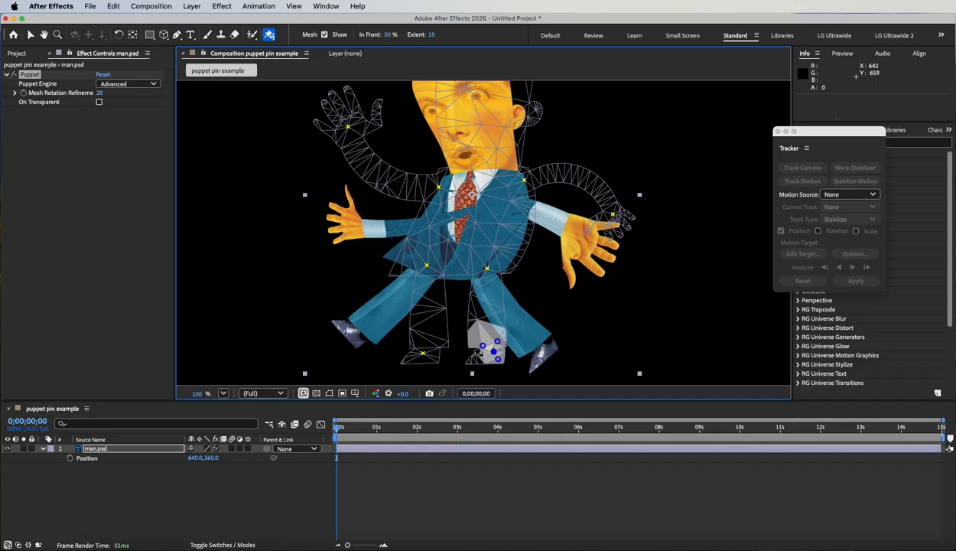
left_click(473, 356)
left_click(485, 363)
Step: Continue the overlap pins from the shin up the same leg to the hip along the jacket's hem
left_click(478, 318)
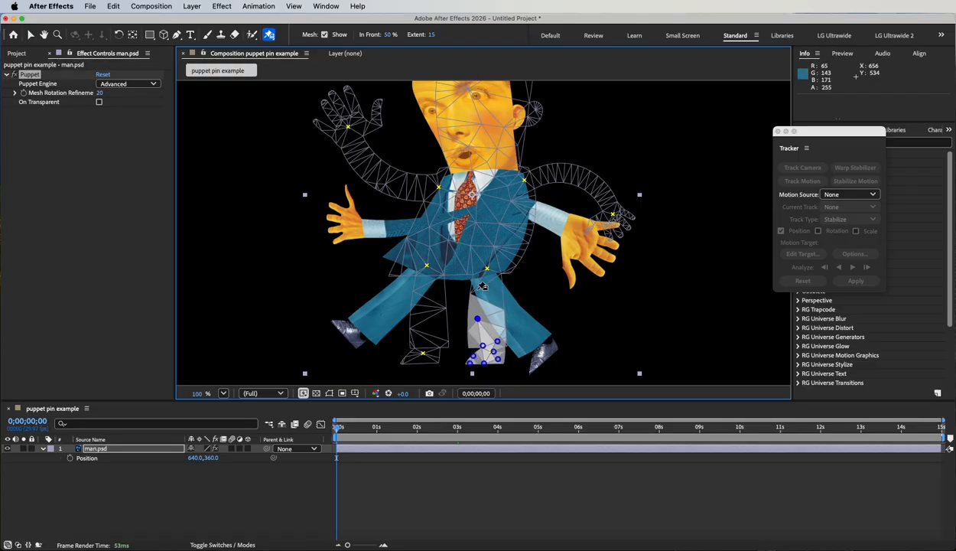
left_click(473, 292)
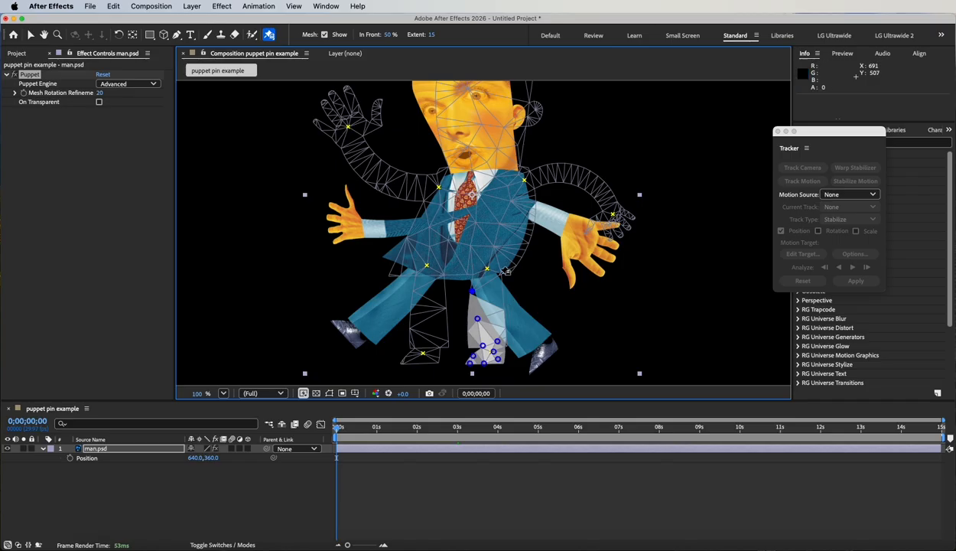
left_click(502, 308)
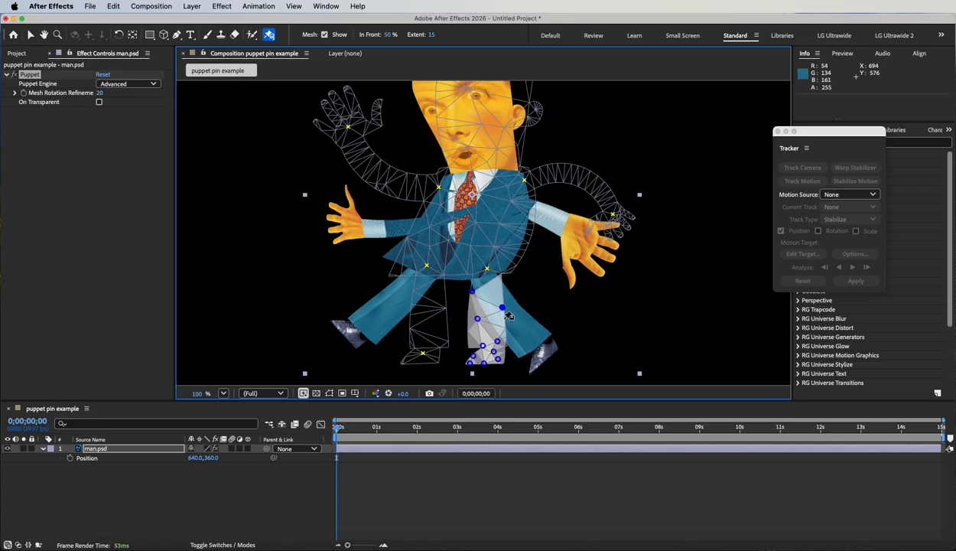
left_click(474, 274)
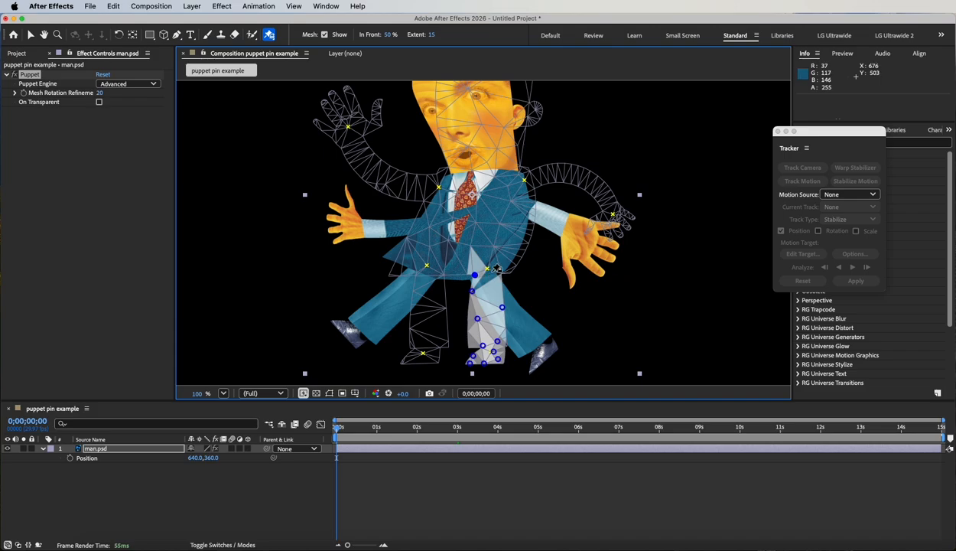
left_click(495, 270)
left_click(503, 271)
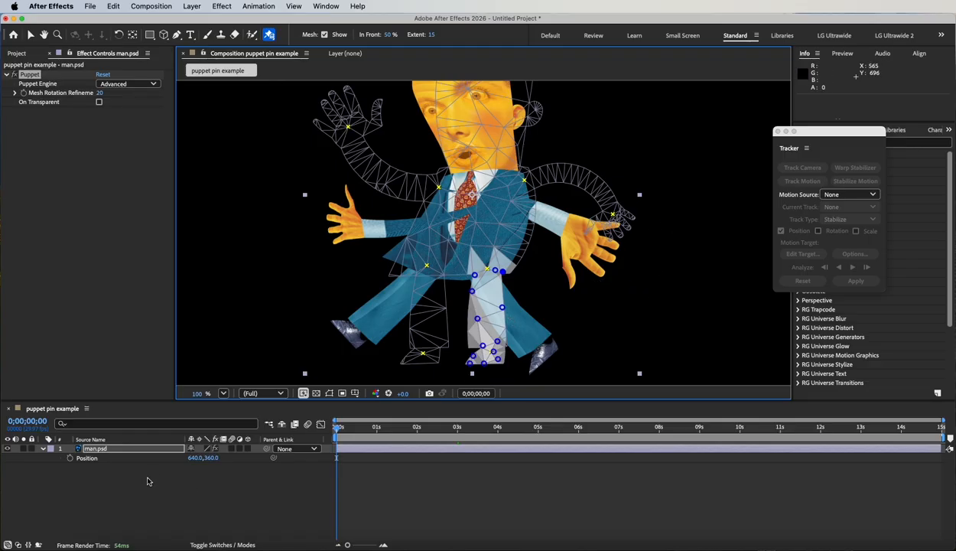
Step: Deselect the puppet mesh and preview the animation from the start to check how the pinned leg overlaps the other
left_click(116, 489)
left_click(43, 168)
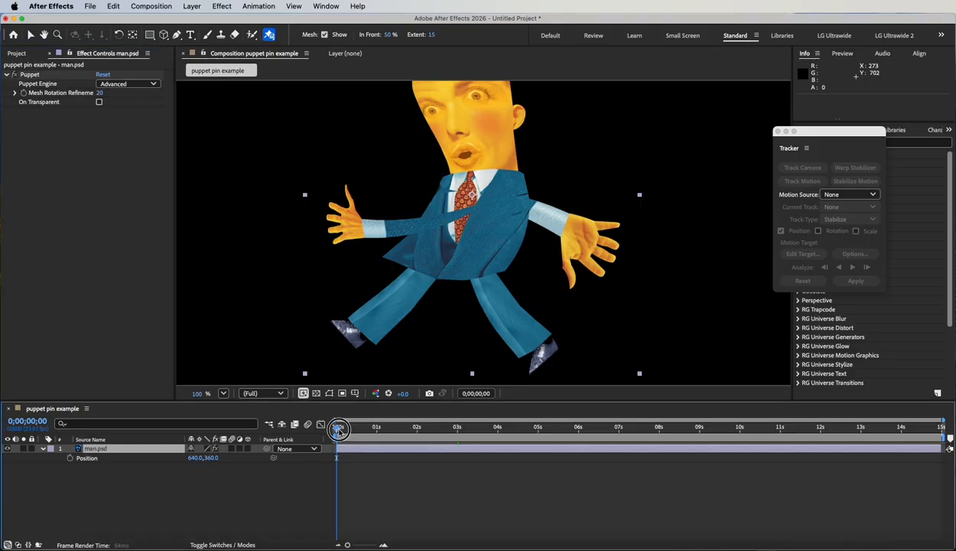
mouse_move(337, 428)
left_mouse_down()
mouse_move(365, 429)
mouse_move(328, 431)
mouse_move(344, 431)
mouse_move(336, 433)
left_mouse_up()
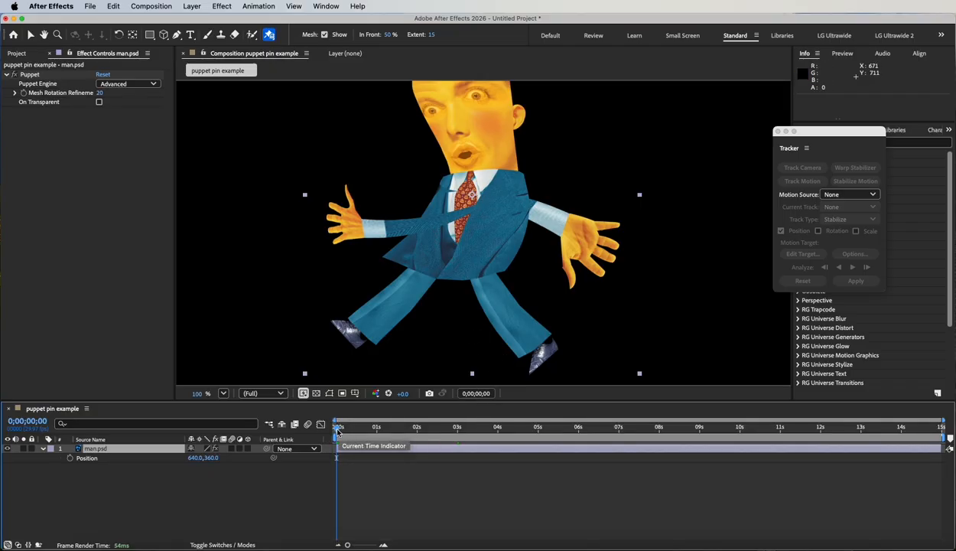
mouse_move(336, 430)
left_mouse_down()
mouse_move(411, 438)
mouse_move(321, 430)
left_mouse_up()
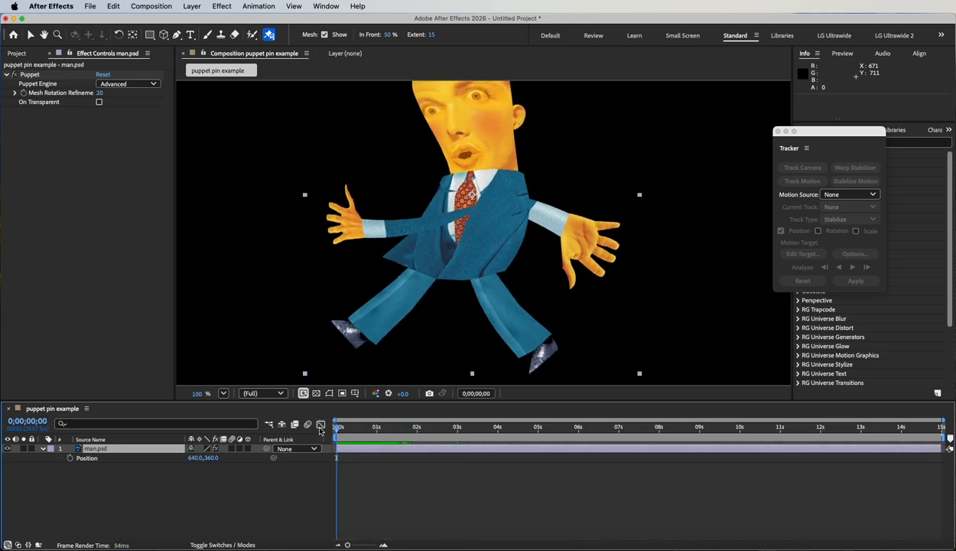
Step: Show the puppet mesh on man.psd and place overlap pins on the tie, the shoulder beside it and the shirt collar
left_click(99, 449)
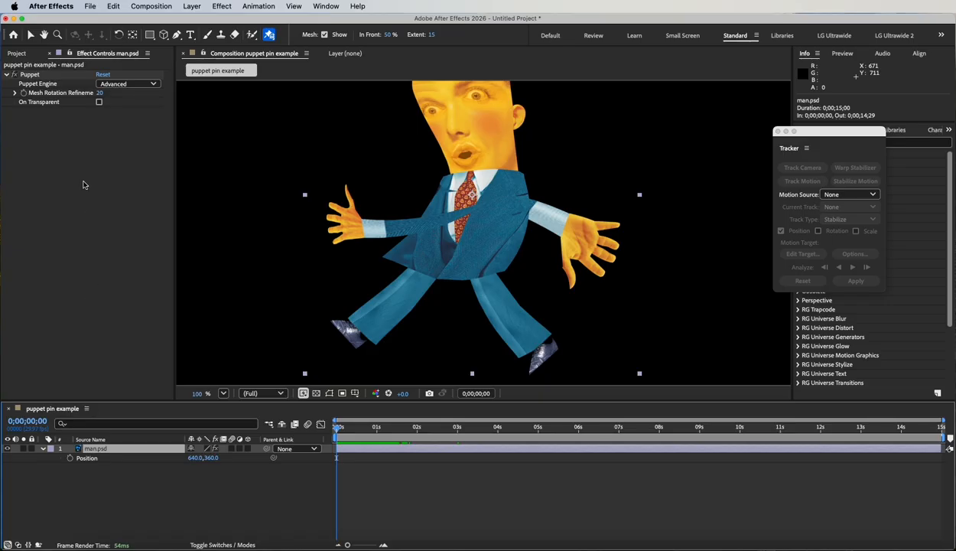
left_click(34, 75)
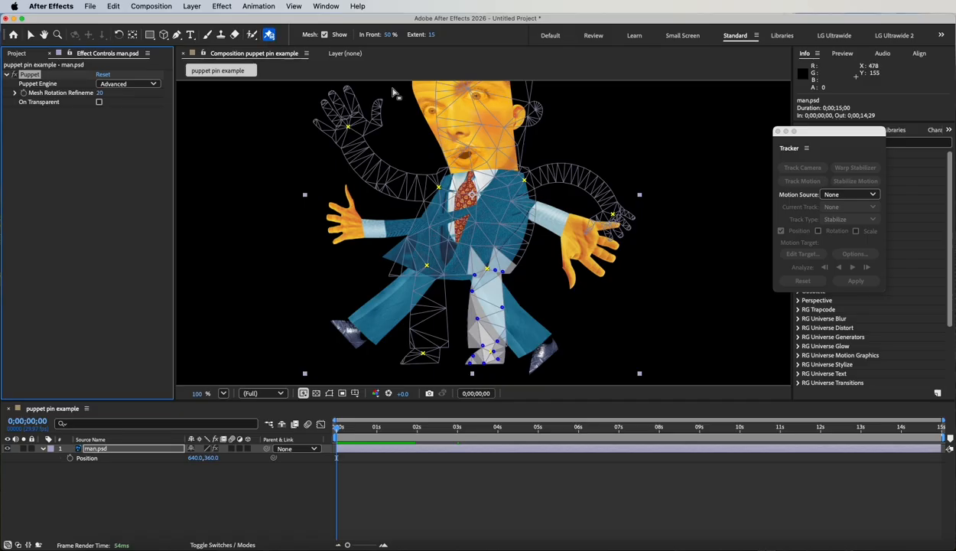
left_click(456, 191)
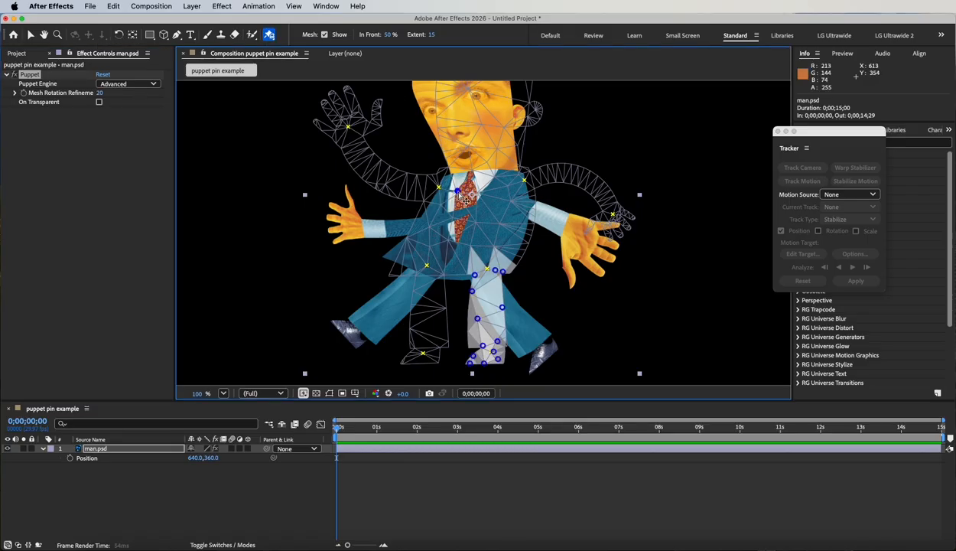
key("super+z")
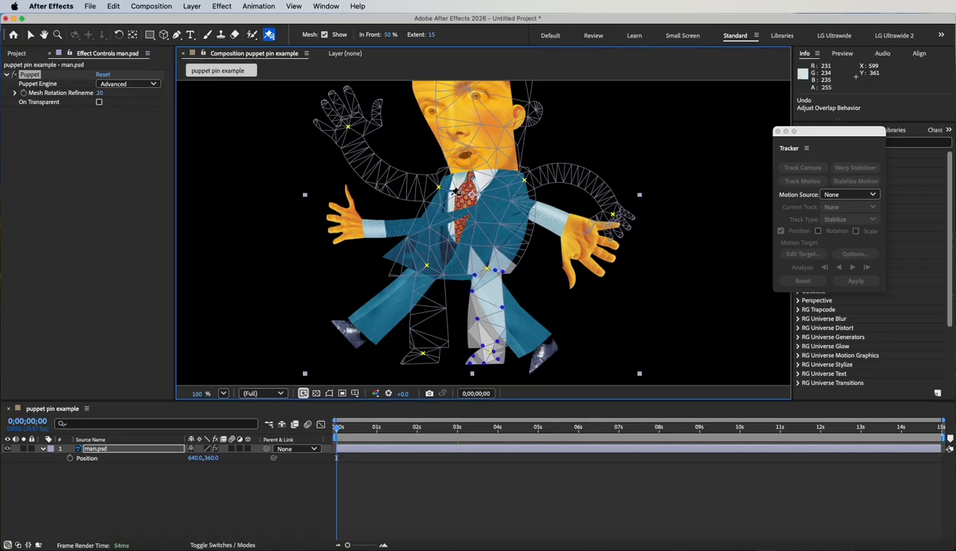
left_click(456, 191)
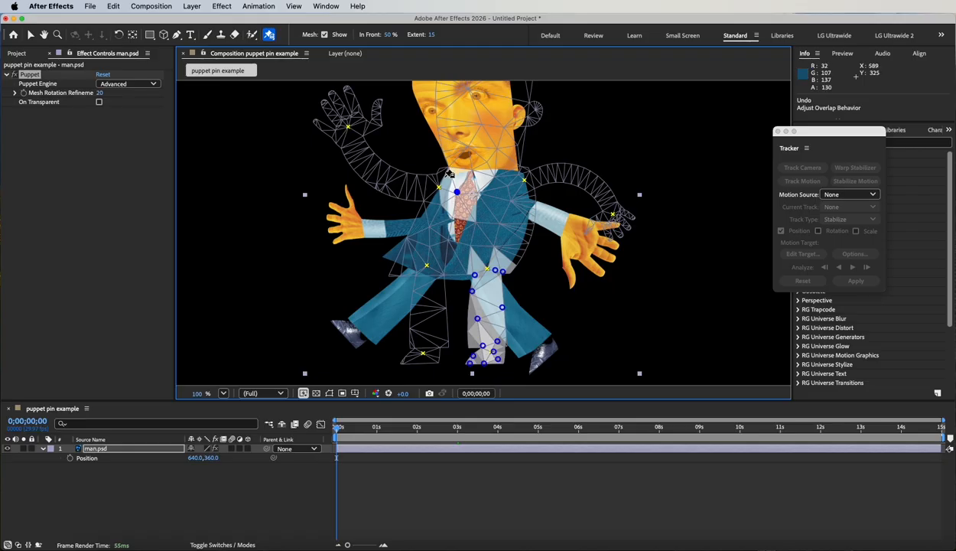
left_click(438, 188)
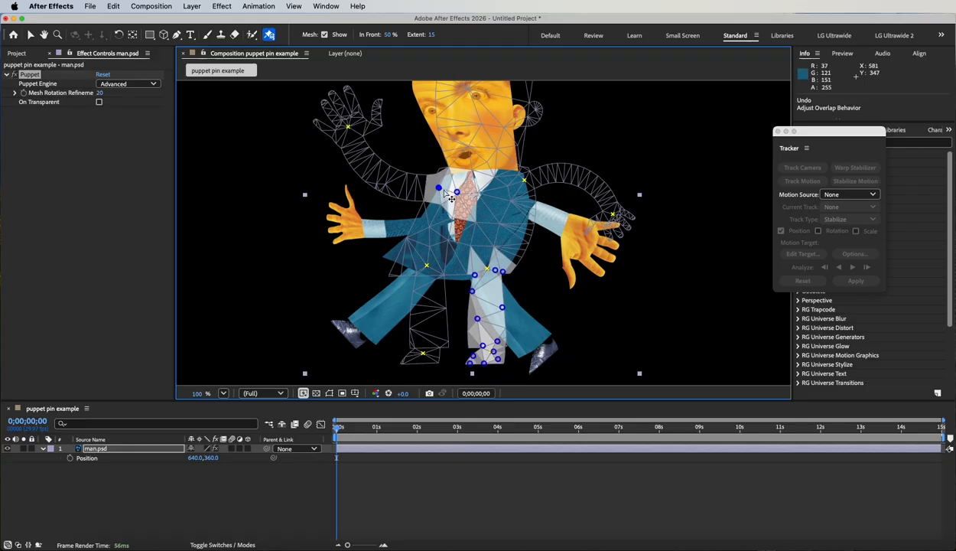
left_click(495, 177)
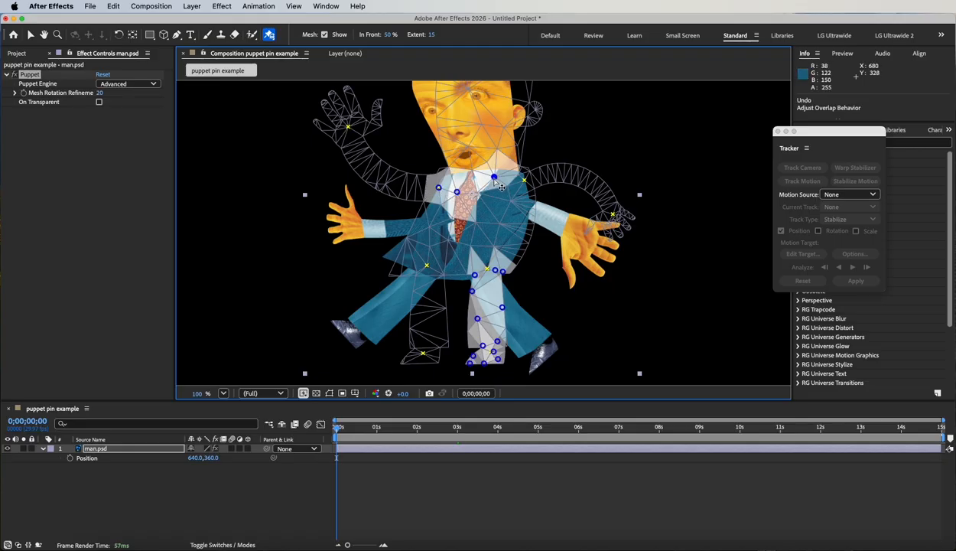
Step: Continue the overlap pins across the jacket's chest, the lower tie and the shoulder of the arm with the open palm
left_click(513, 199)
key("super+z")
left_click(512, 200)
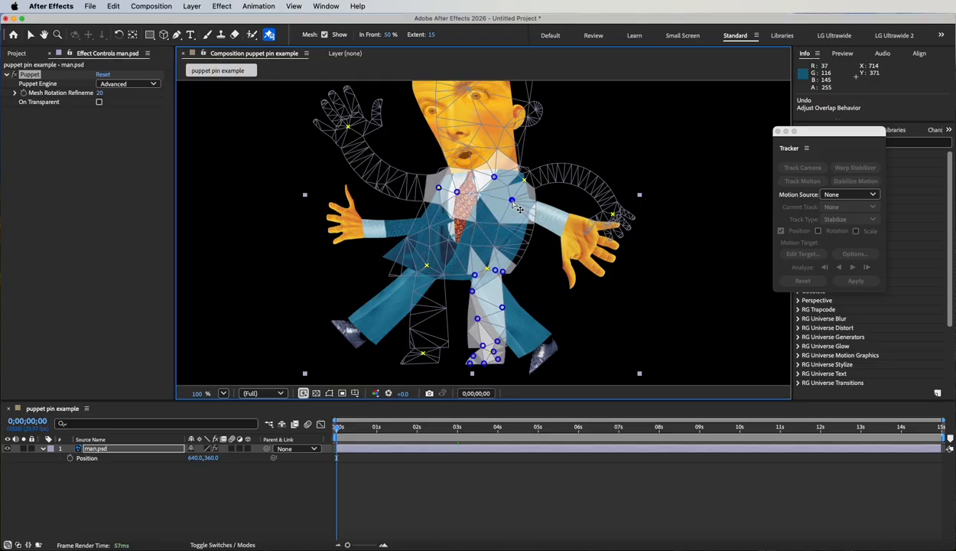
left_click(476, 222)
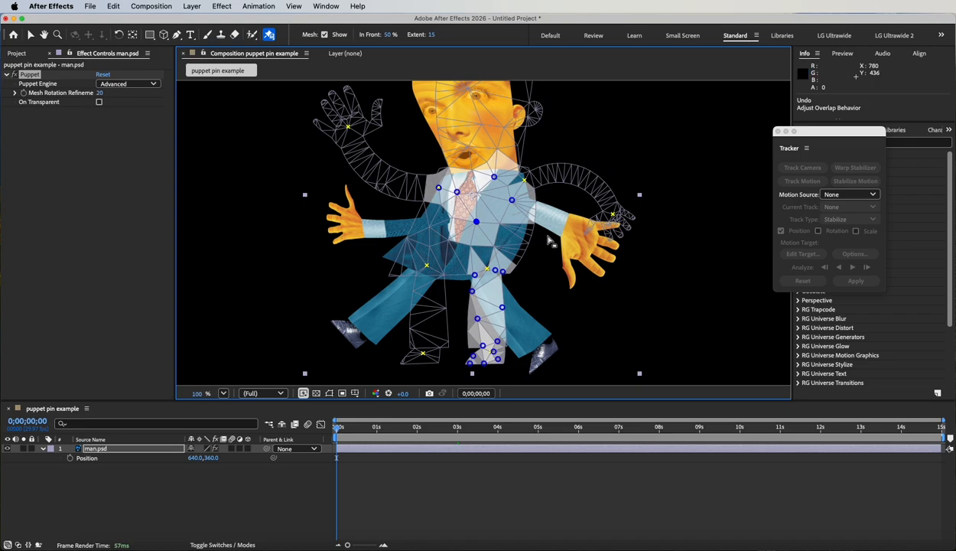
left_click(523, 182)
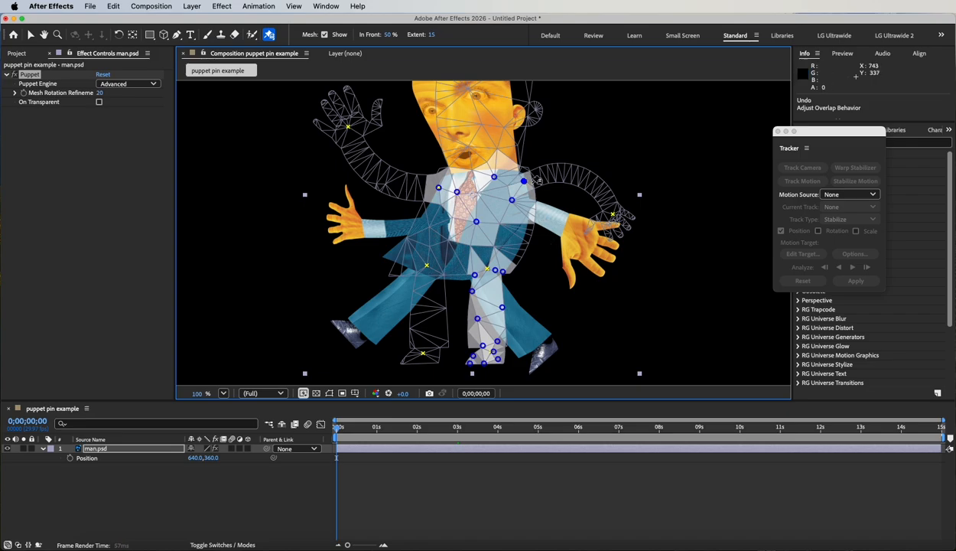
left_click(519, 173)
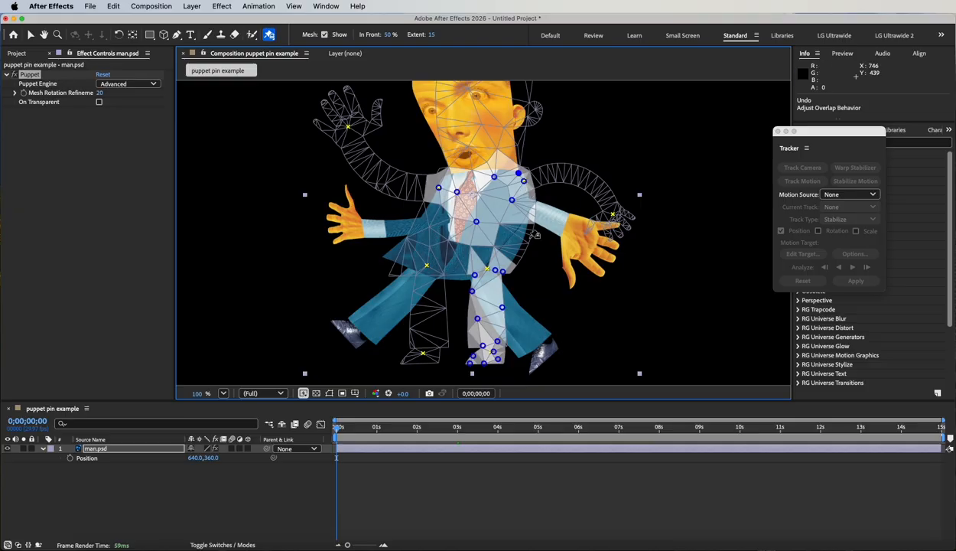
Step: Deselect the puppet mesh and preview the animation from the start to check how the pinned torso overlaps the arms
left_click(124, 474)
left_click(77, 157)
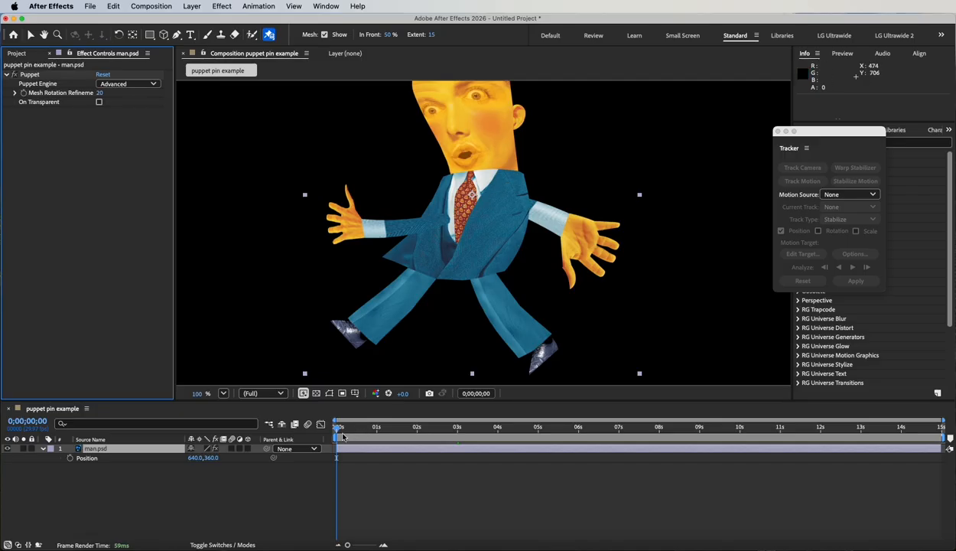
left_click_drag(338, 427, 313, 435)
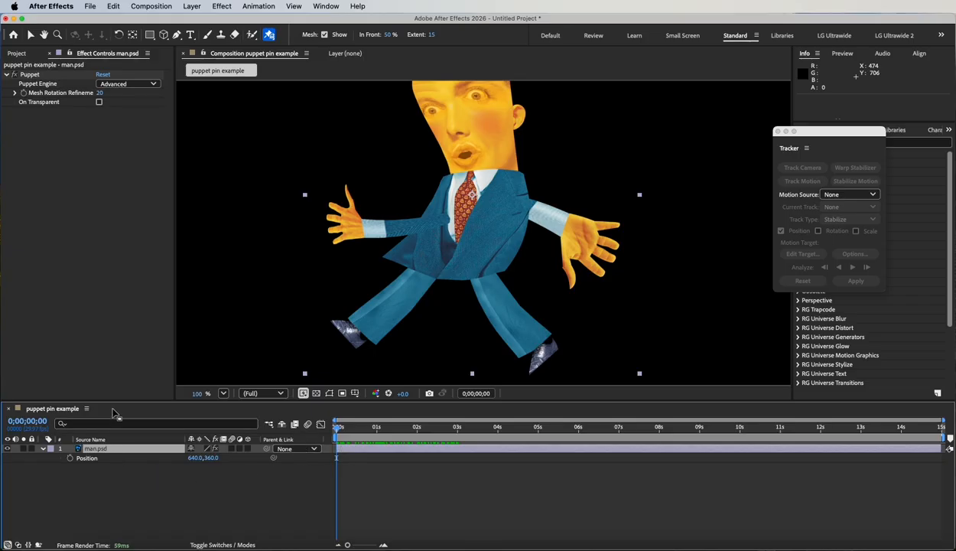
Step: Enlarge the timeline and expand man.psd's Puppet effect down to Mesh 1's Overlap group to list the individual overlap pins
left_click_drag(143, 401, 111, 150)
left_click(43, 199)
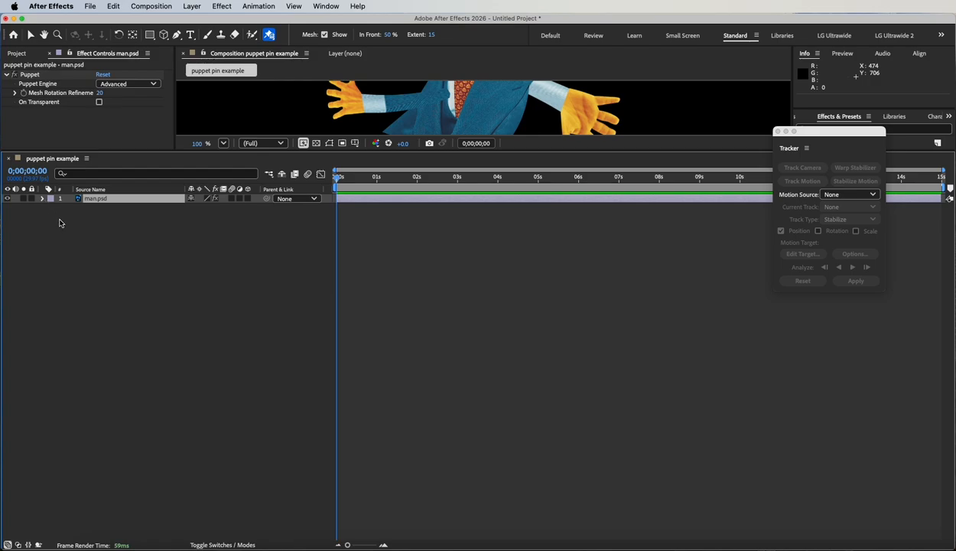
left_click(42, 199)
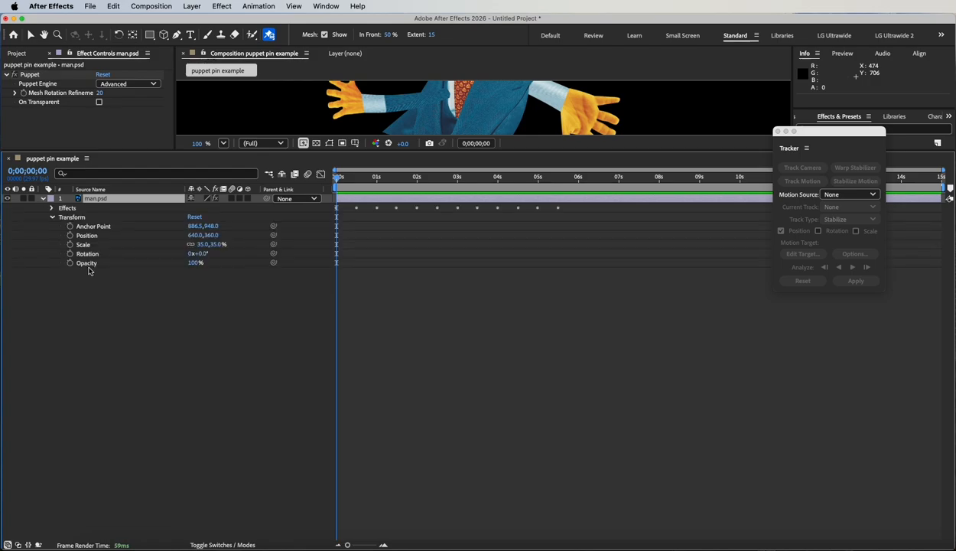
left_click(52, 209)
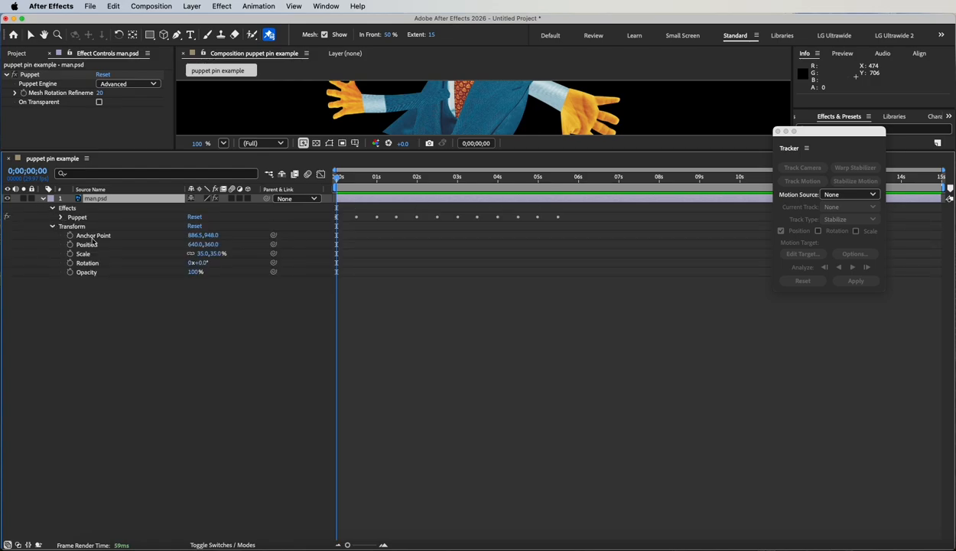
left_click(60, 218)
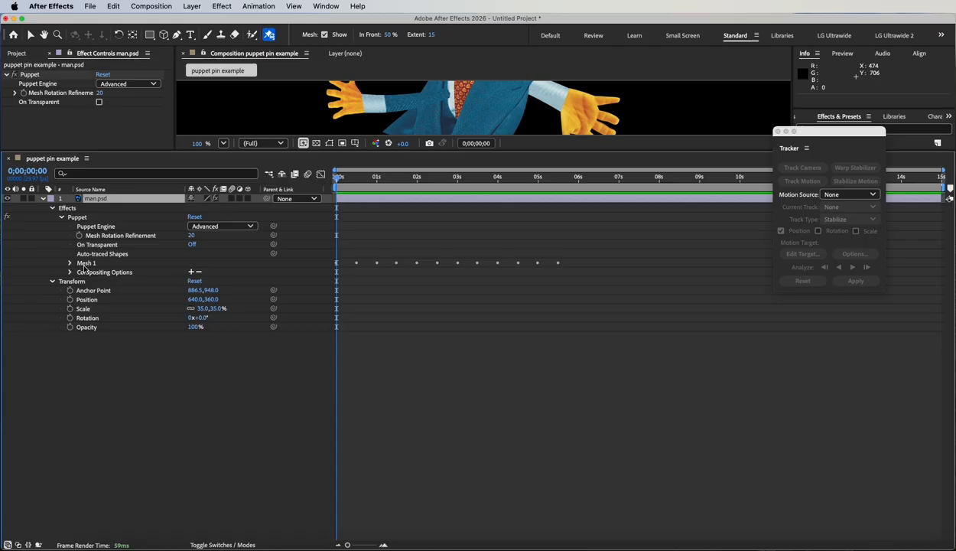
left_click(70, 262)
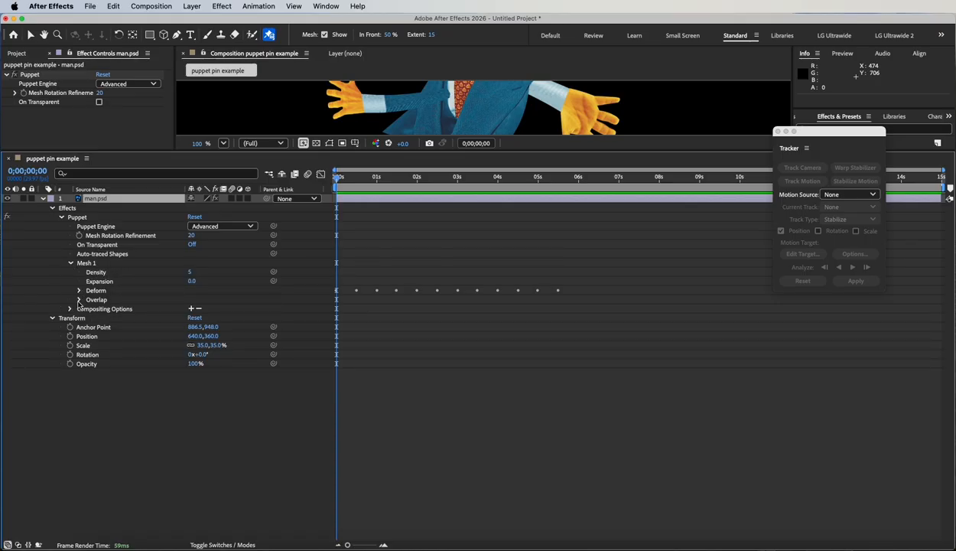
left_click(79, 299)
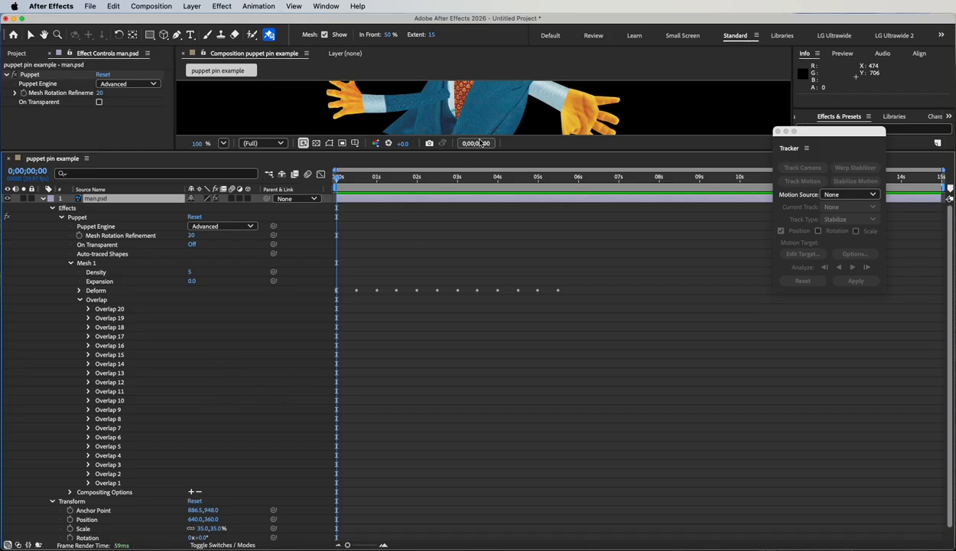
left_click_drag(488, 155, 489, 260)
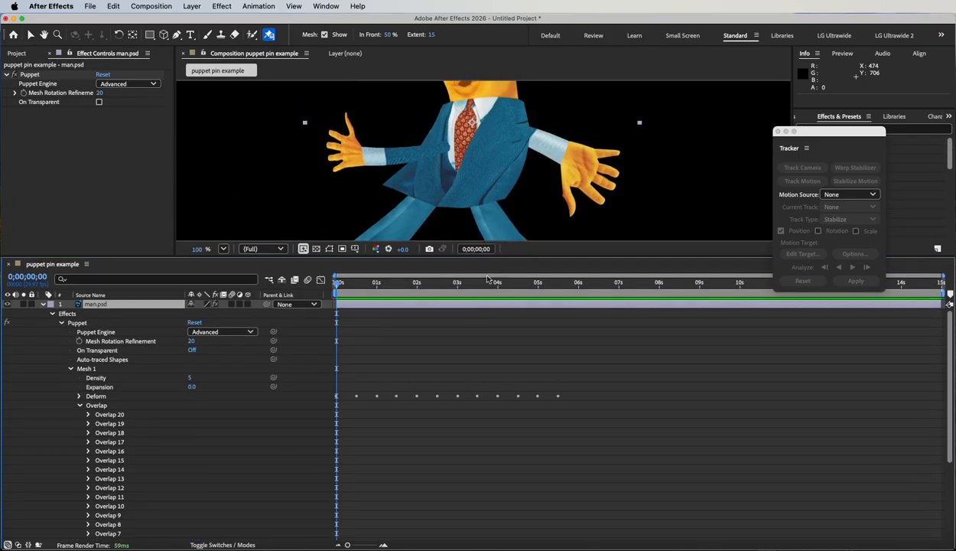
Step: Delete the pin Overlap 20 from the puppet mesh
left_click(95, 406)
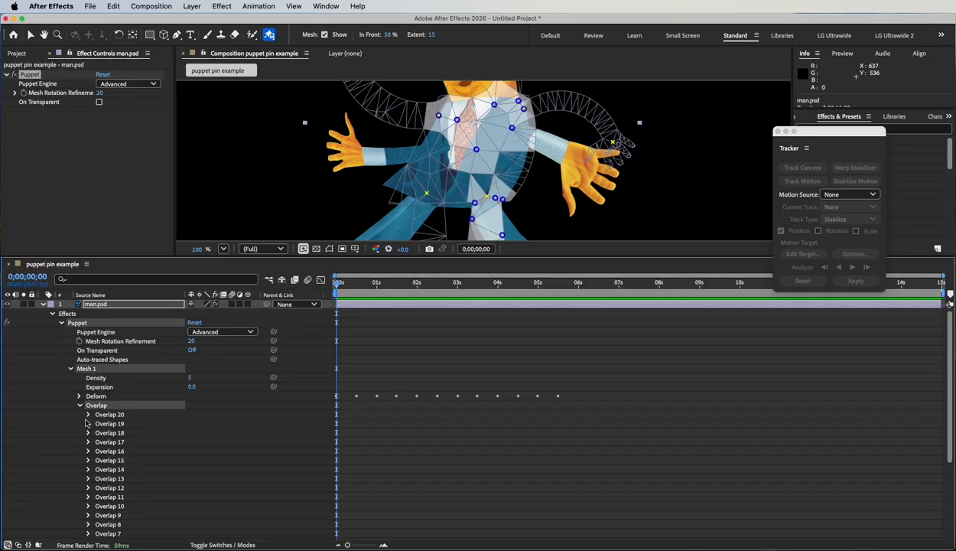
left_click(111, 417)
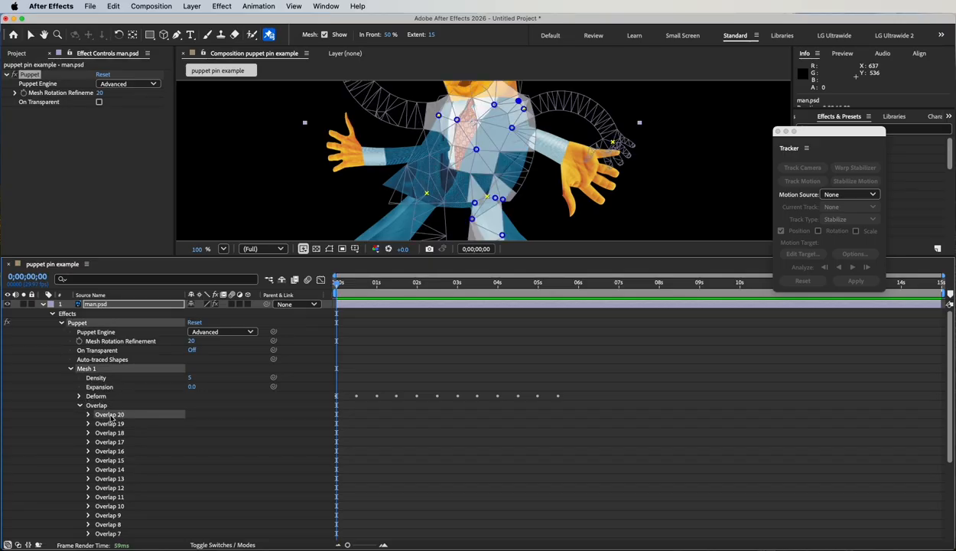
key("Delete")
Step: Try deleting the pins Overlap 19 through Overlap 13 together and undo the deletion
left_click(98, 415)
left_click(115, 469, "shift")
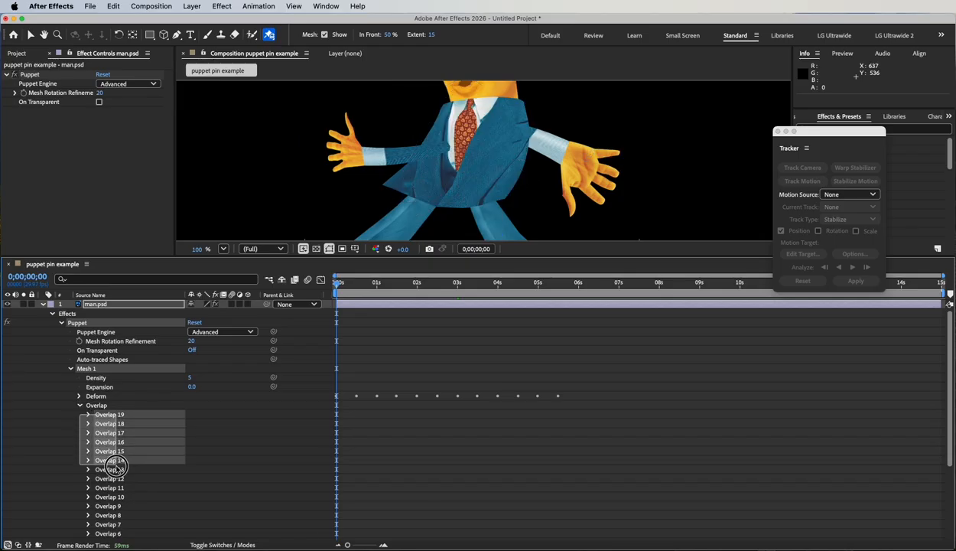
key("Delete")
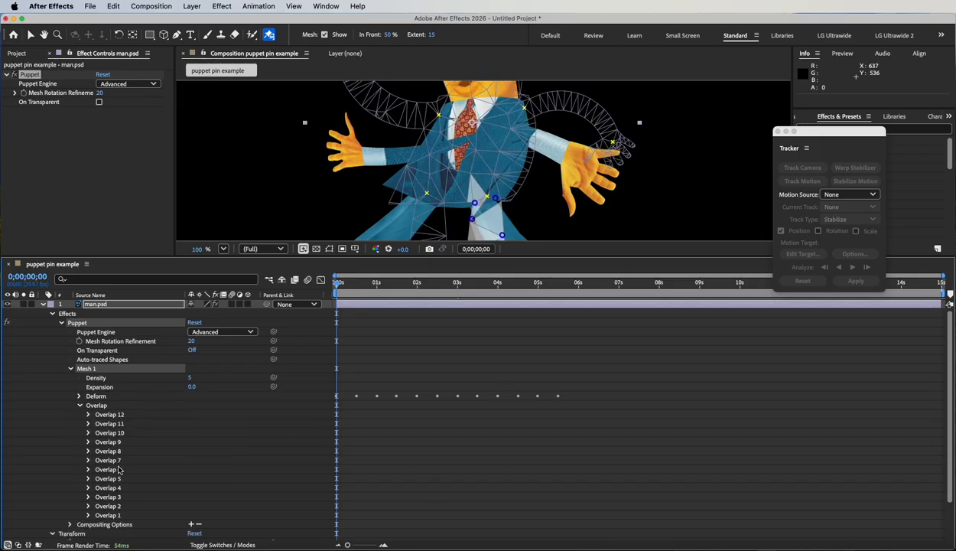
key("super+z")
left_click(81, 465)
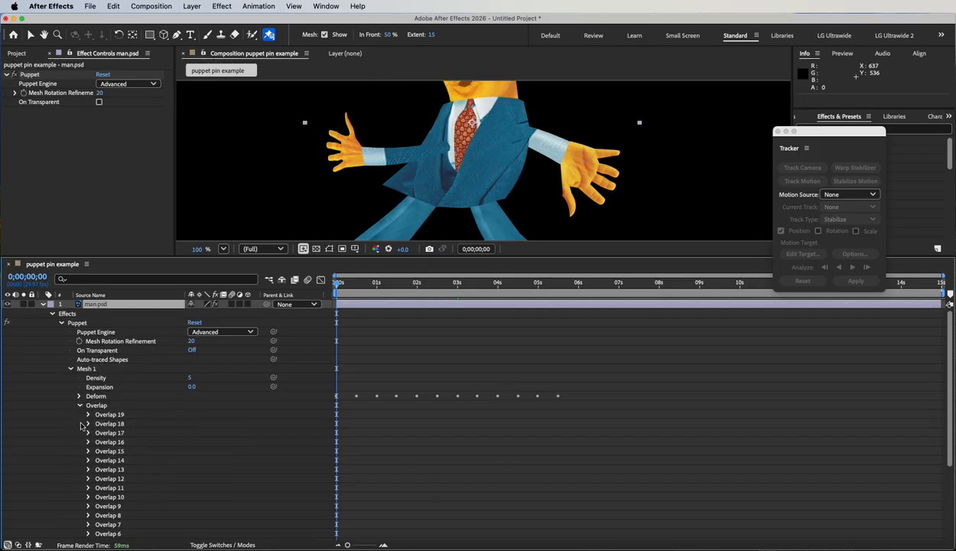
Step: Delete the pins Overlap 19 through Overlap 15 together and select Overlap 14
left_click_drag(84, 416, 121, 454)
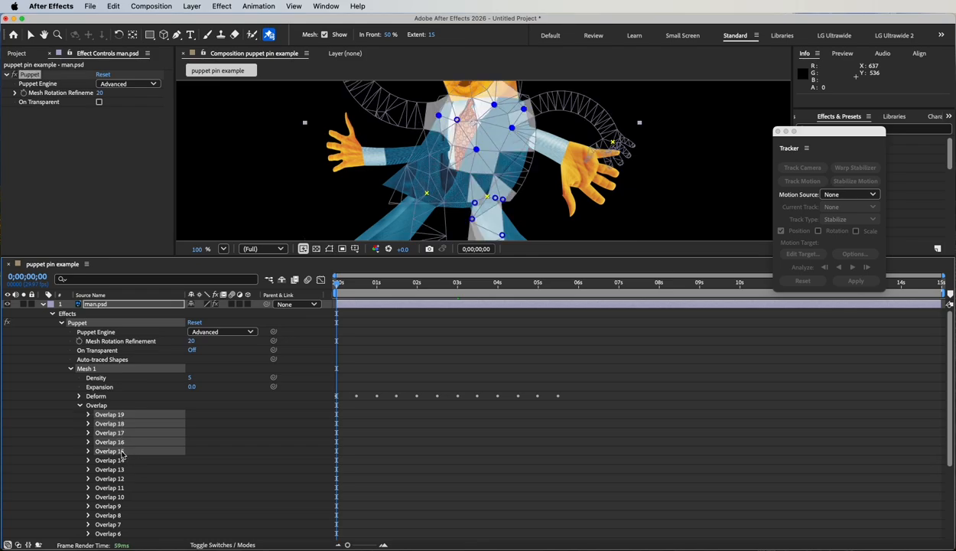
key("Delete")
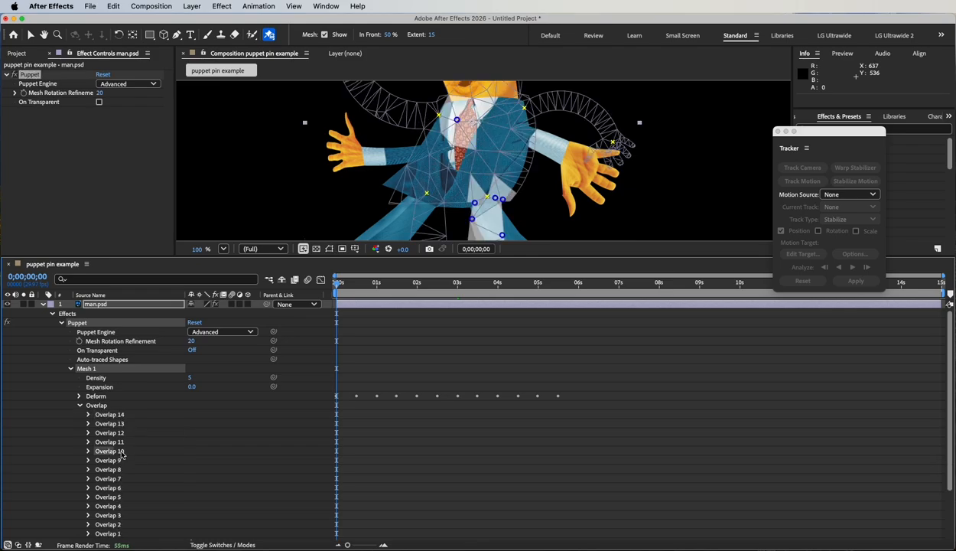
left_click(114, 414)
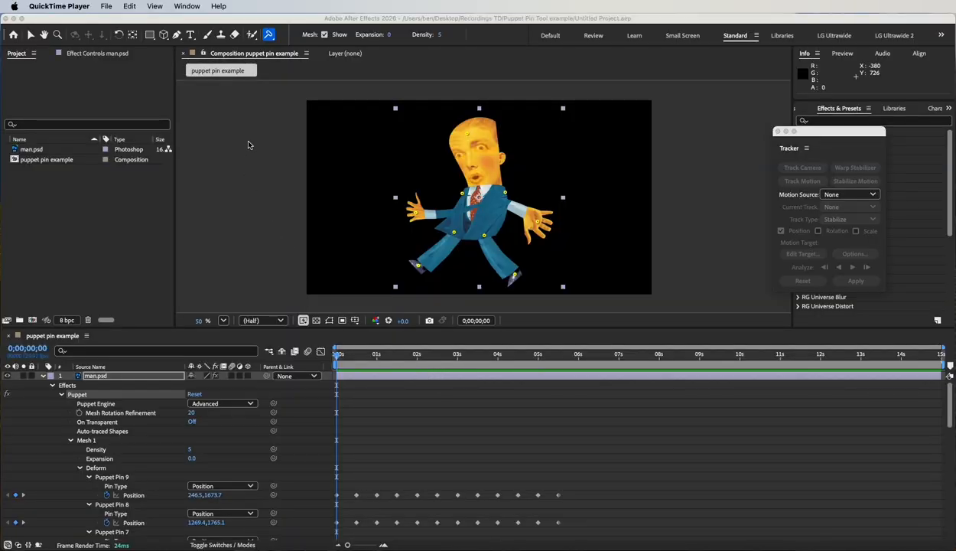
Step: Review the available puppet pin tools and scrub the first two seconds of the animation, returning to the start
left_click(269, 37)
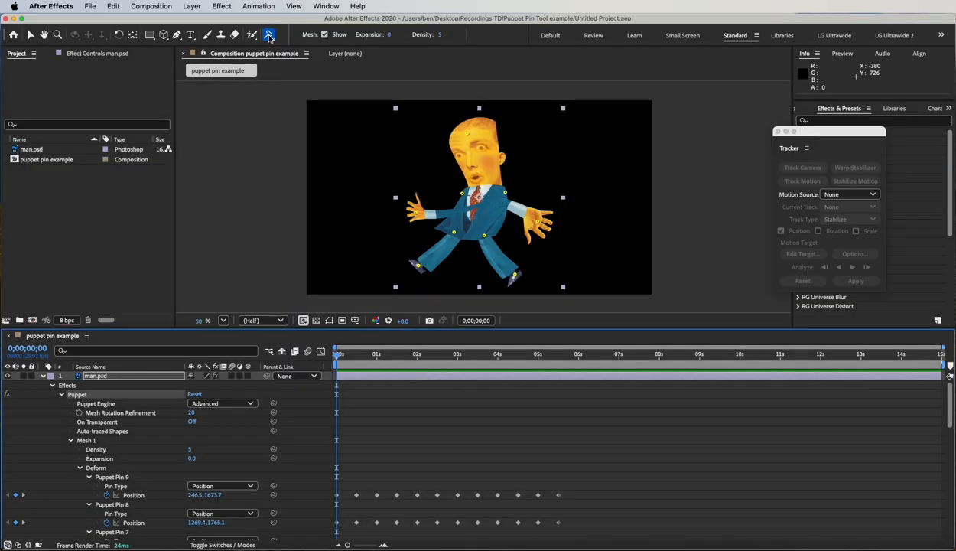
left_click(269, 37)
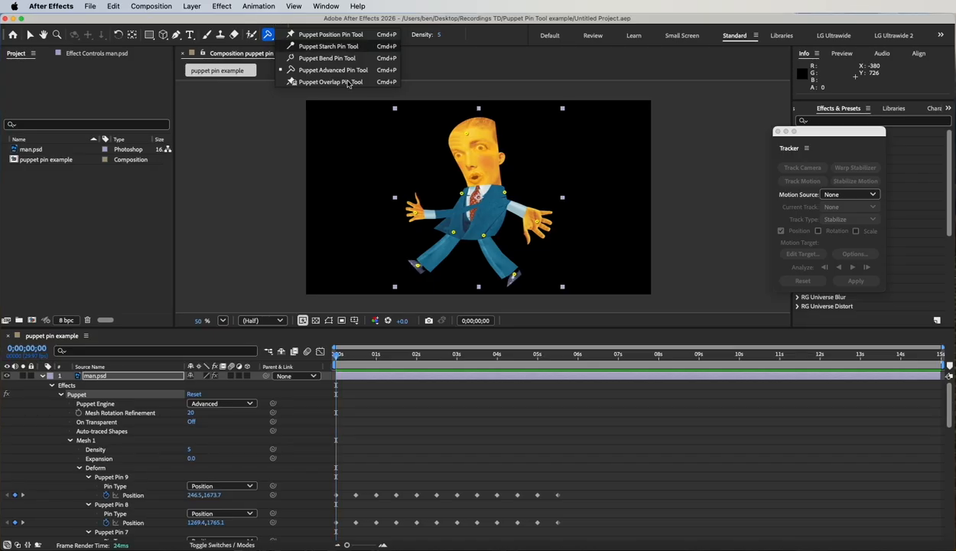
left_click_drag(337, 357, 422, 355)
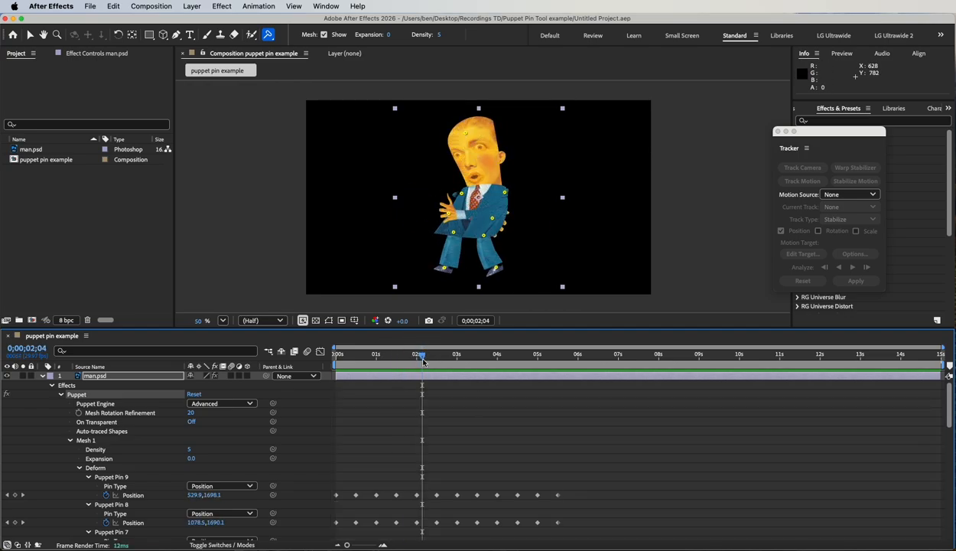
left_click_drag(422, 360, 337, 360)
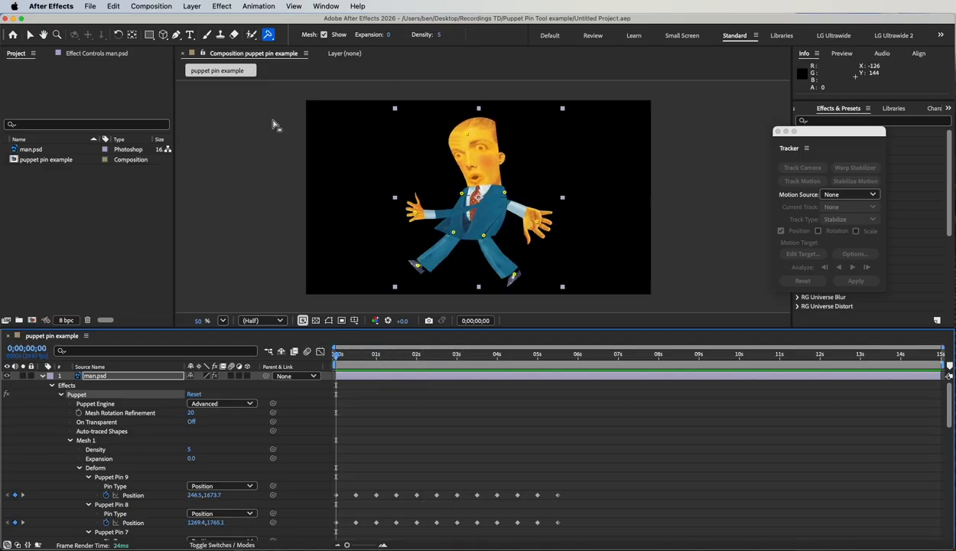
Step: Place a Puppet Starch pin in the middle of the man's face, between the eyes, at the first frame
left_click(270, 40)
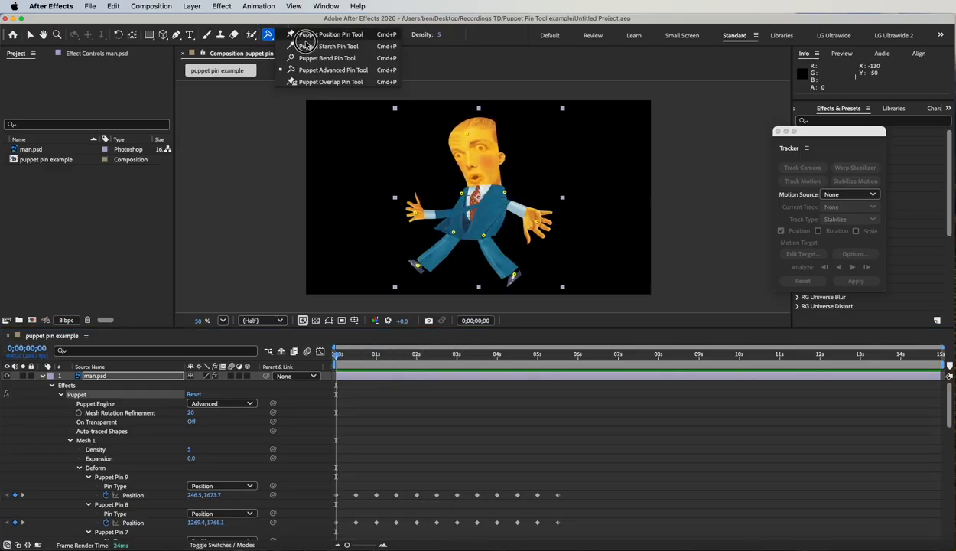
left_click(327, 46)
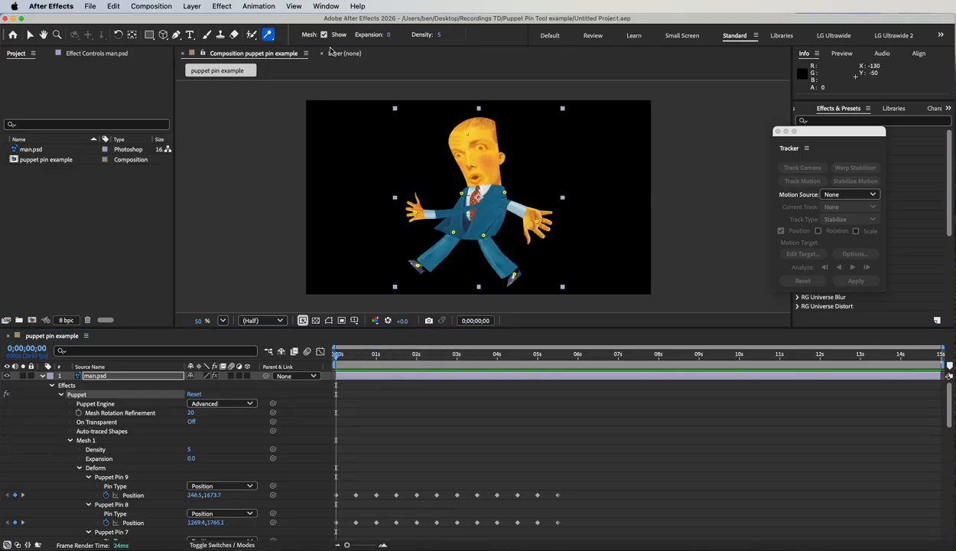
left_click(270, 37)
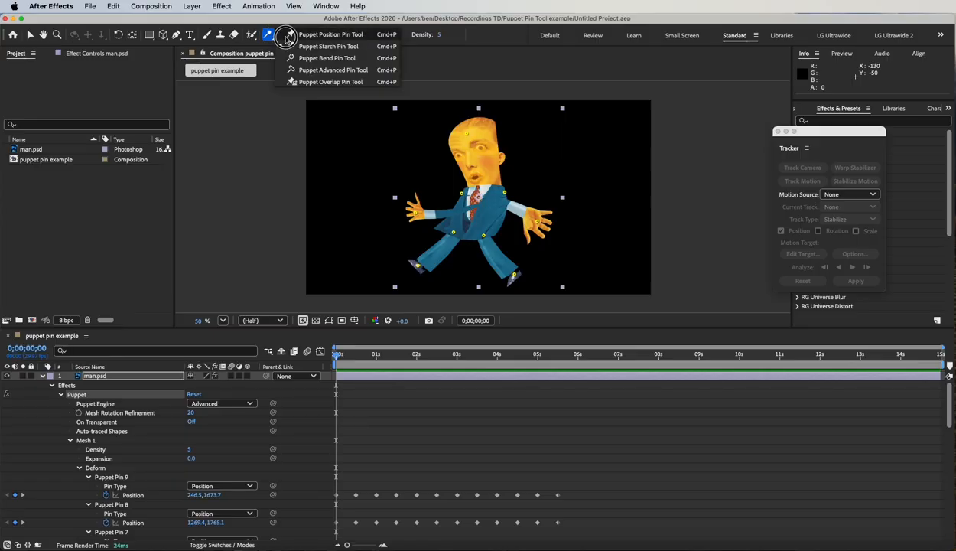
left_click(331, 47)
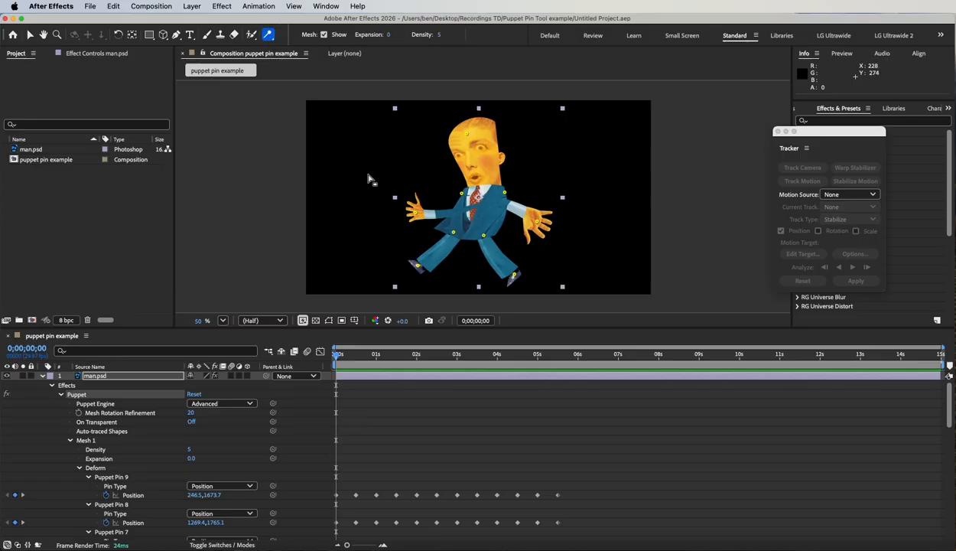
left_click(474, 153)
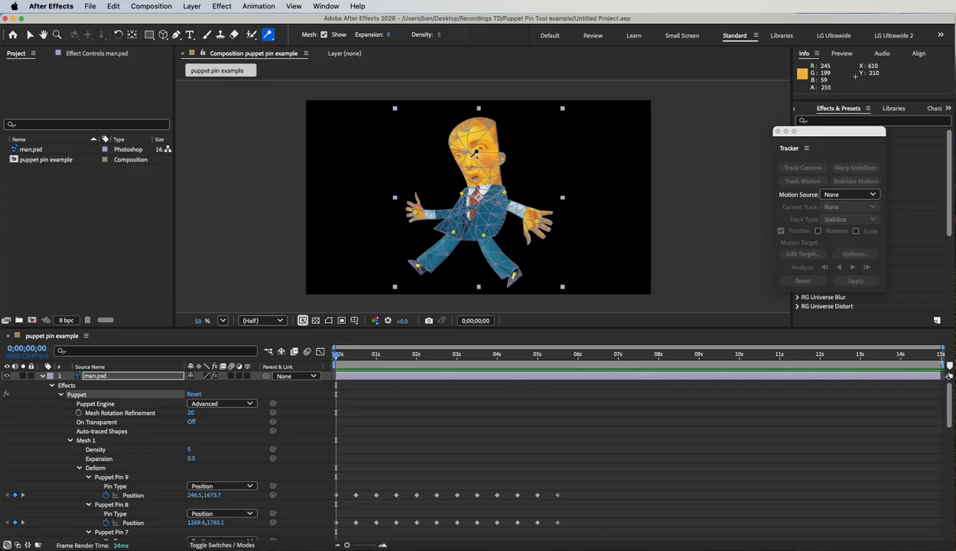
scroll(474, 153, "up", 2)
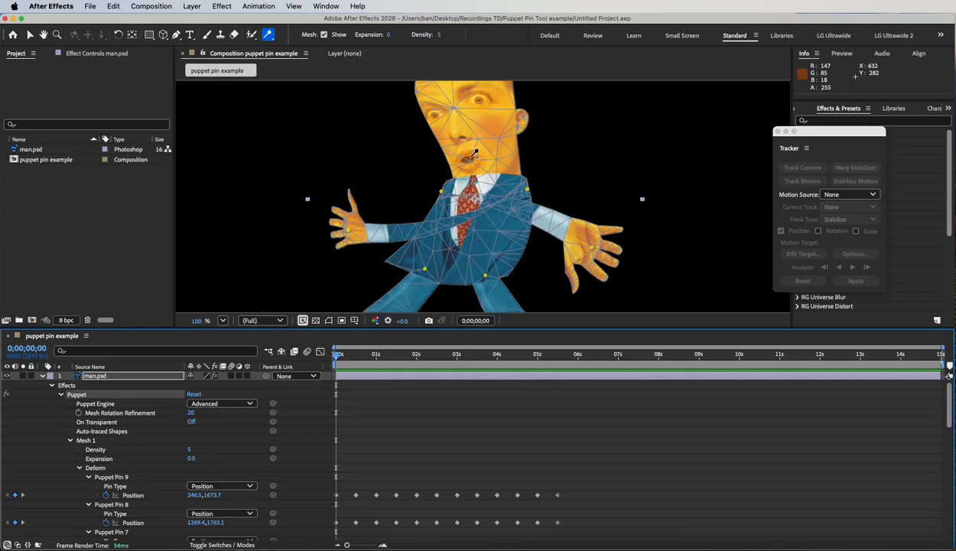
left_click_drag(470, 156, 468, 234)
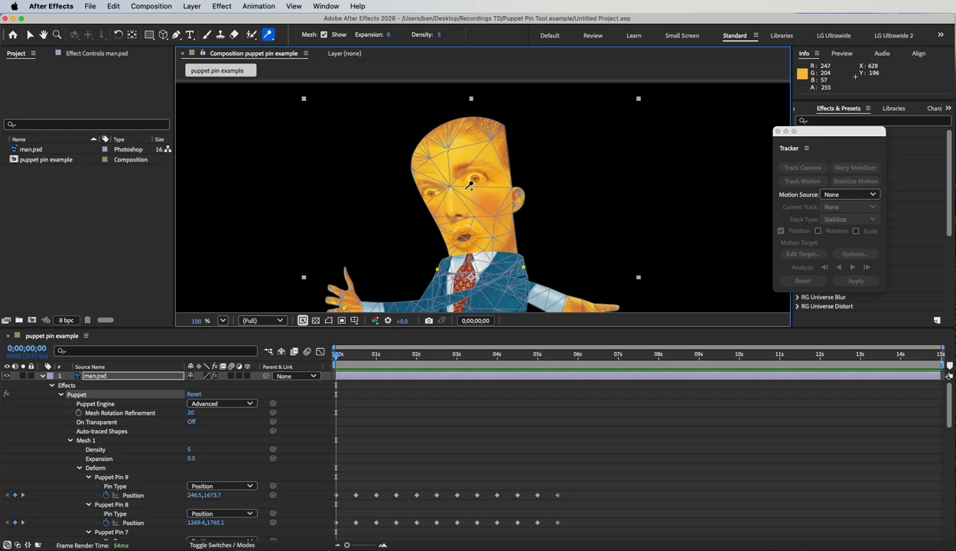
left_click(469, 184)
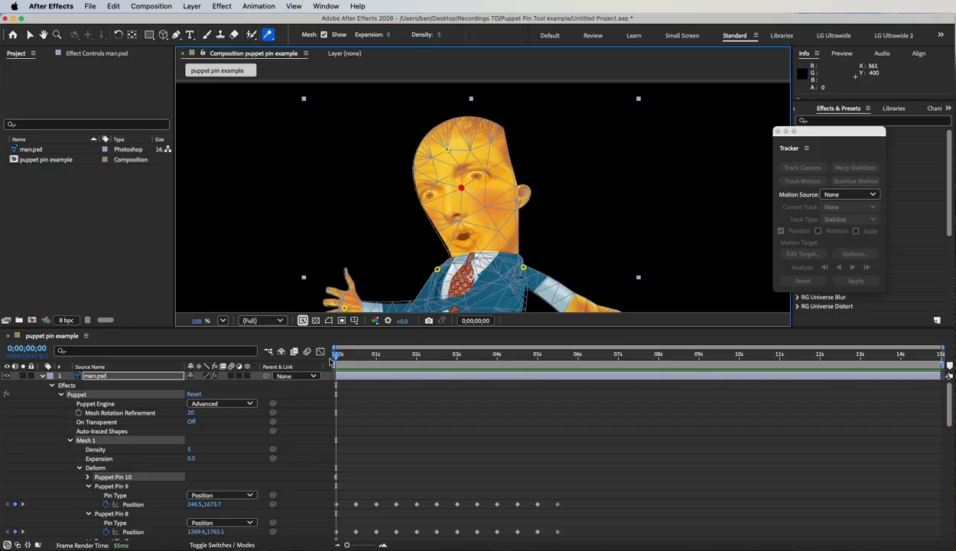
Step: Set the puppet mesh expansion to 25 and its density to 10 while viewing the frame at 0;00;01;28
left_click_drag(337, 356, 414, 357)
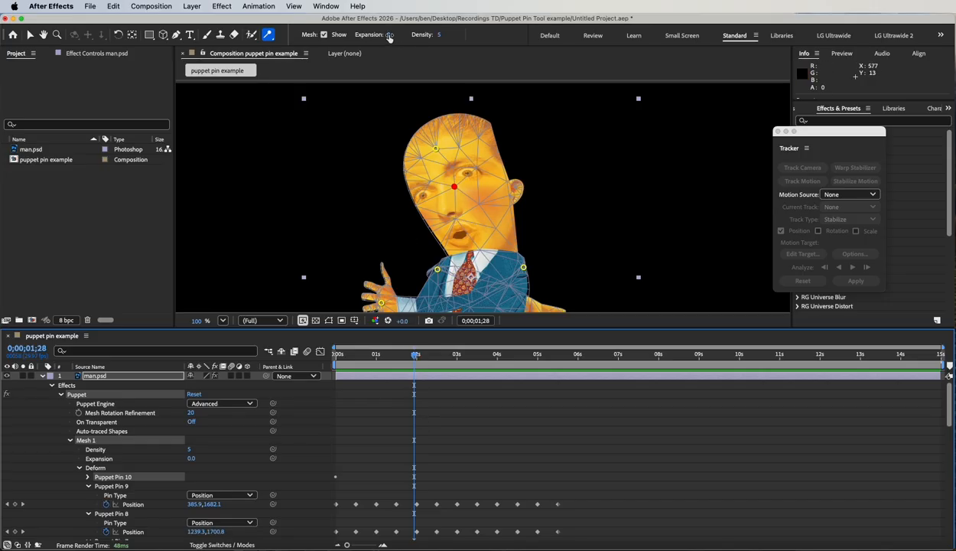
left_click_drag(390, 37, 405, 39)
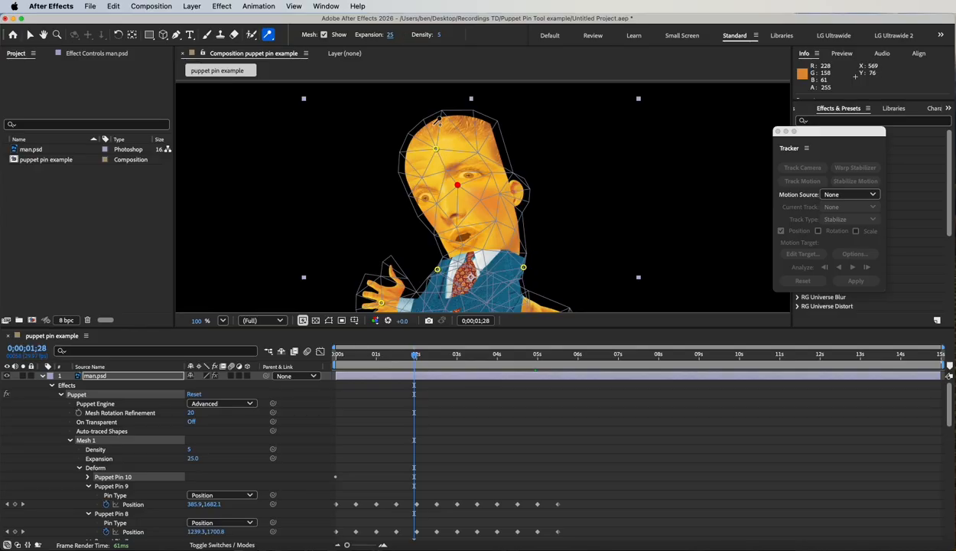
left_click_drag(440, 36, 501, 41)
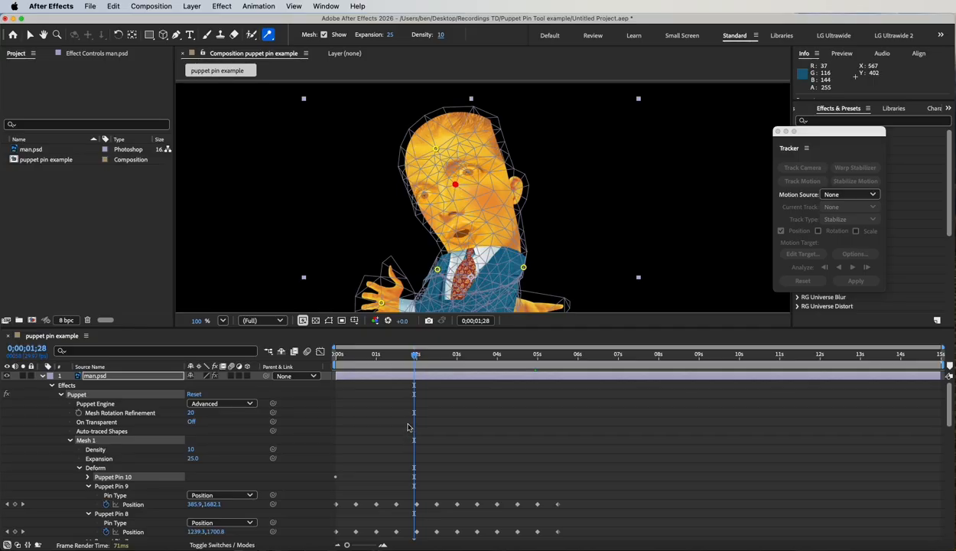
Step: Check the pin type of Puppet Pin 10 and scrub the whole figure's animation from the start to 0;00;02;15
scroll(99, 477, "down", 3)
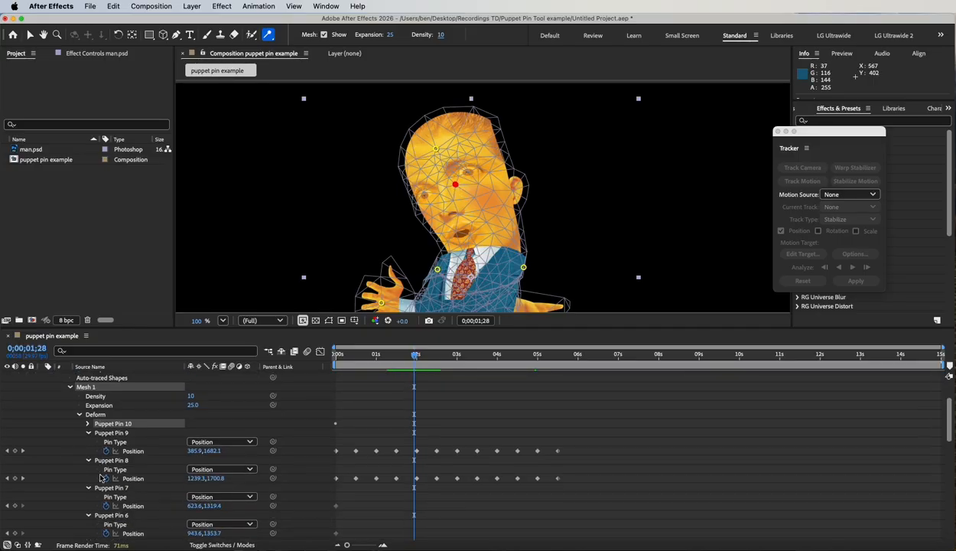
left_click(87, 424)
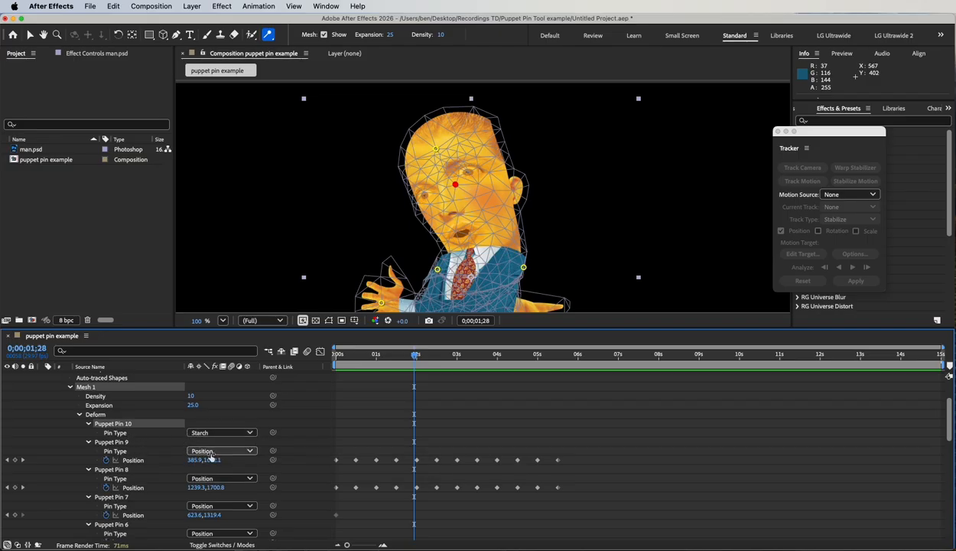
scroll(374, 443, "up", 4)
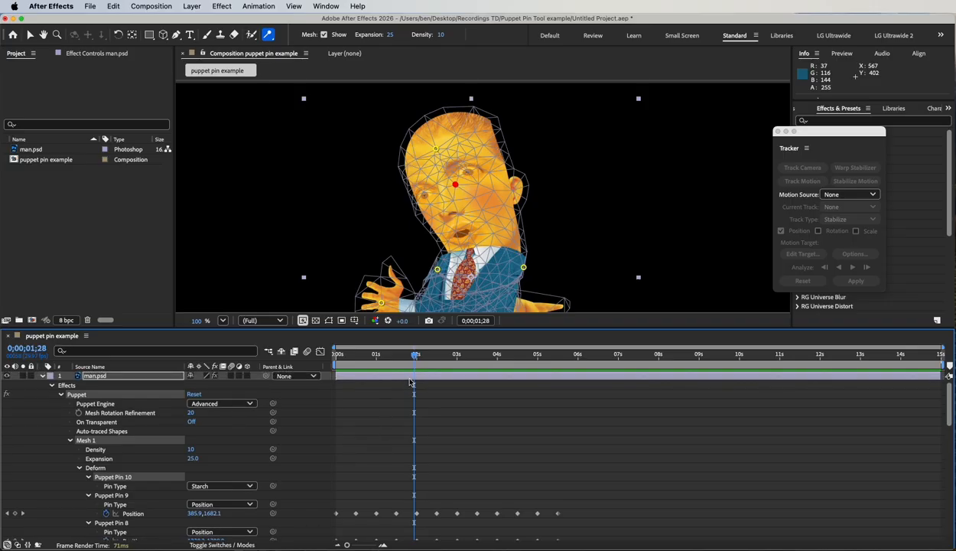
left_click_drag(416, 358, 335, 350)
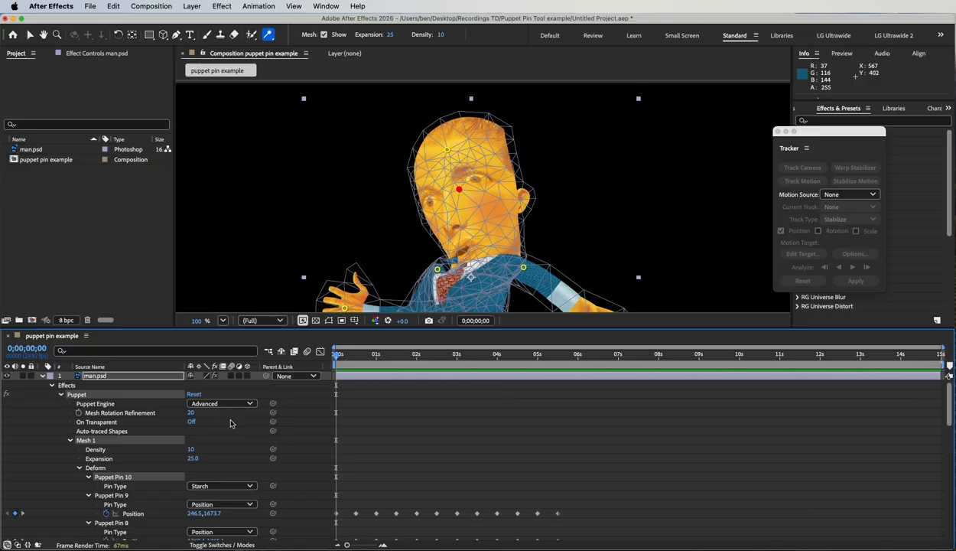
scroll(648, 177, "down", 1)
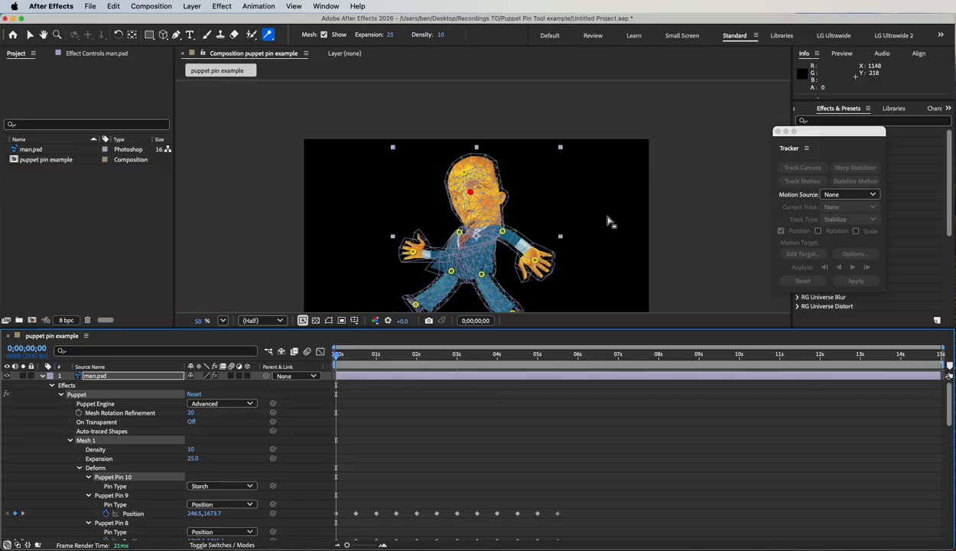
key("space")
left_click_drag(600, 287, 595, 255)
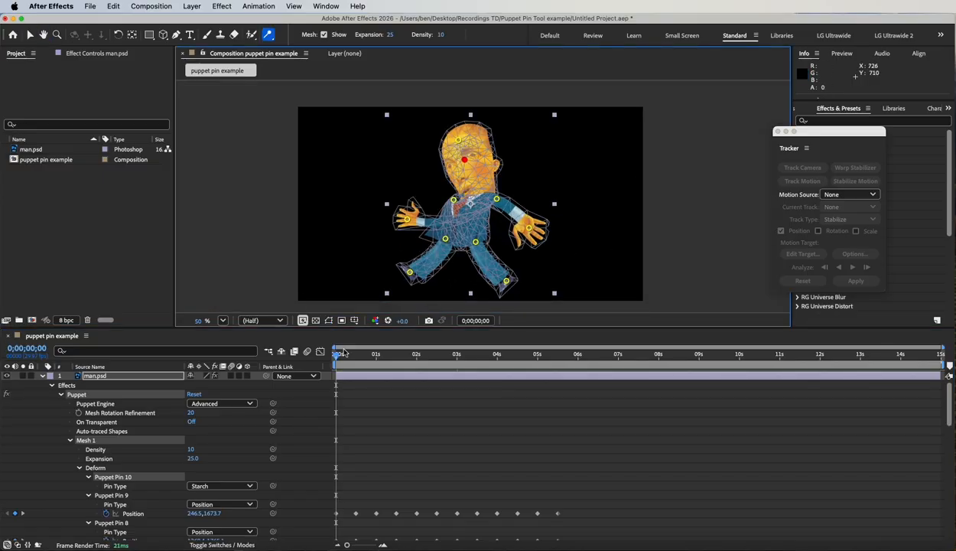
left_click_drag(337, 355, 437, 361)
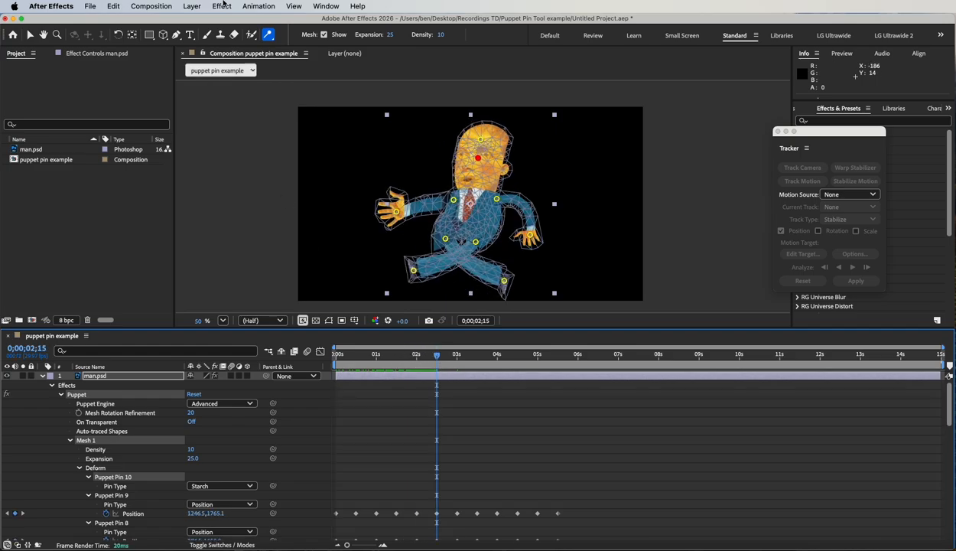
Step: Review the puppet pin tool variants and the Puppet Engine options of man.psd, then clear the pin selection
left_click(269, 34)
left_click_drag(268, 34, 346, 71)
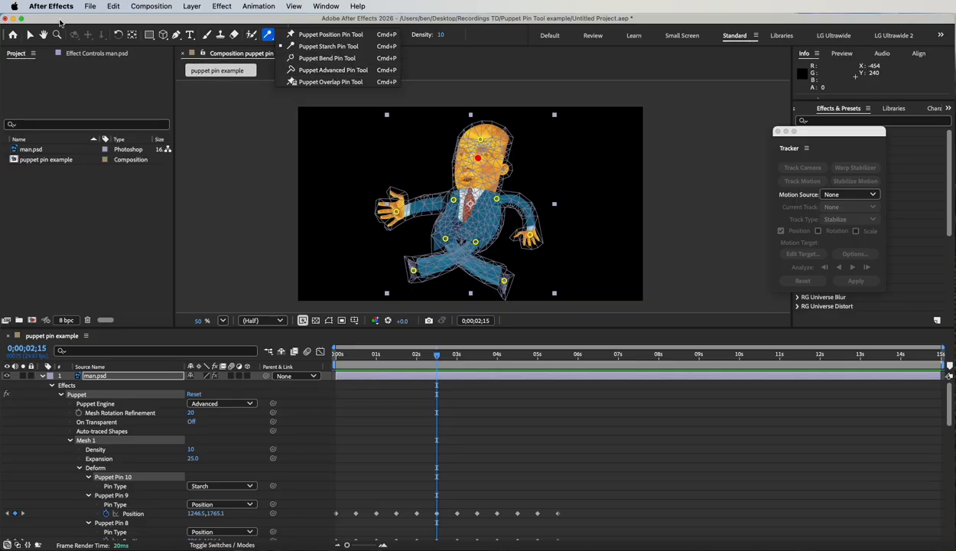
left_click(88, 55)
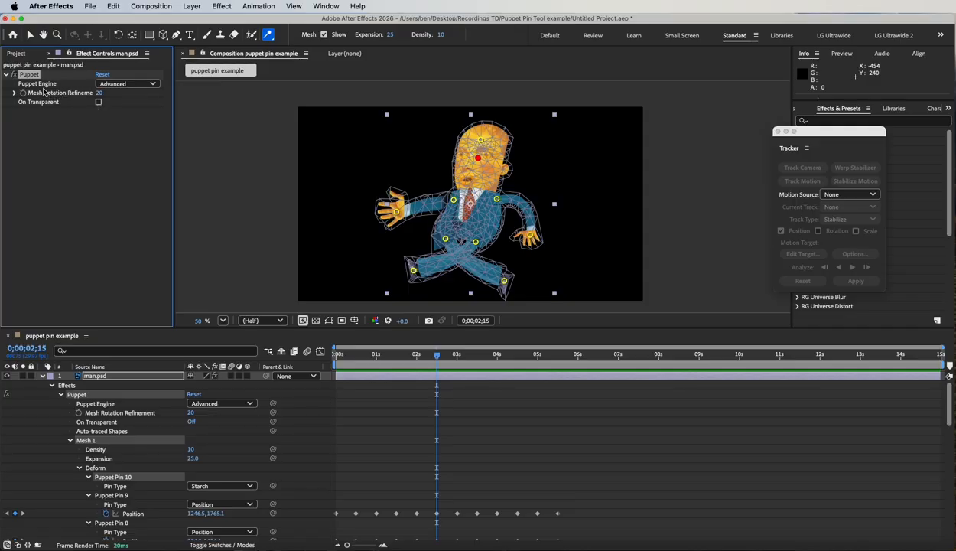
left_click(139, 84)
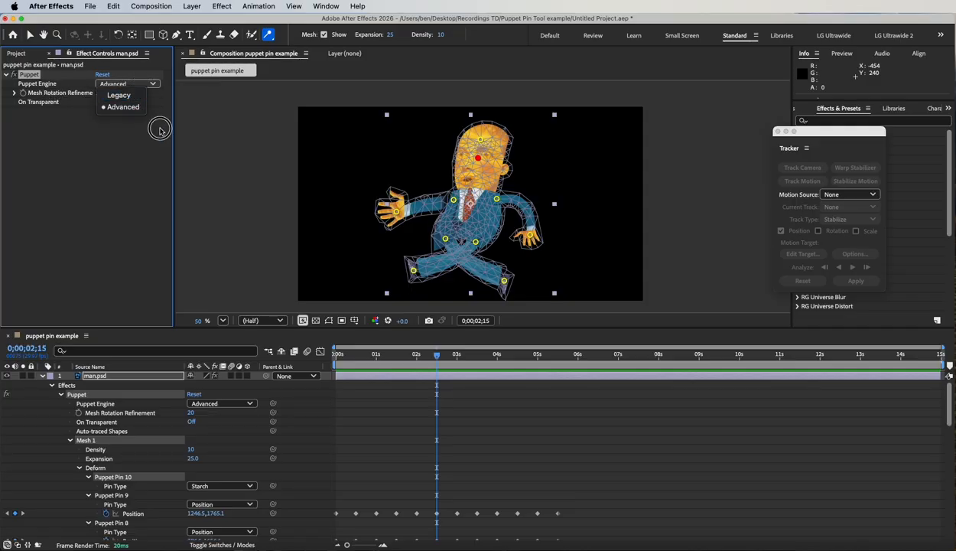
left_click(134, 146)
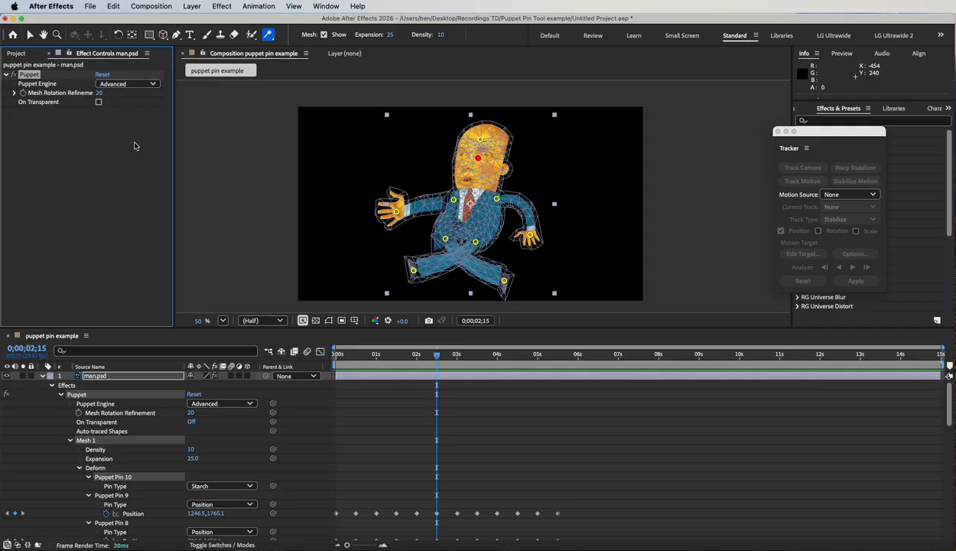
left_click(268, 35)
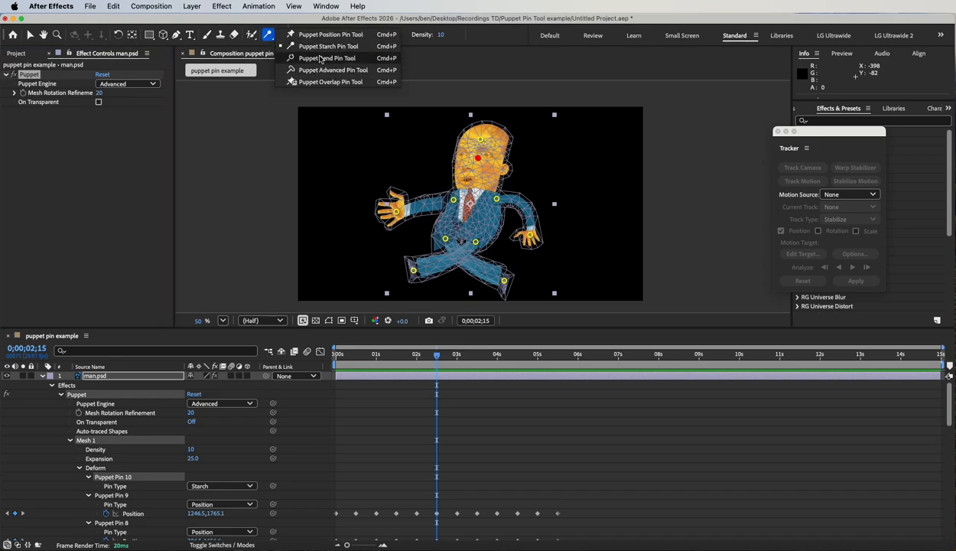
left_click(88, 179)
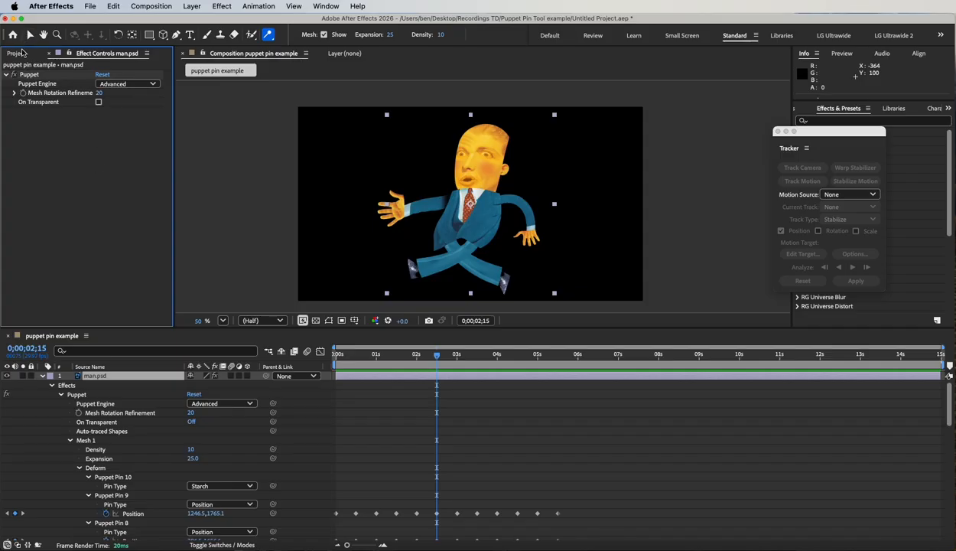
Step: Create a new composition from the man.psd footage and view it at 25% zoom
left_click(17, 53)
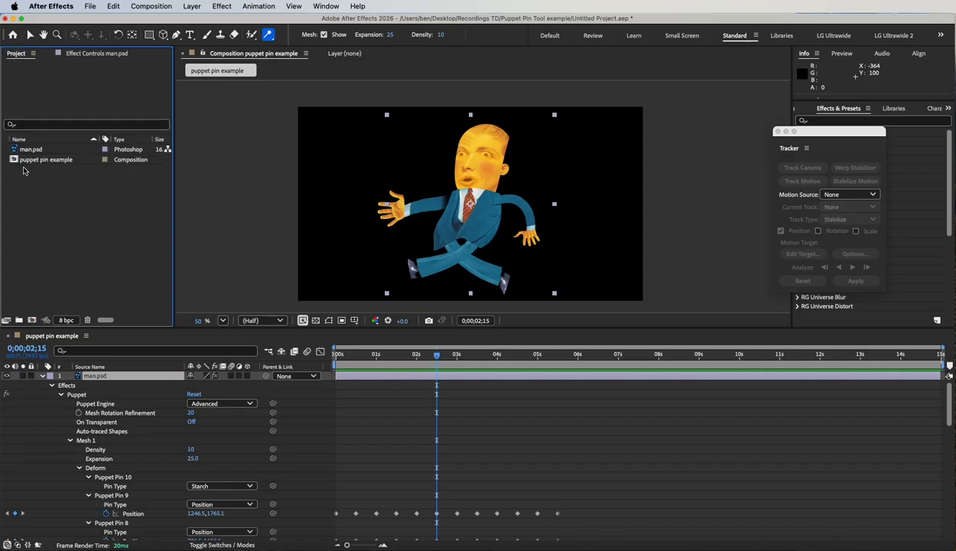
left_click_drag(14, 150, 32, 320)
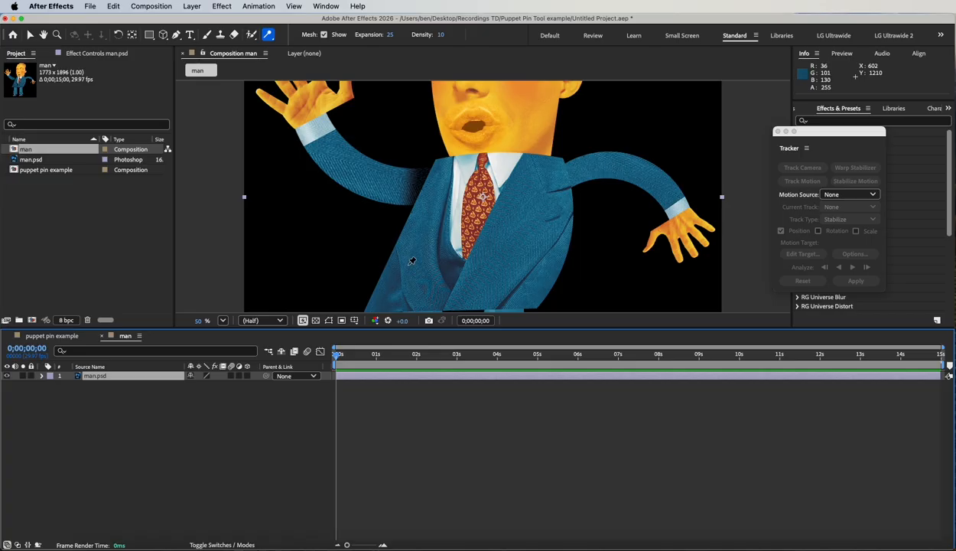
key("comma")
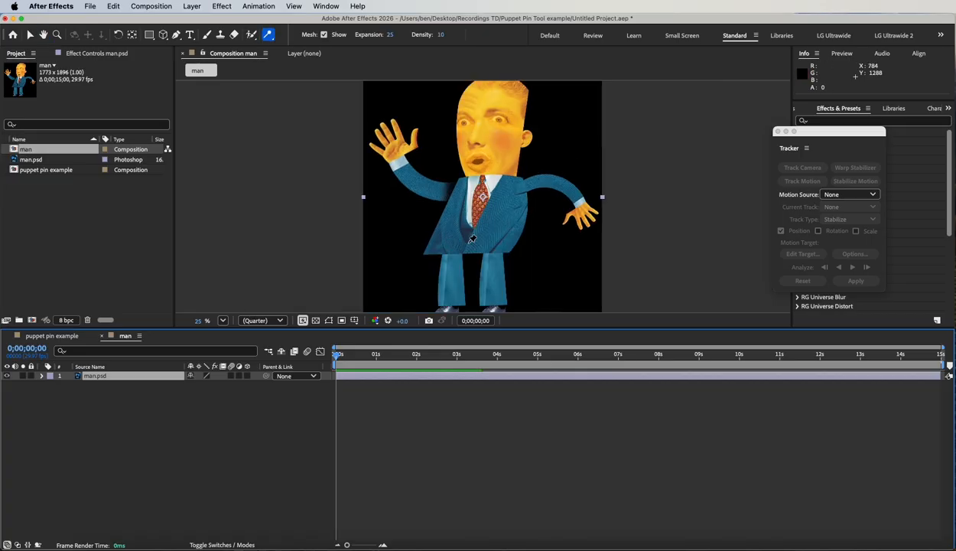
Step: Place a Puppet Bend pin on the shoulder of the man's lowered arm
left_click(268, 35)
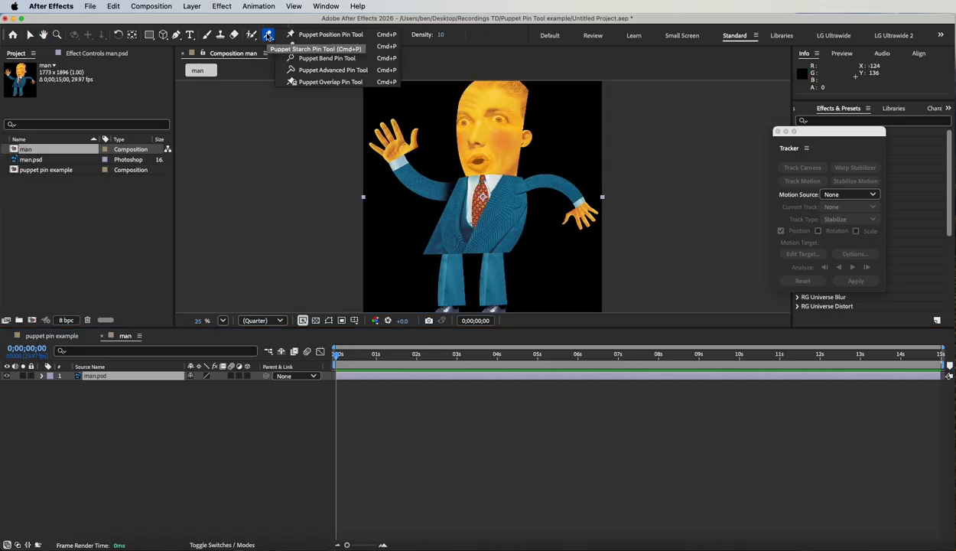
left_click(338, 59)
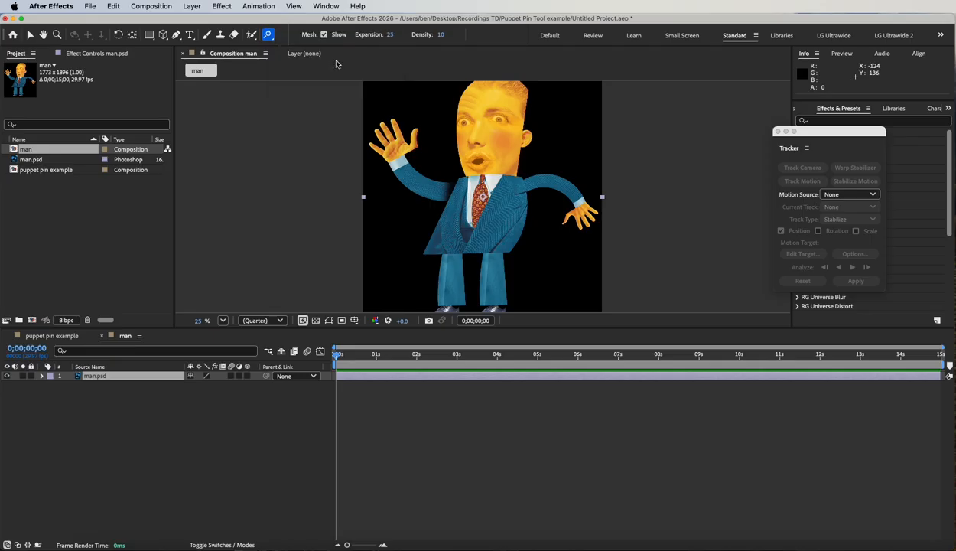
left_click(525, 185)
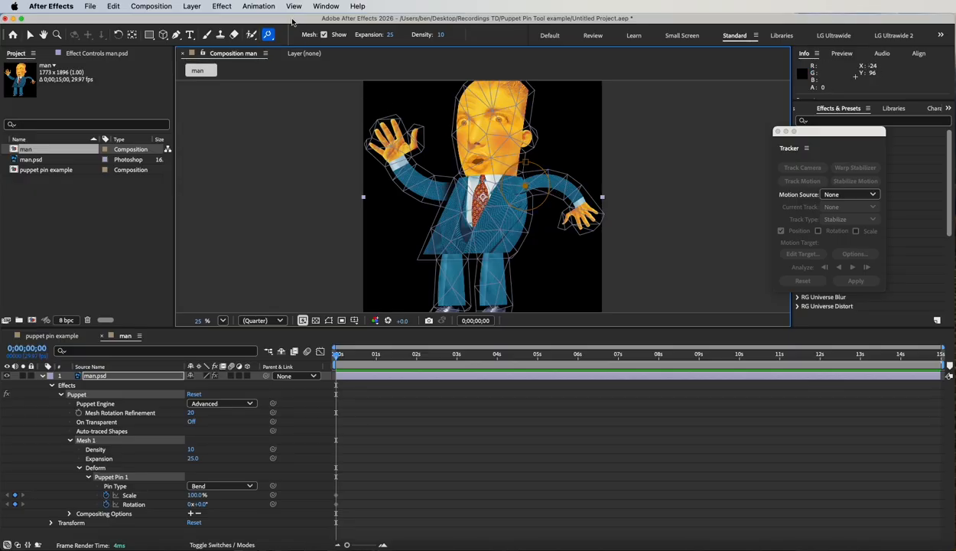
Step: Place Puppet Advanced pins on the raised arm's shoulder and at the top of each leg
left_click_drag(269, 36, 313, 72)
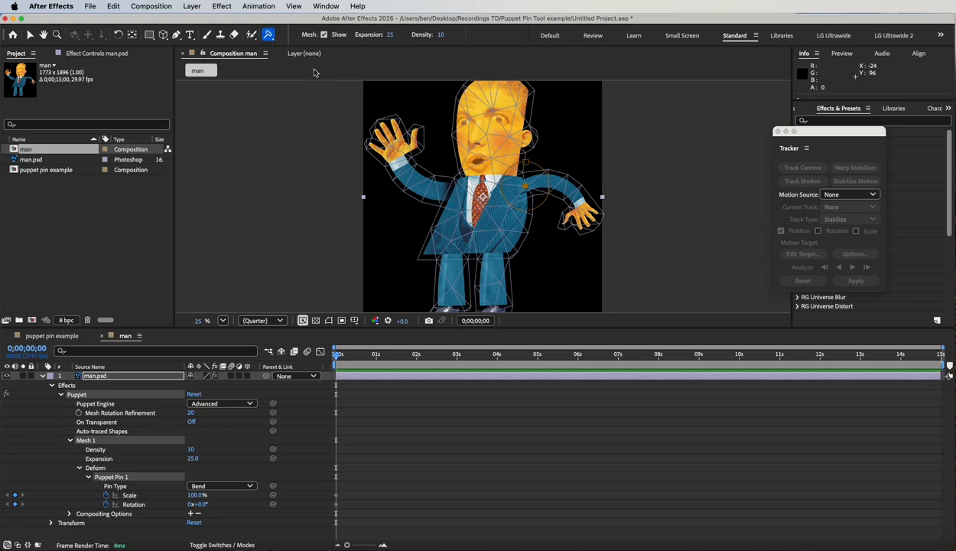
left_click(449, 190)
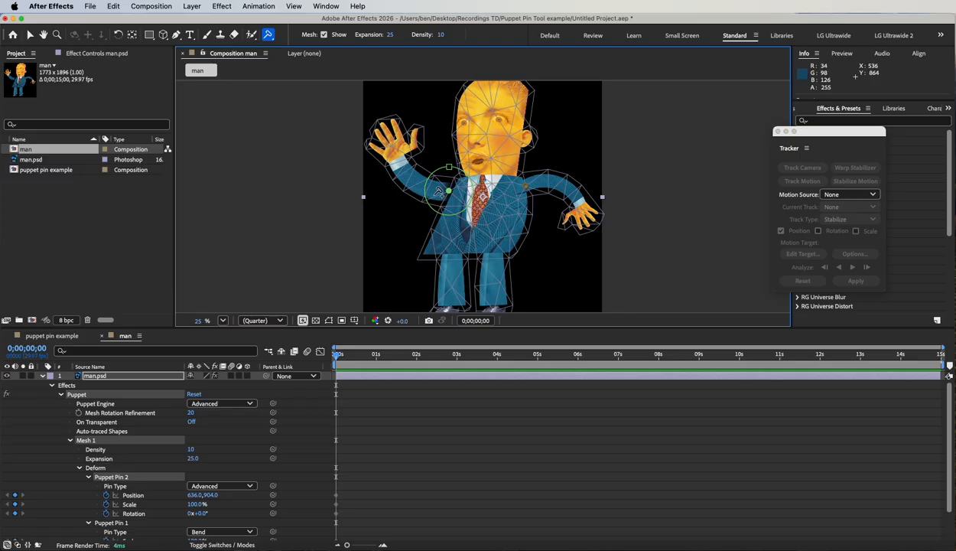
left_click(449, 258)
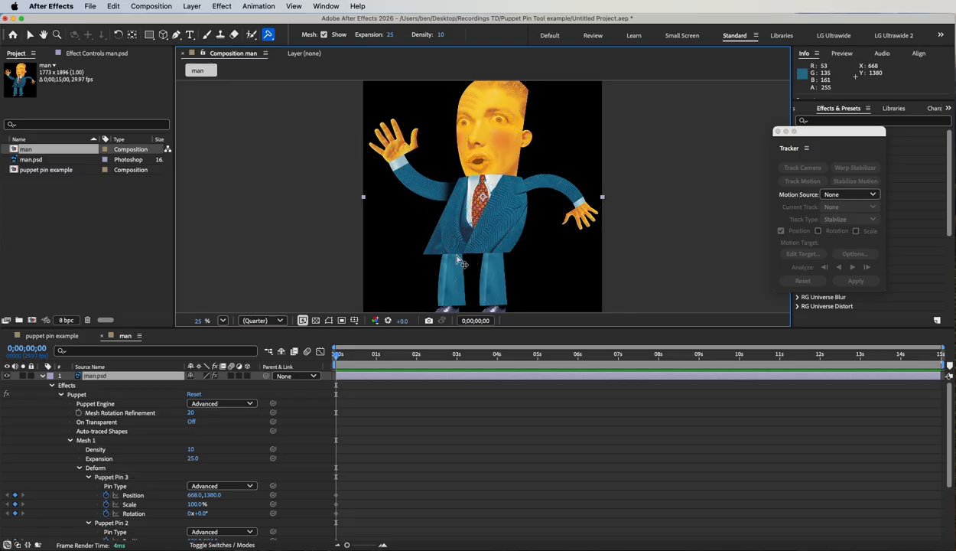
left_click(502, 260)
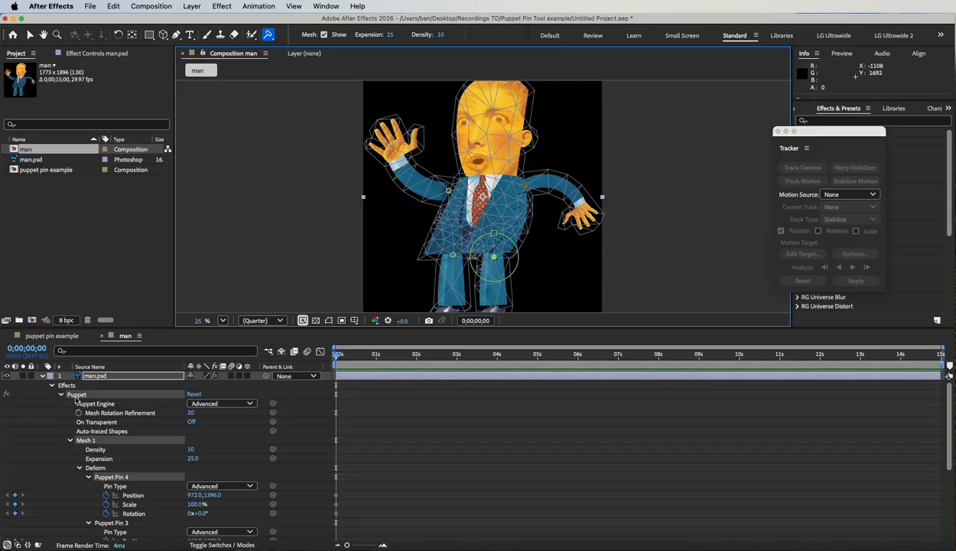
scroll(97, 458, "down", 3)
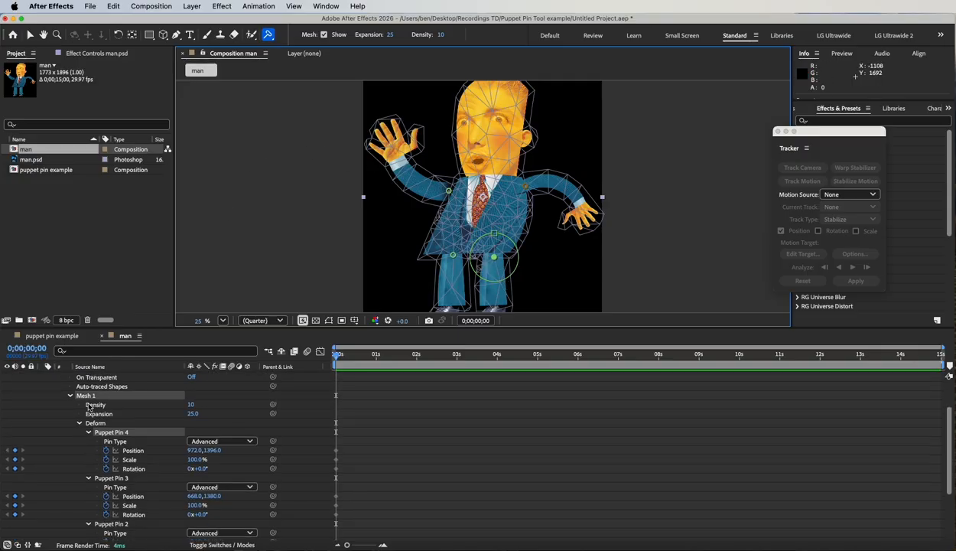
Step: Rotate the Puppet Bend pin on the lowered arm's shoulder to 8°
scroll(113, 420, "down", 3)
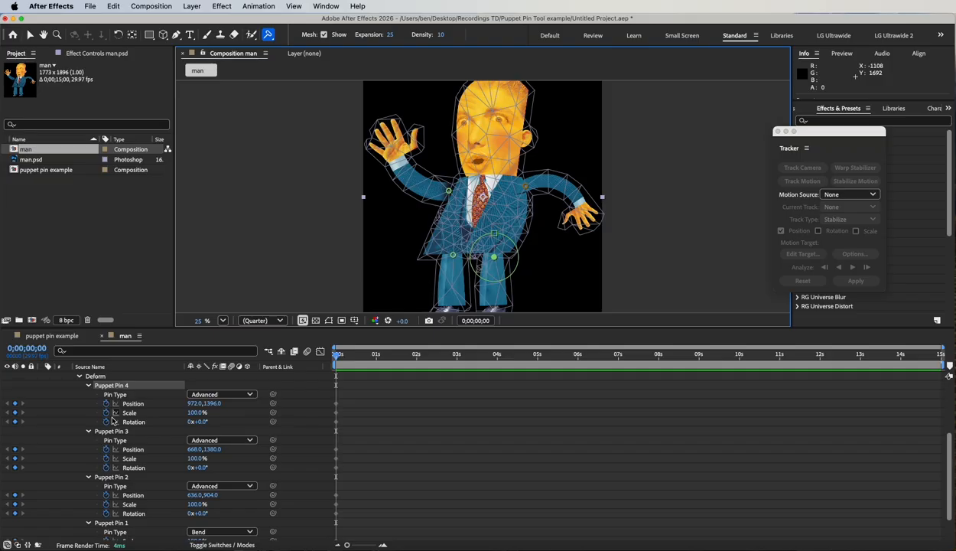
scroll(113, 421, "down", 2)
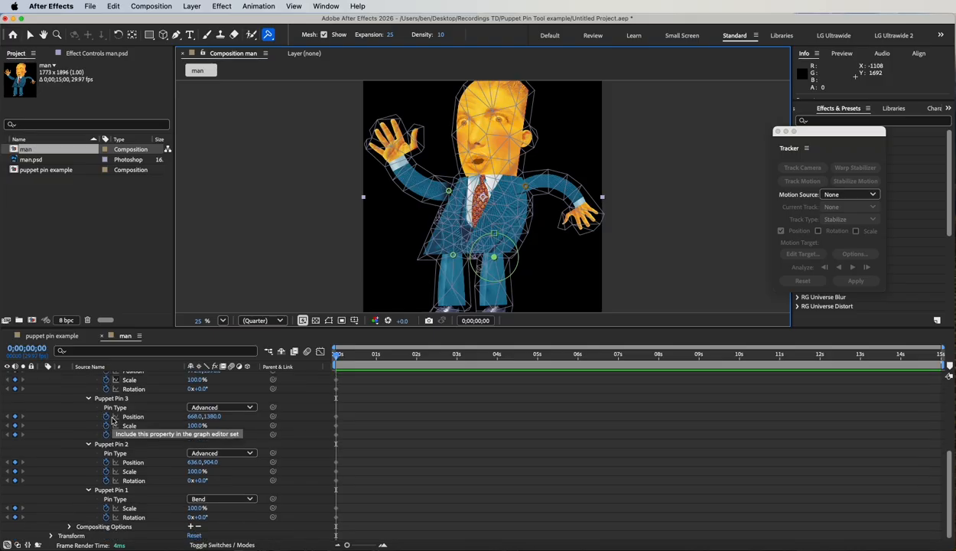
left_click(121, 491)
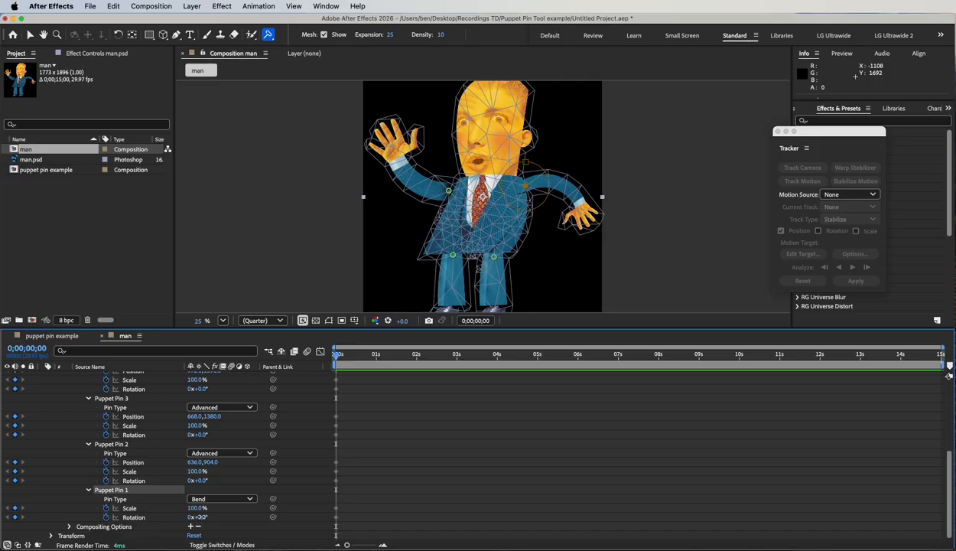
mouse_move(201, 517)
left_mouse_down()
mouse_move(219, 515)
mouse_move(178, 515)
mouse_move(226, 516)
mouse_move(176, 514)
mouse_move(226, 513)
mouse_move(187, 515)
left_mouse_up()
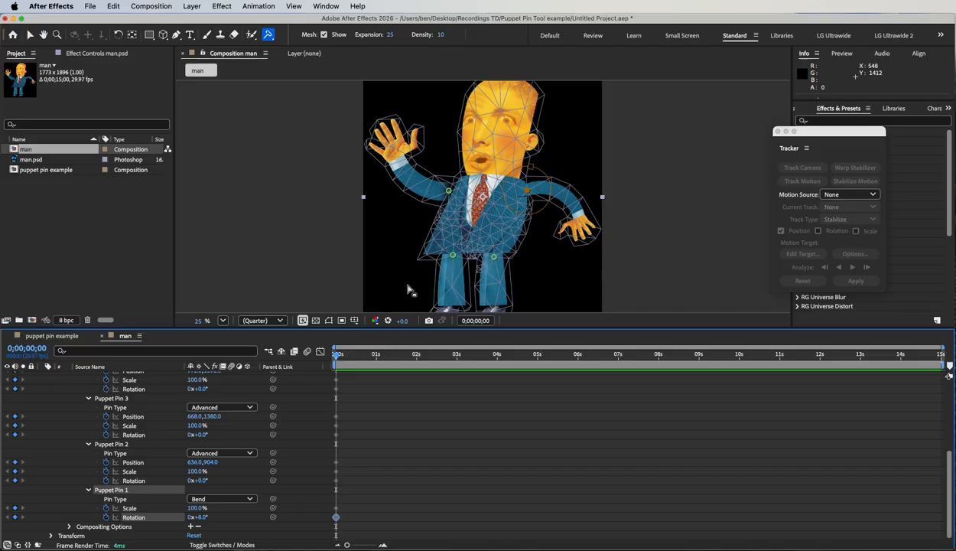
Step: Experiment with the scale, rotation and position of the Puppet Advanced pin on the raised arm's shoulder
scroll(62, 476, "up", 2)
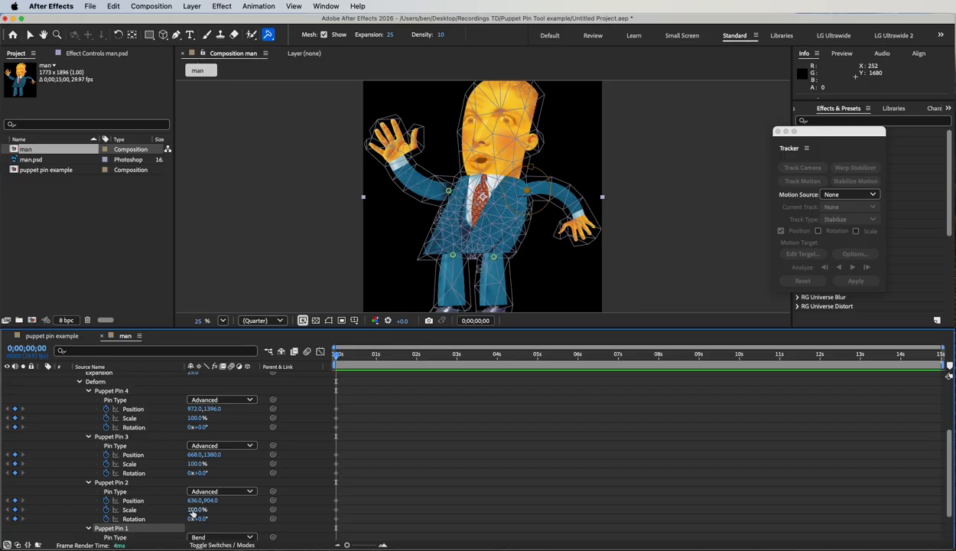
mouse_move(193, 514)
left_mouse_down()
mouse_move(222, 511)
mouse_move(180, 505)
mouse_move(216, 512)
mouse_move(180, 518)
mouse_move(214, 518)
mouse_move(195, 518)
left_mouse_up()
key("super+z")
scroll(155, 499, "up", 3)
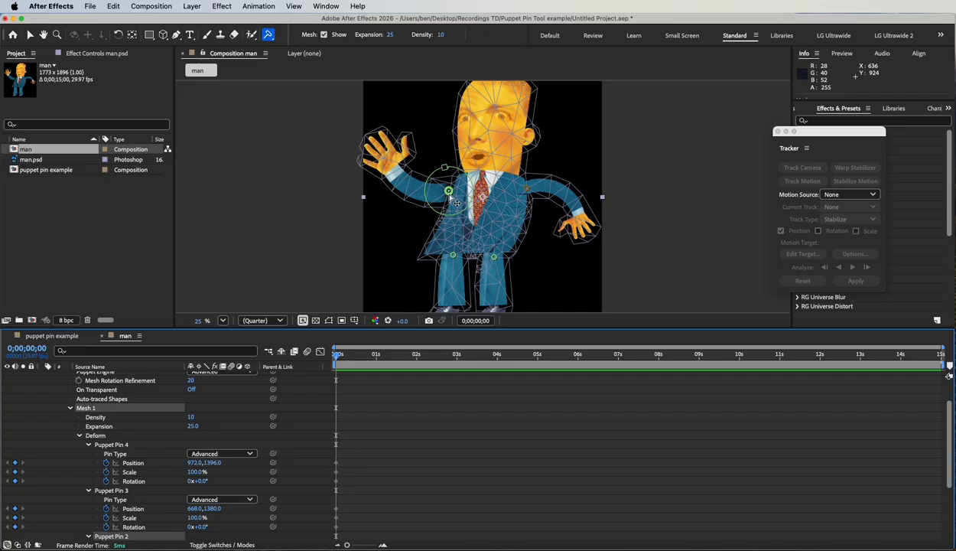
mouse_move(457, 199)
left_mouse_down()
mouse_move(438, 183)
mouse_move(446, 193)
left_mouse_up()
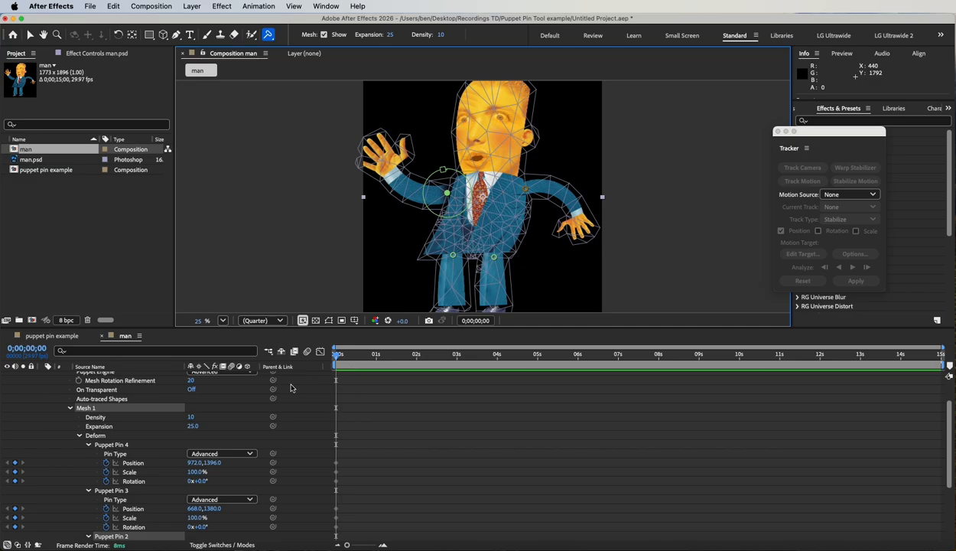
Step: Review the puppet pin tool variants, then delete the man composition from the project
left_click(268, 34)
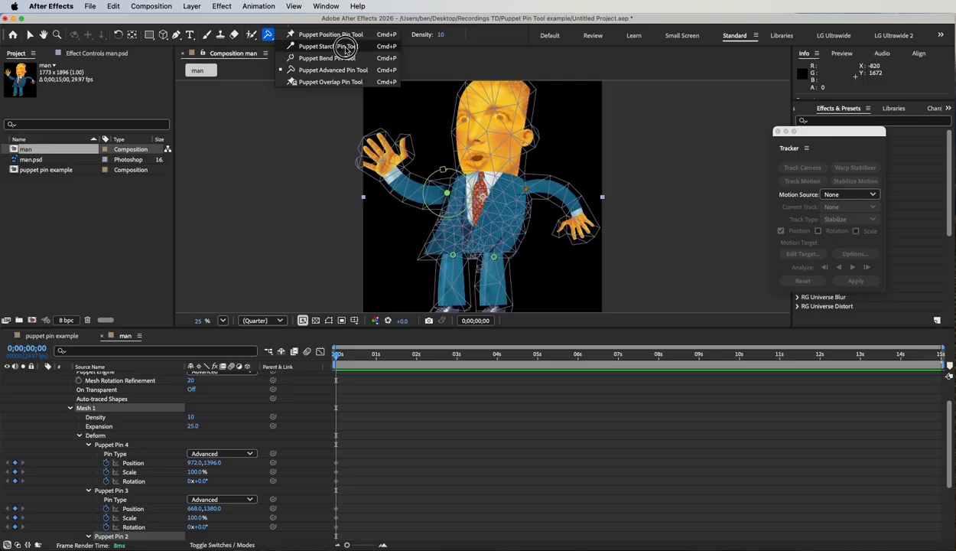
left_click(81, 225)
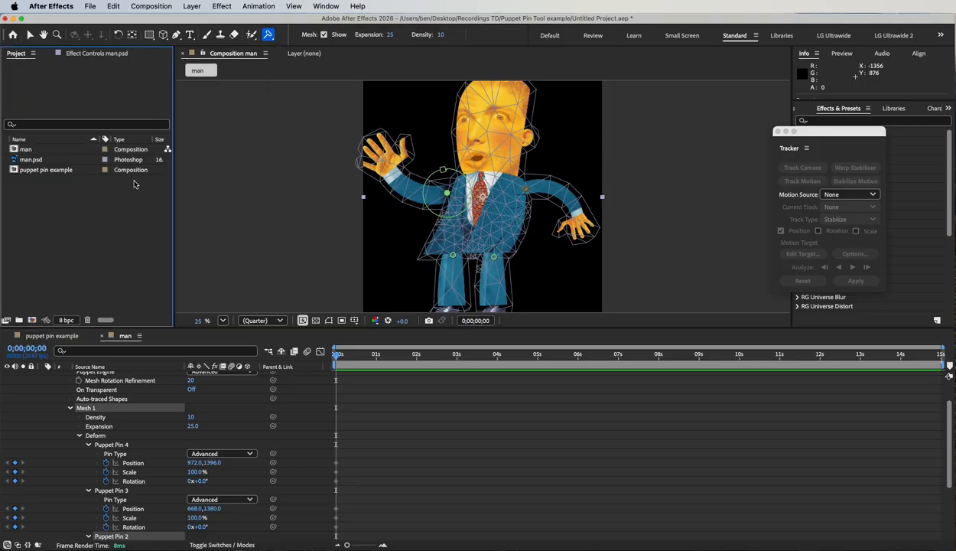
left_click(25, 152)
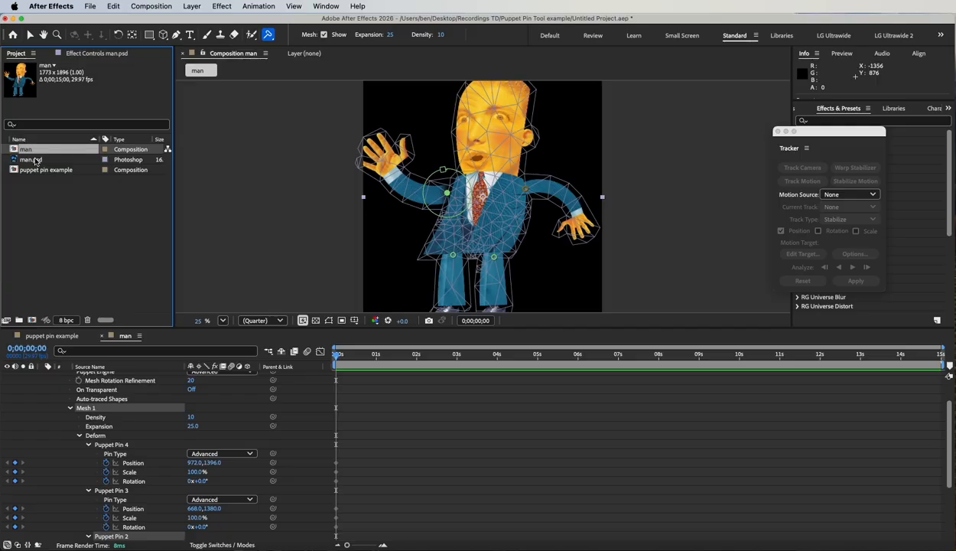
key("Delete")
left_click(557, 320)
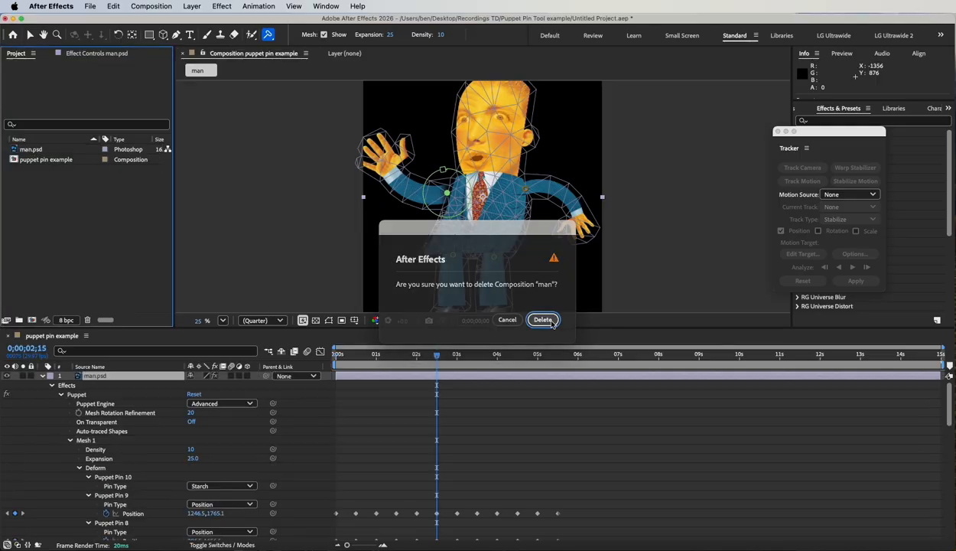
Step: Keyframe man.psd's Position at the start of puppet pin example, placing it beyond the frame's right edge at about 1580, 402
left_click(41, 376)
left_click_drag(437, 356, 337, 358)
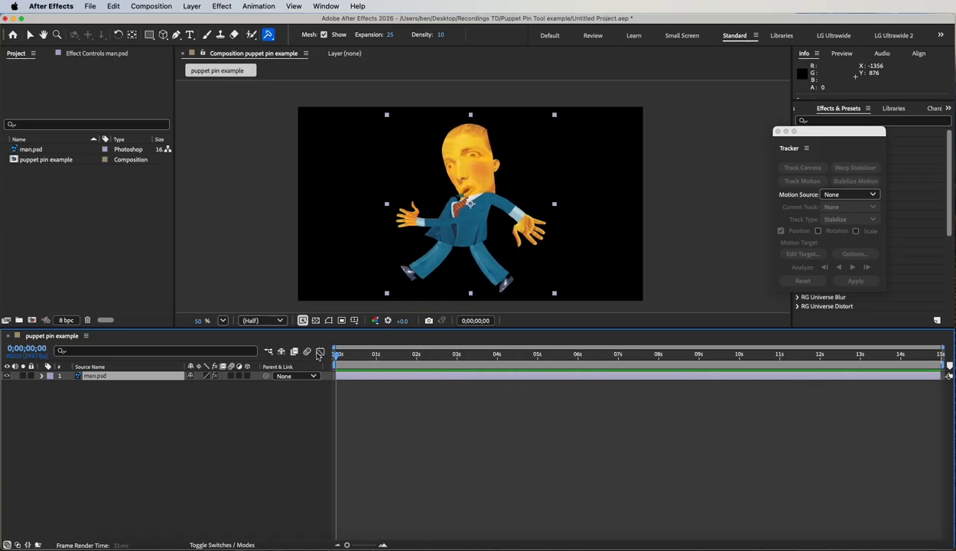
left_click(93, 380)
key("p")
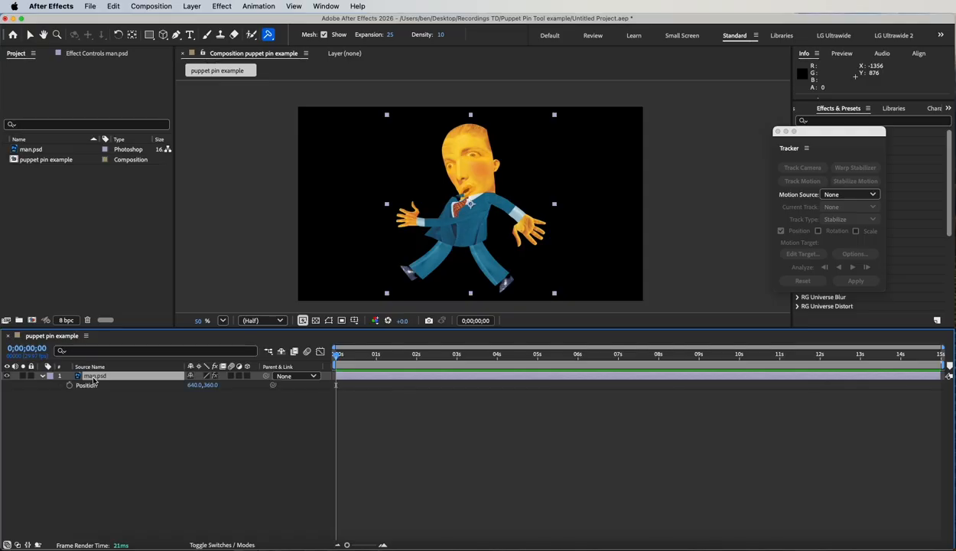
left_click(70, 386)
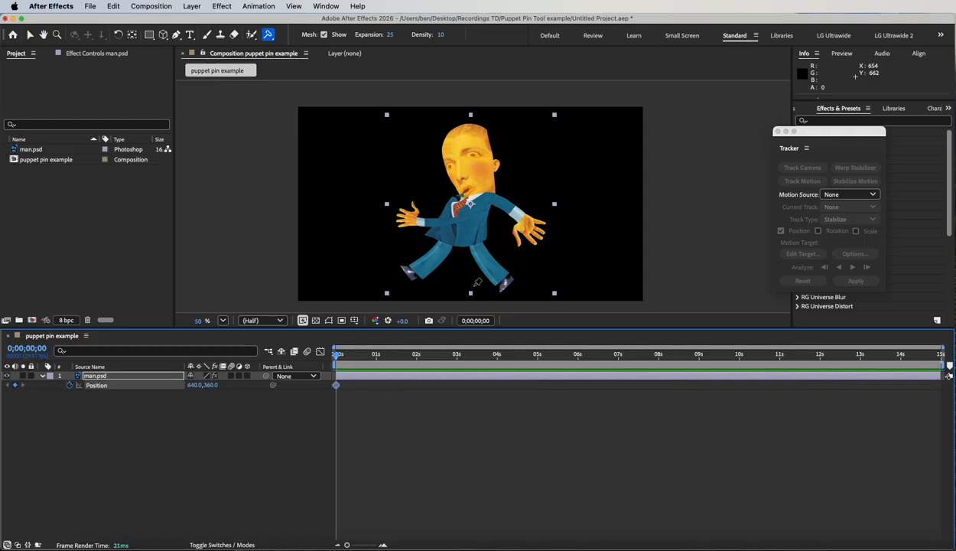
left_click(31, 34)
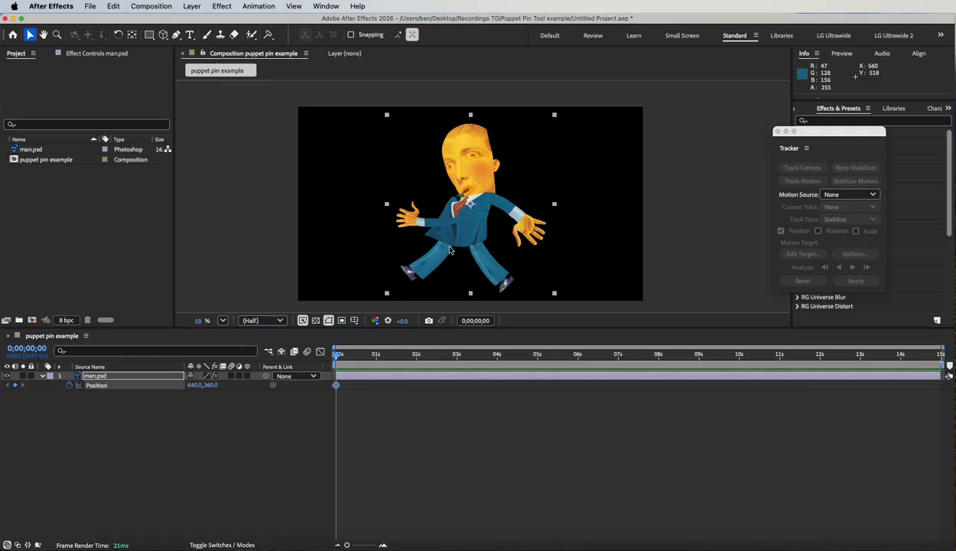
left_click_drag(457, 248, 710, 259)
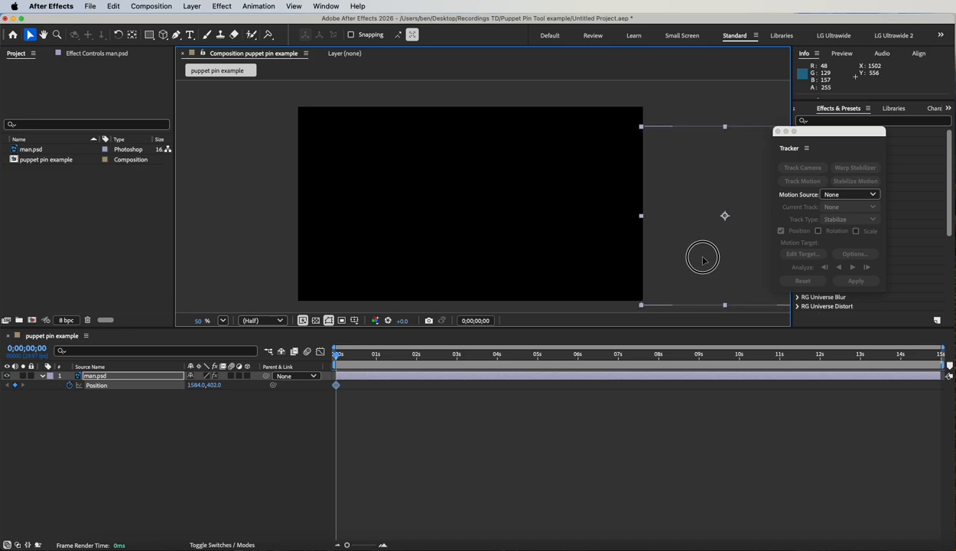
Step: At 0;00;03;29, move man.psd beyond the frame's left edge to -272, 402 and preview the walk across the screen
left_click_drag(378, 356, 496, 356)
left_click_drag(734, 288, 236, 274)
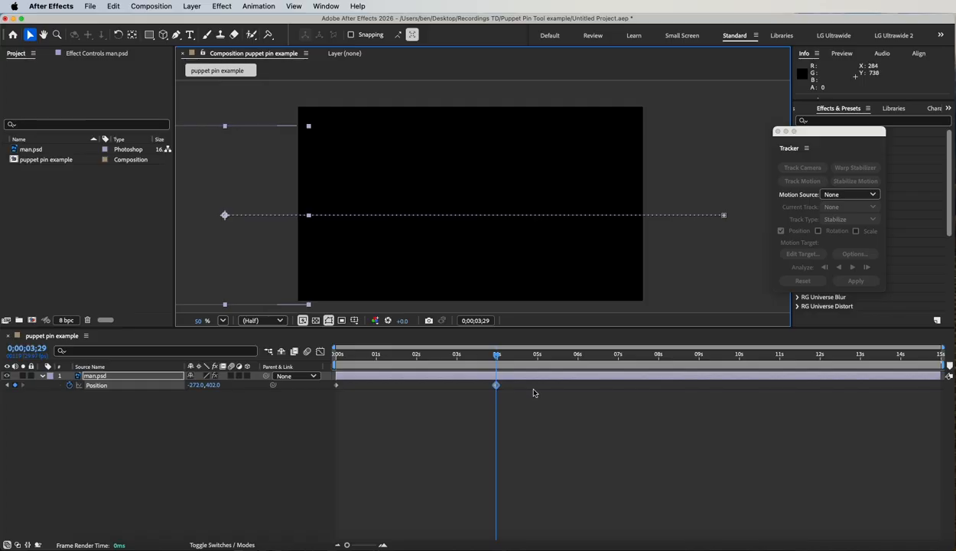
key("Home")
key("space")
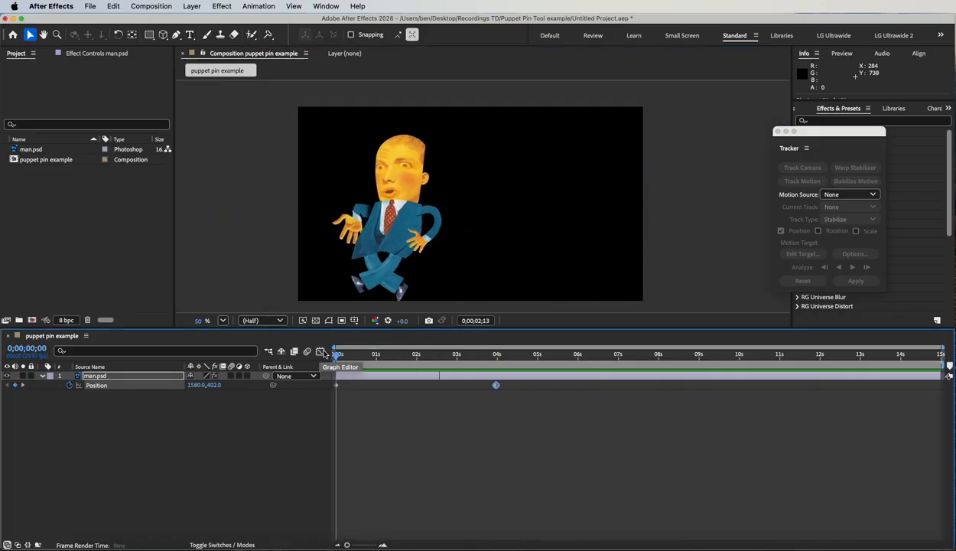
key("space")
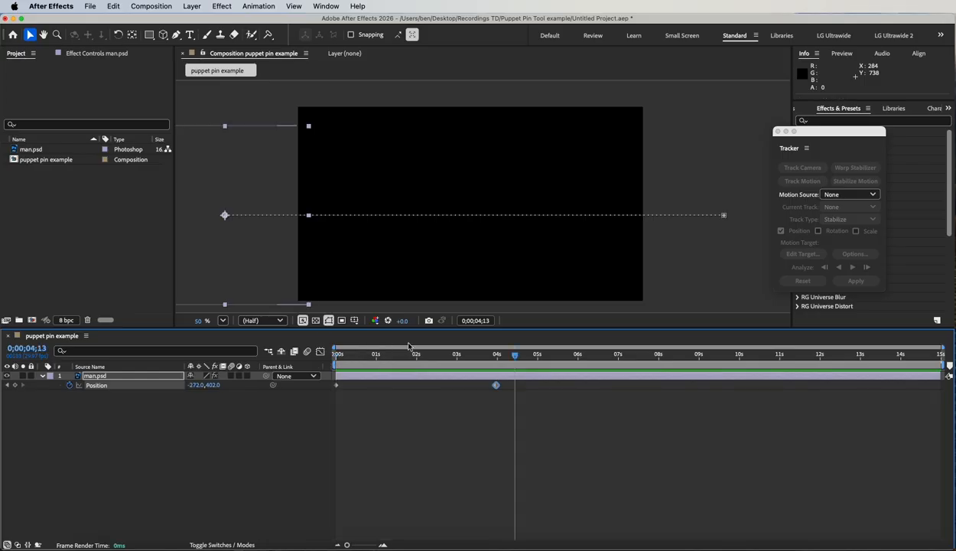
Step: At 0;00;03;29, add a text layer reading "Hi" near the centre of the composition
mouse_move(502, 352)
left_mouse_down()
mouse_move(321, 352)
mouse_move(454, 347)
mouse_move(496, 355)
left_mouse_up()
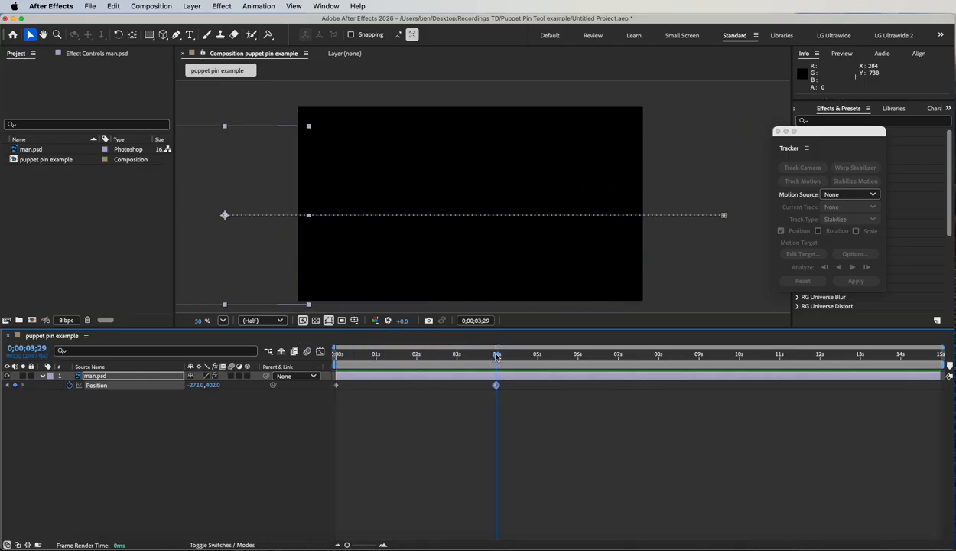
left_click(189, 35)
left_click(468, 239)
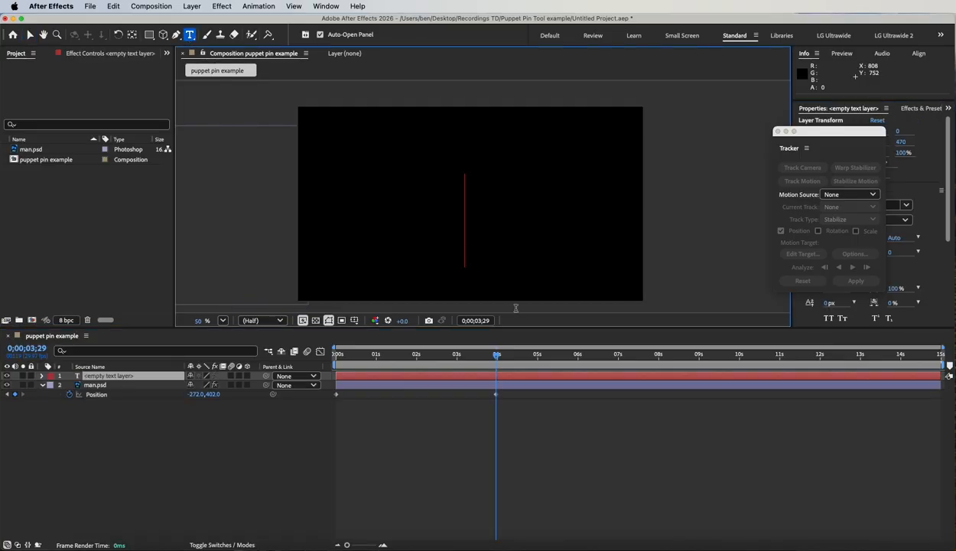
type("Hi")
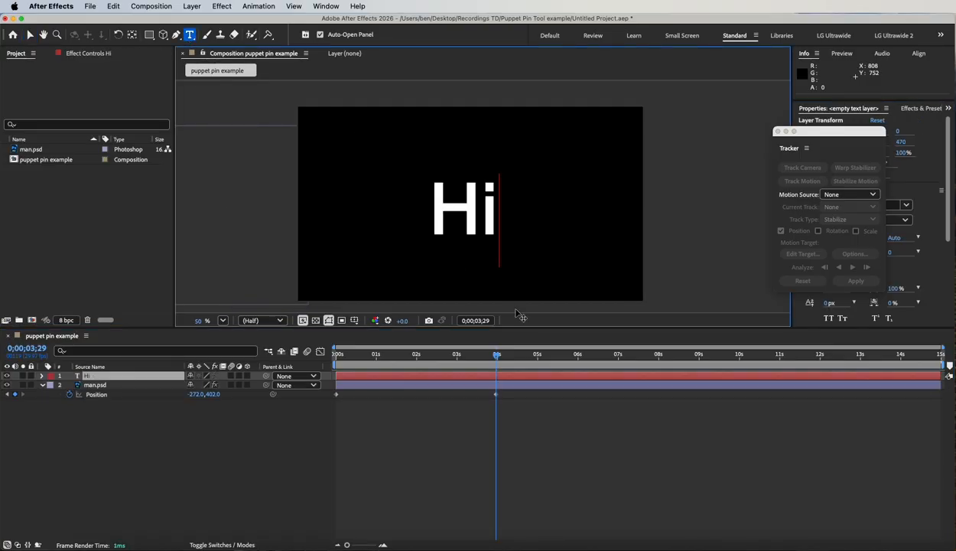
Step: Shift the Hi text to about 857, 563, delete its trailing stray characters and finish the text edit
scroll(505, 308, "up", 4)
scroll(366, 269, "down", 4)
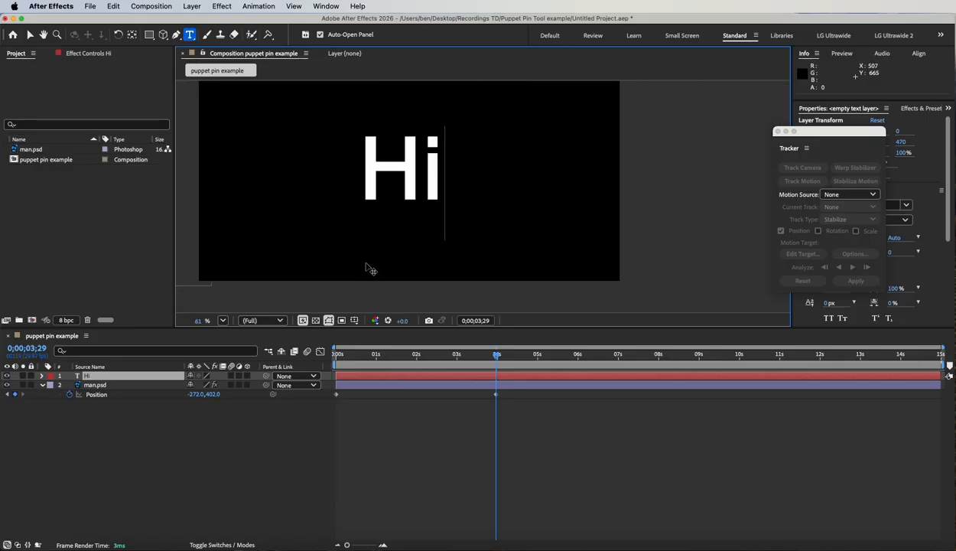
left_click_drag(508, 224, 576, 251)
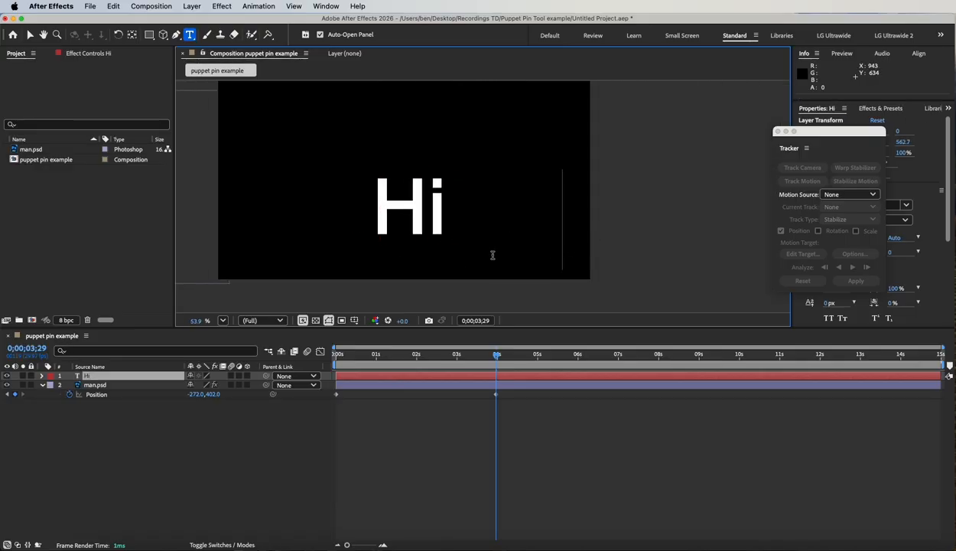
key("BackSpace")
key("BackSpace")
key("BackSpace")
key("BackSpace")
key("BackSpace")
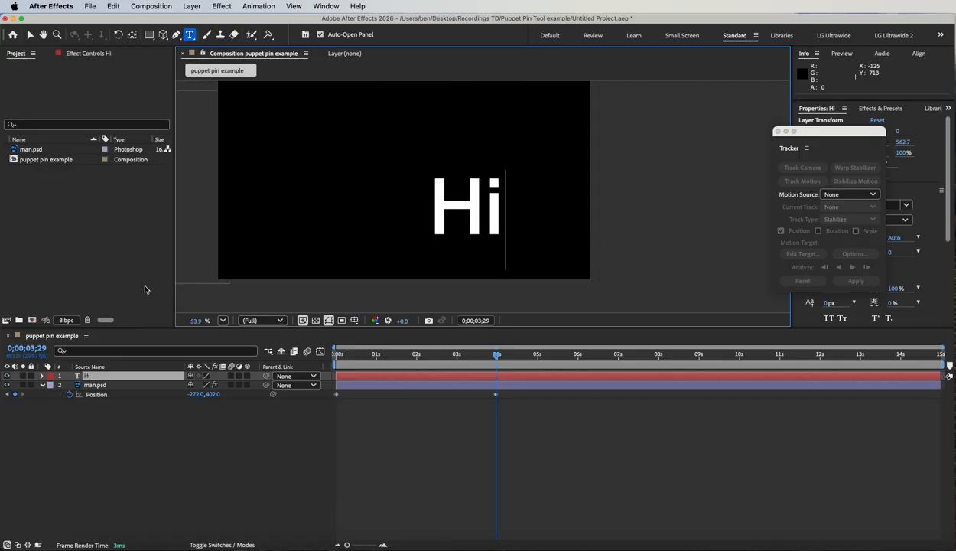
left_click(96, 376)
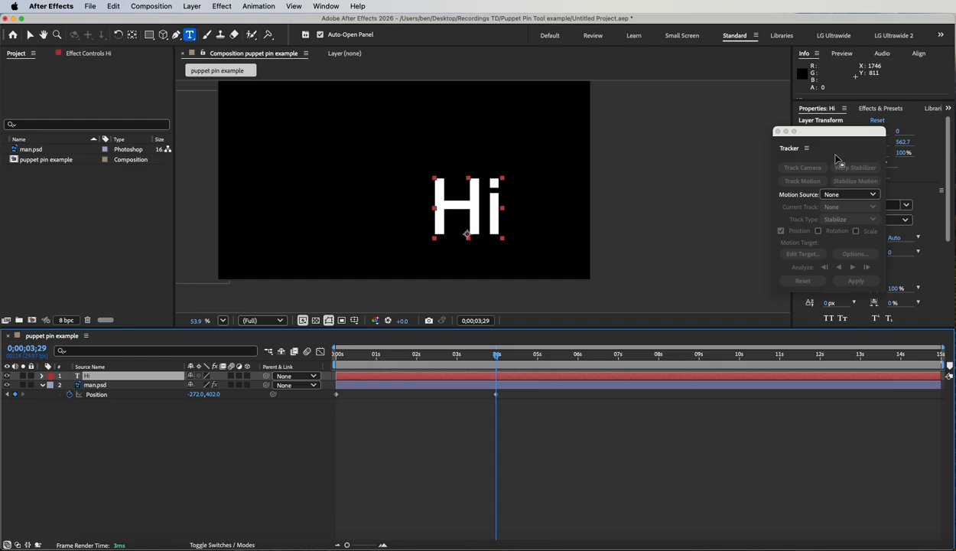
Step: Close the floating Tracker, then enlarge the Hi text to 677 px and move it to about 644, 559
left_click(778, 132)
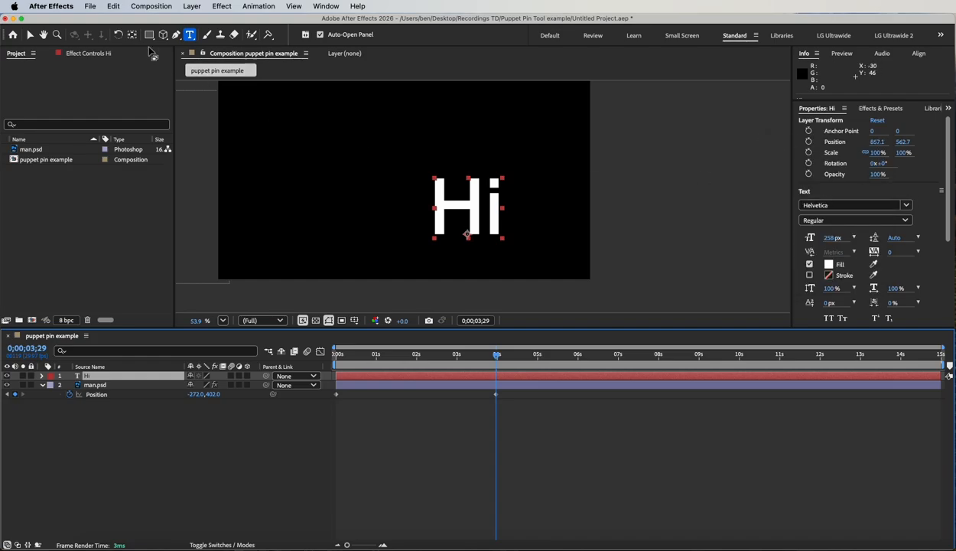
left_click(30, 36)
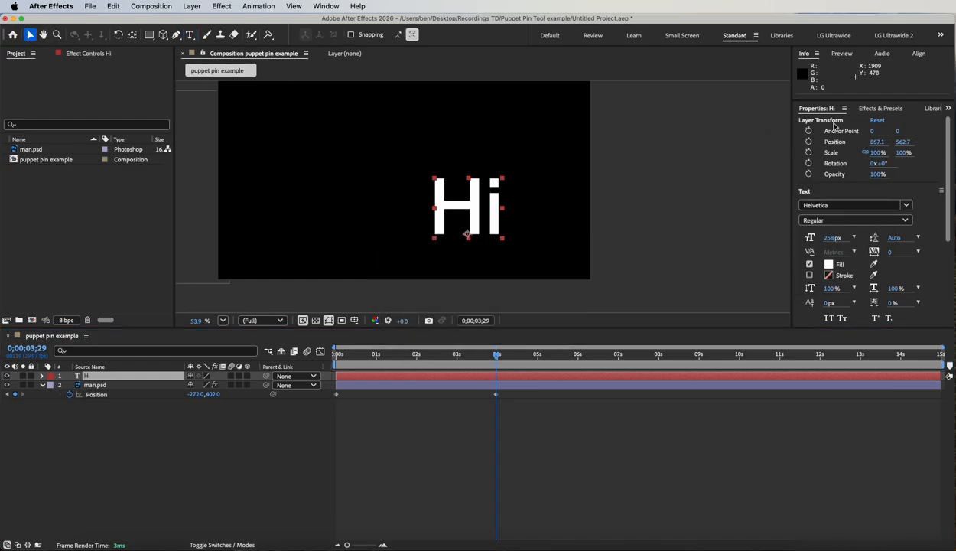
left_click_drag(828, 239, 949, 238)
left_click_drag(480, 215, 422, 218)
left_click_drag(826, 239, 898, 240)
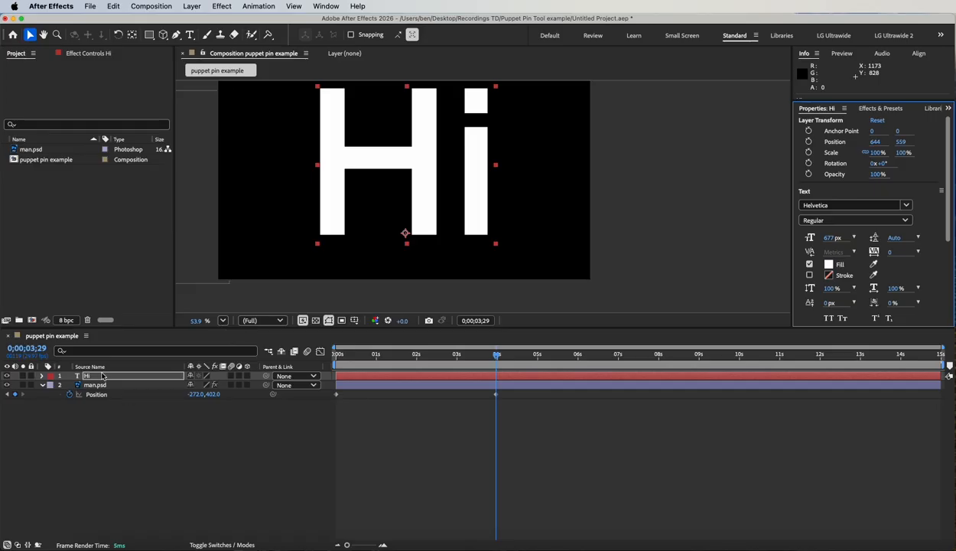
Step: Reset the Hi layer's Position to its default
key("p")
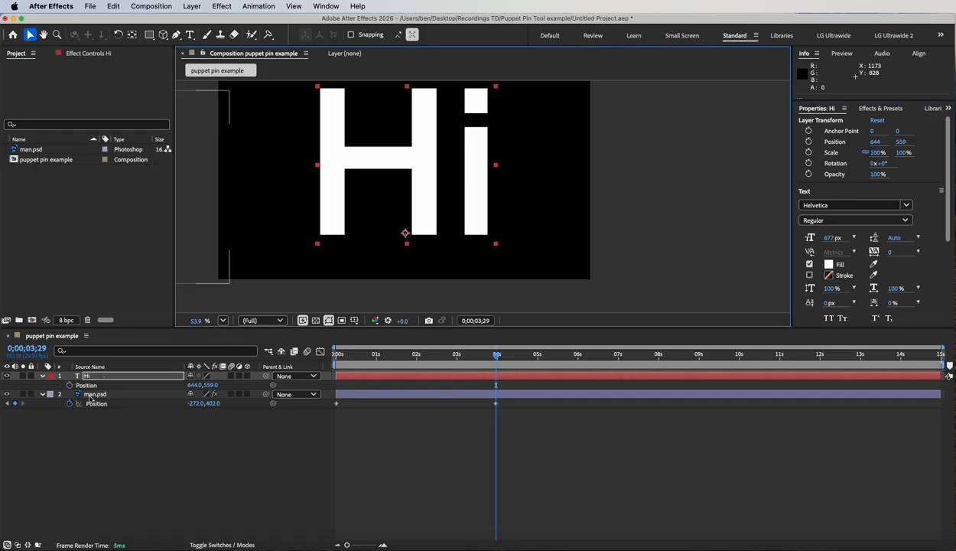
left_click(91, 386)
right_click(90, 386)
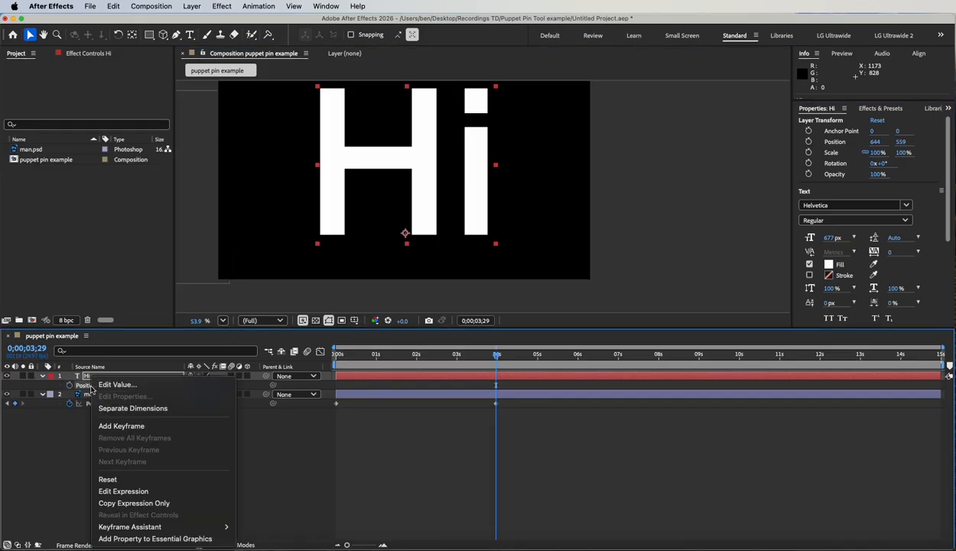
left_click(145, 479)
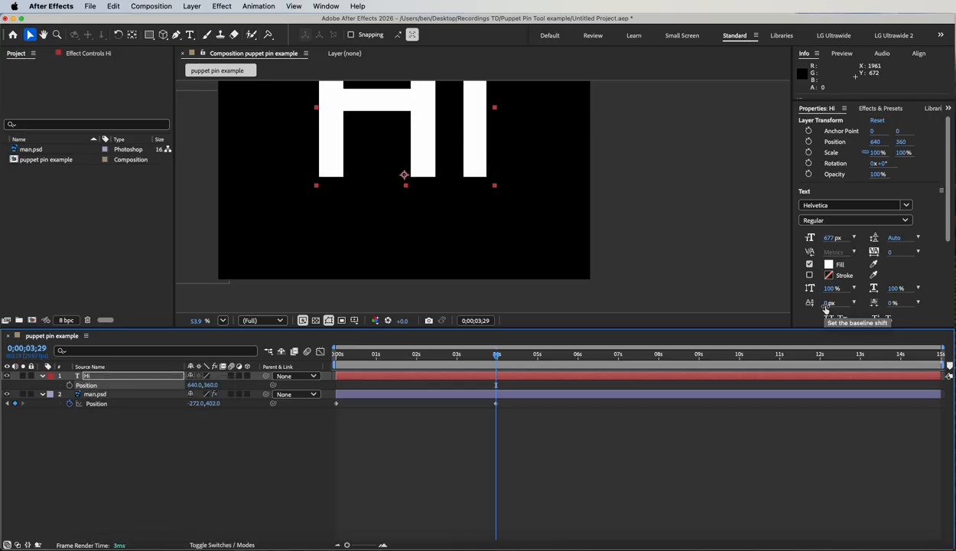
Step: Centre the Hi text vertically with a baseline shift of -216 px and a vertical scale of 95%
left_click_drag(826, 304, 712, 303)
key("space")
left_click_drag(681, 238, 726, 228)
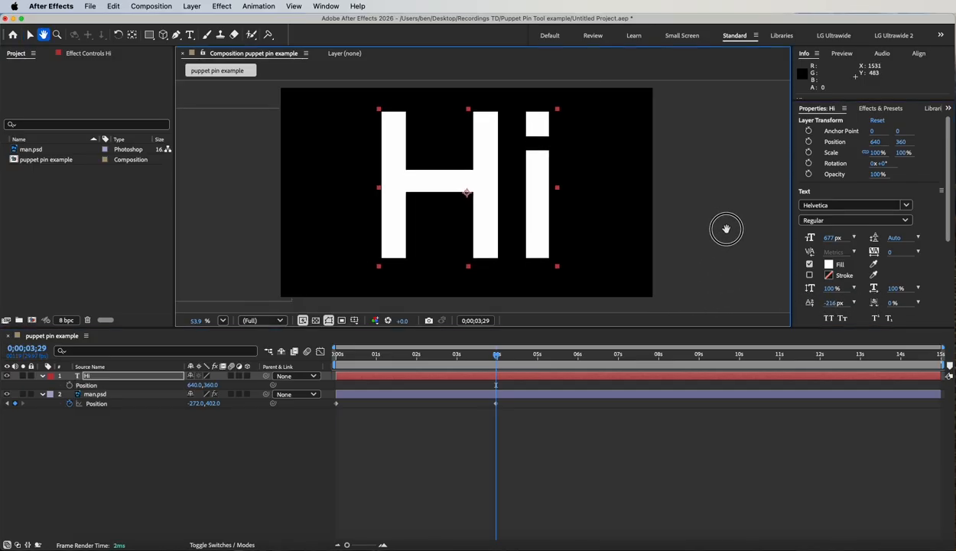
left_click_drag(831, 291, 826, 288)
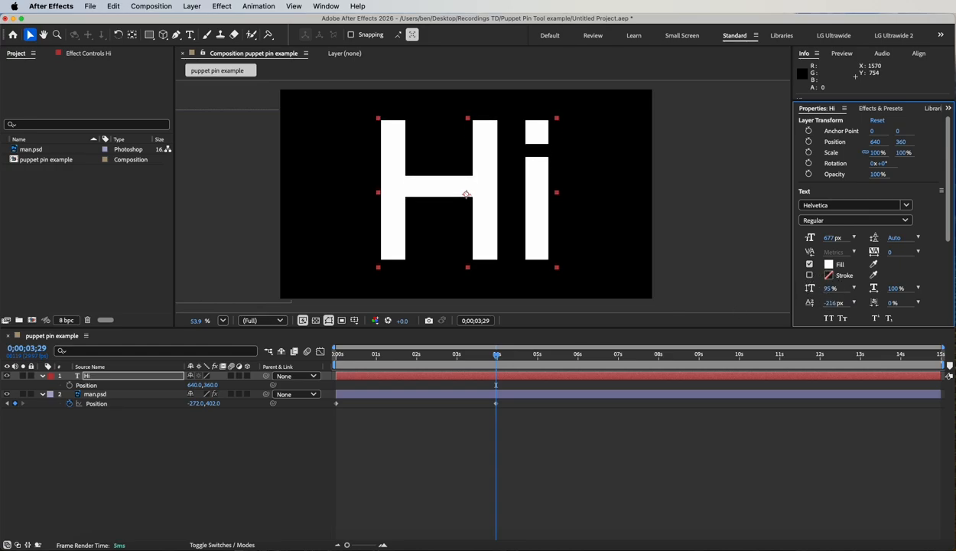
Step: Place Puppet Position pins at the four ends of the H's two vertical stems at 0;00;03;29
mouse_move(498, 348)
left_mouse_down()
mouse_move(341, 343)
mouse_move(498, 350)
left_mouse_up()
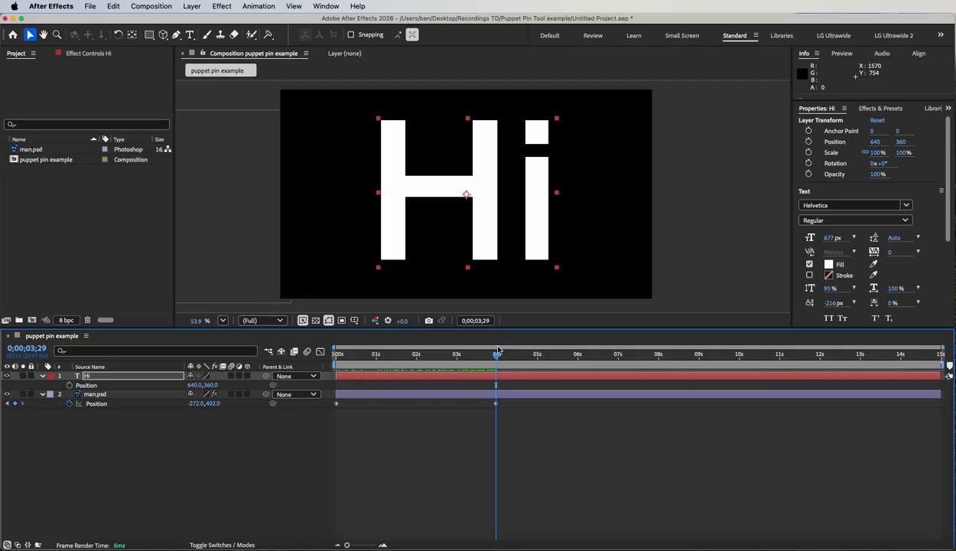
left_click_drag(269, 35, 309, 36)
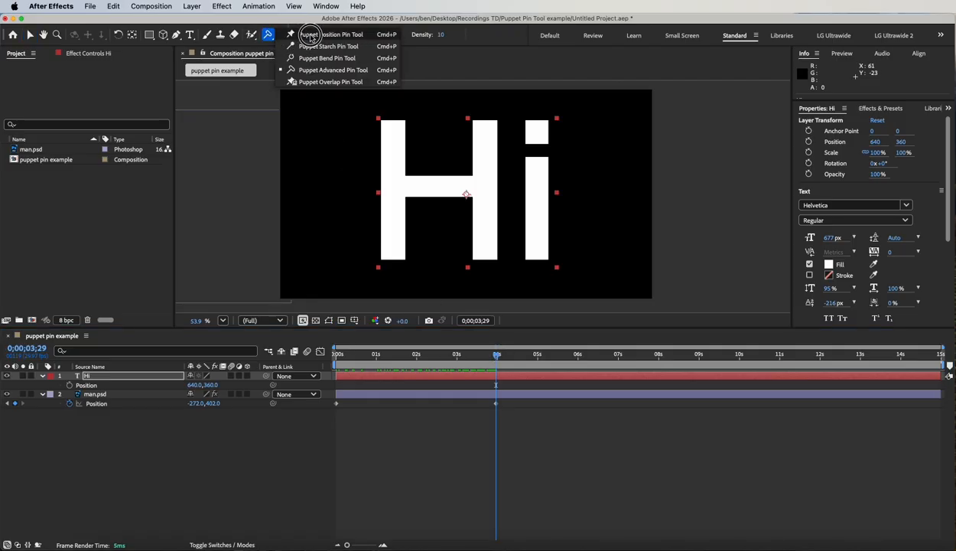
left_click_drag(310, 36, 310, 36)
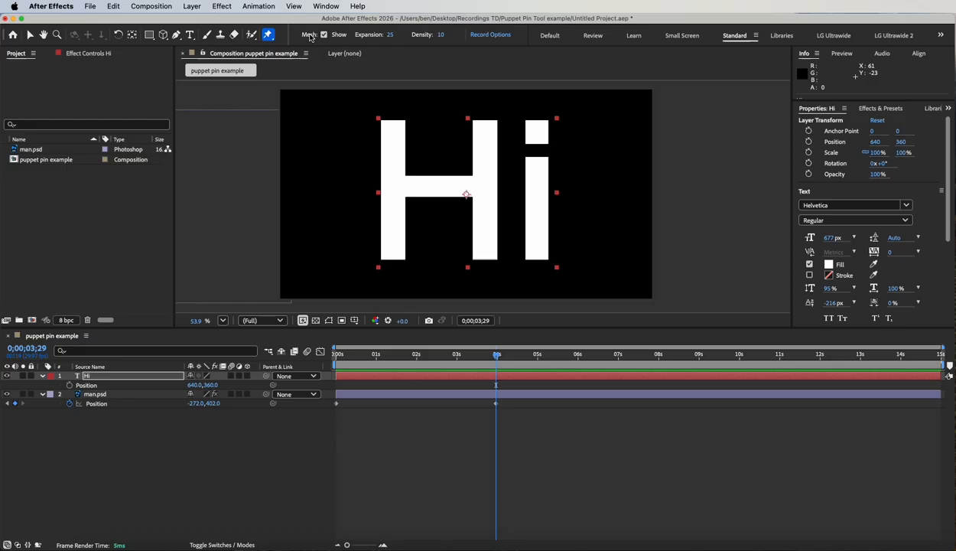
left_click(393, 130)
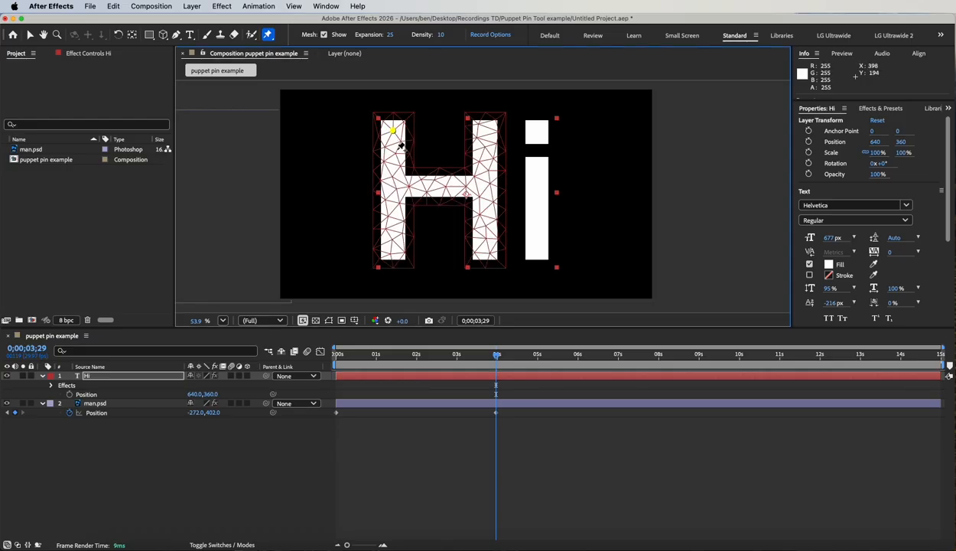
left_click(393, 244)
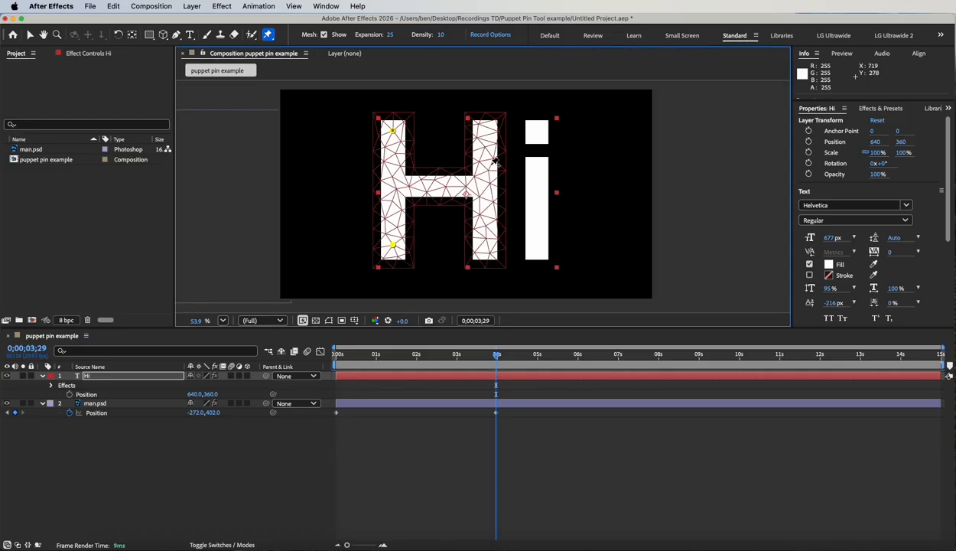
left_click(483, 130)
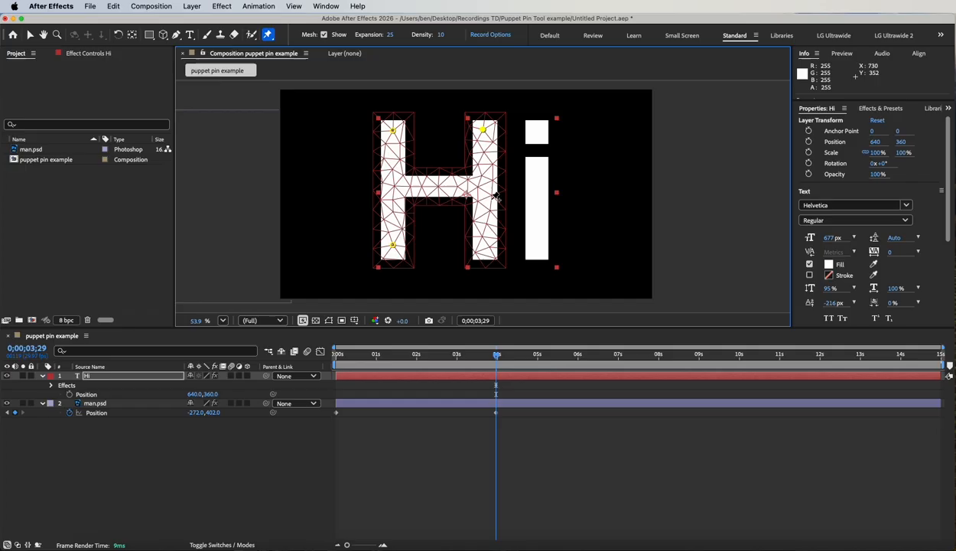
left_click(487, 246)
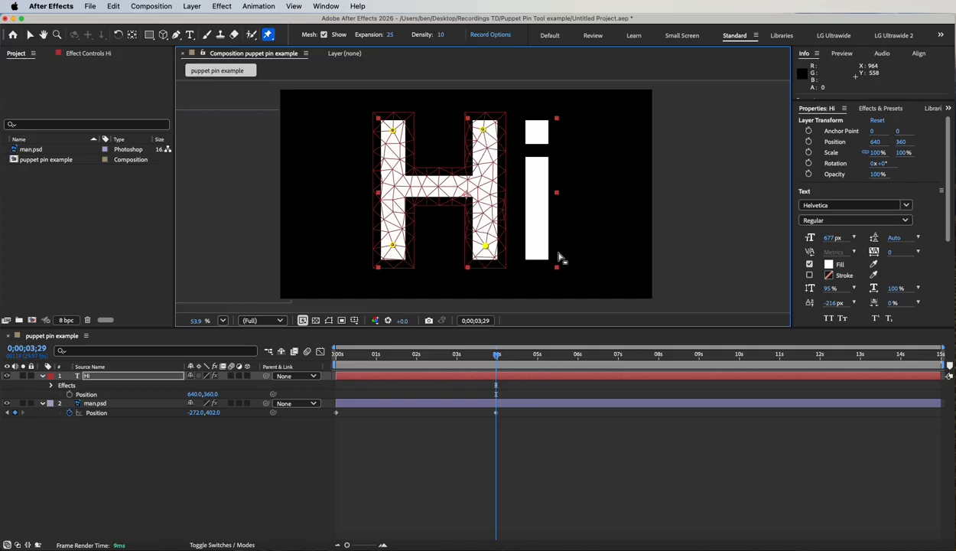
Step: Add Puppet Position pins at the bottom and top of the i's stem and one on its dot
left_click(539, 247)
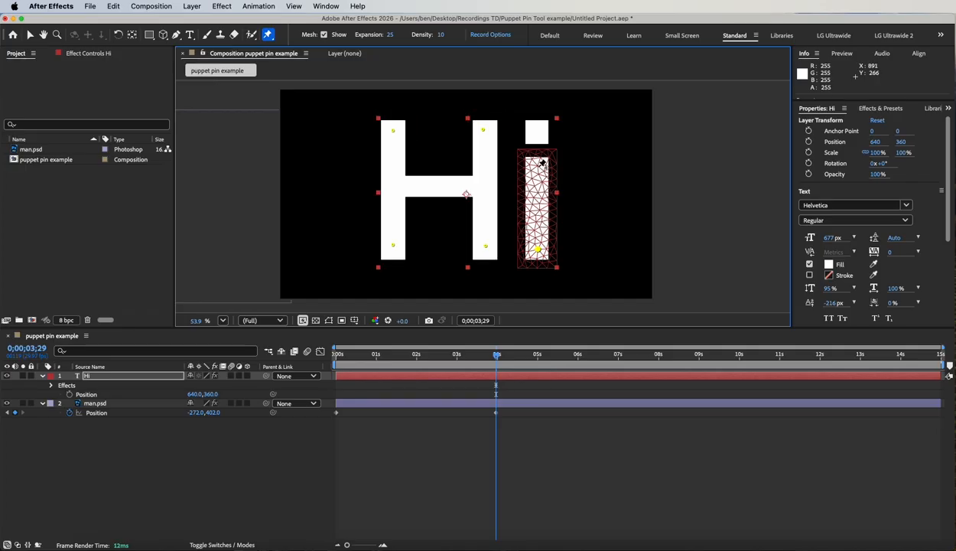
left_click(537, 166)
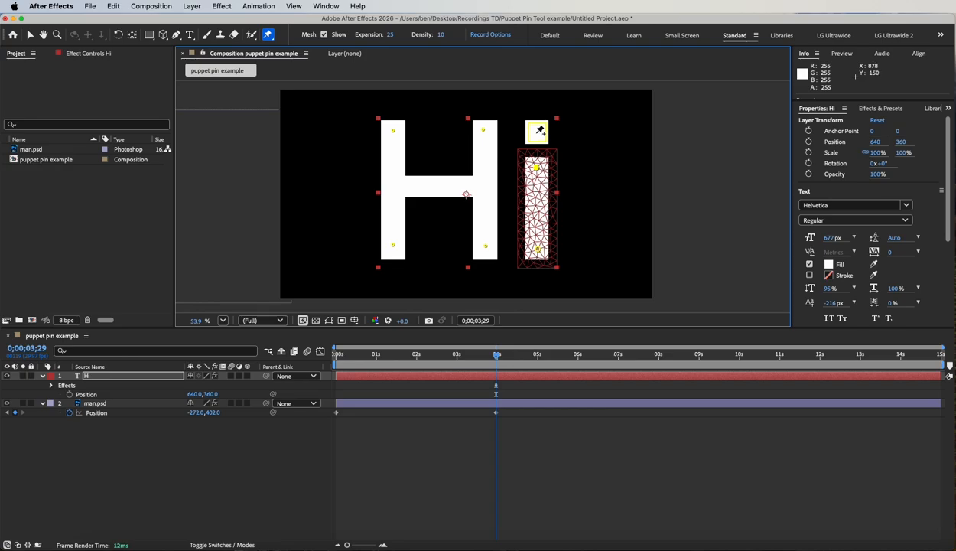
left_click(536, 132)
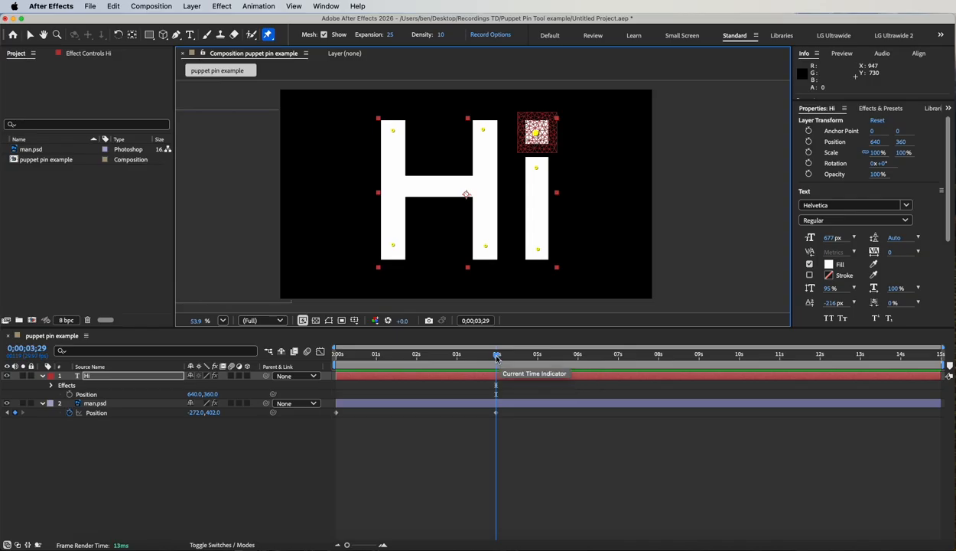
Step: At 0;00;05;00, shift the H's lower-left, upper-left and upper-right pins up and to the left
left_click_drag(497, 357, 539, 360)
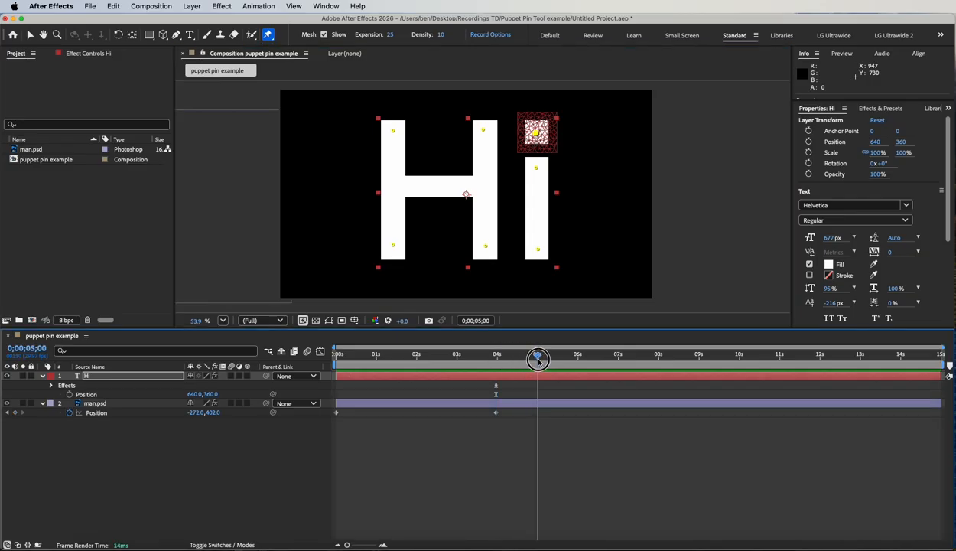
left_click_drag(393, 247, 349, 194)
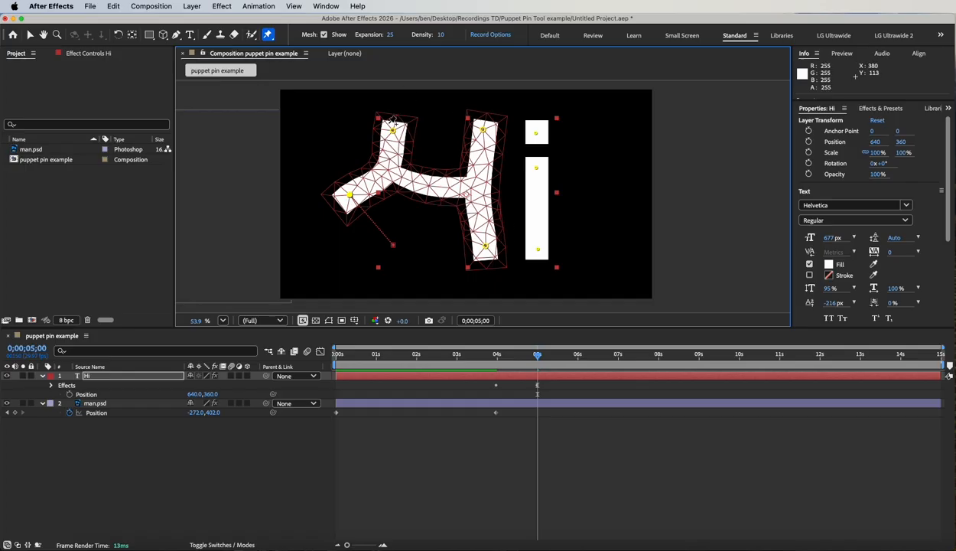
left_click_drag(396, 133, 363, 94)
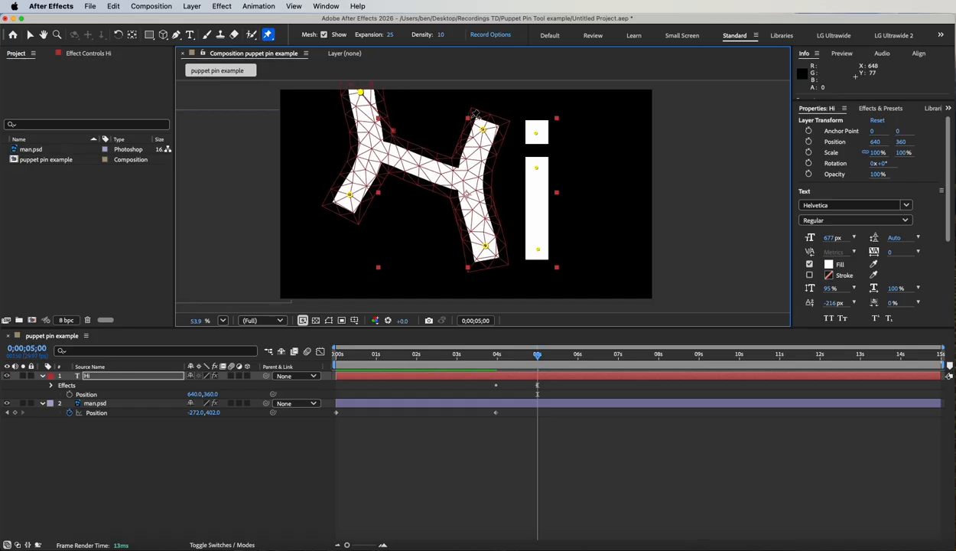
left_click_drag(490, 132, 438, 101)
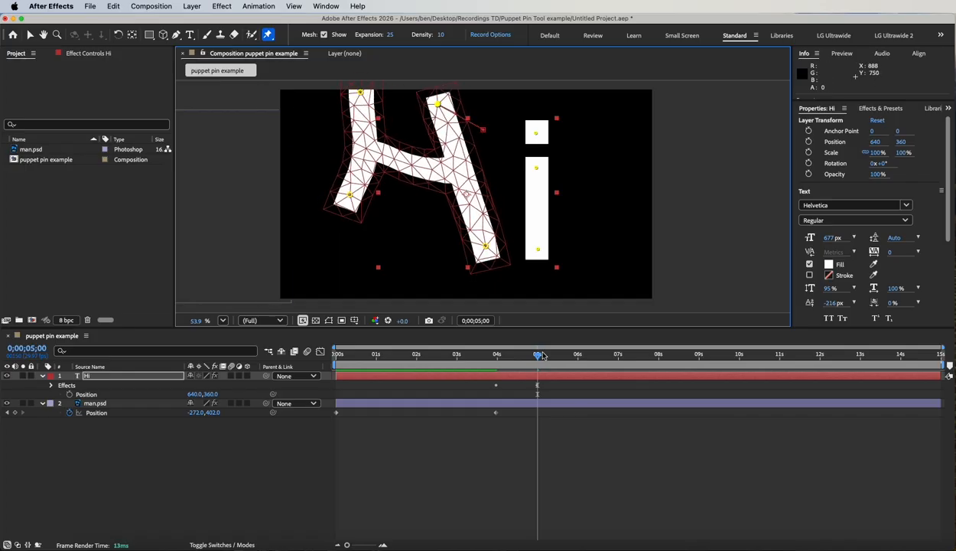
Step: At 0;00;06;00, pull the H's lower-right pin up-left, both left-stem pins down-left and the upper-right pin left
left_click_drag(537, 355, 578, 359)
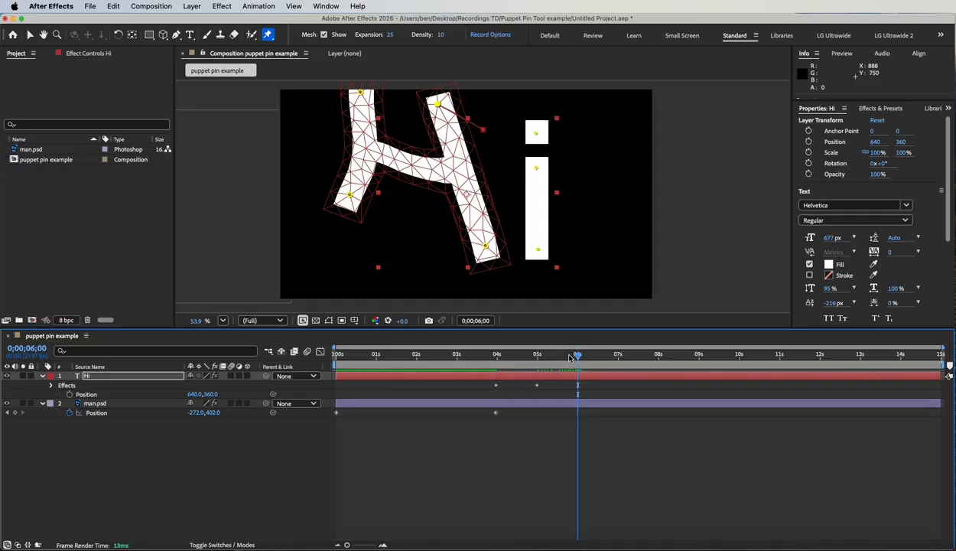
left_click_drag(485, 245, 427, 175)
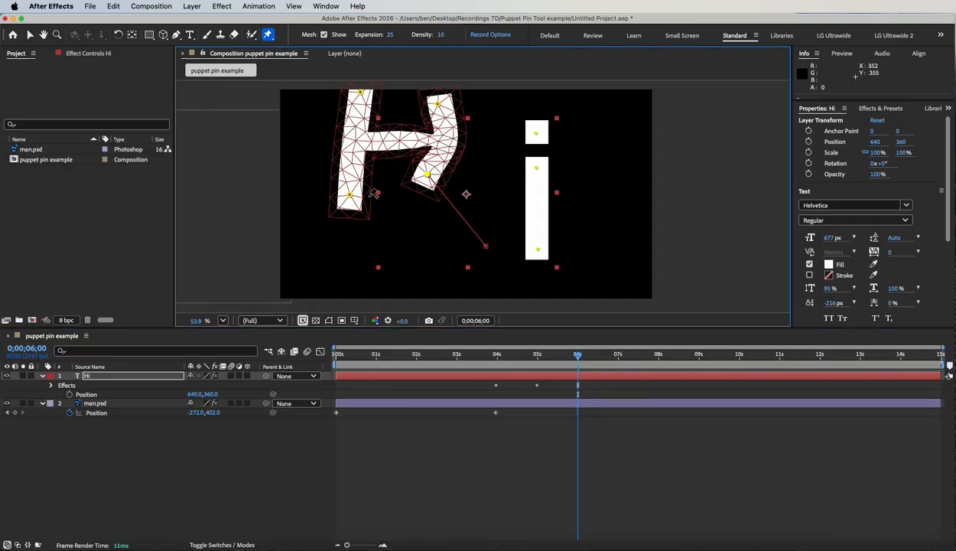
left_click_drag(357, 204, 307, 261)
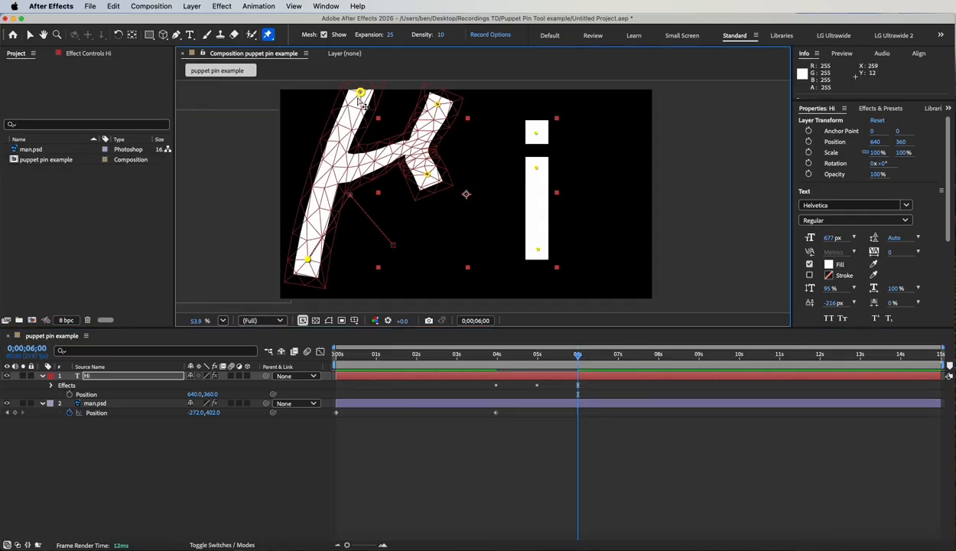
left_click_drag(360, 93, 321, 153)
left_click_drag(437, 104, 375, 121)
Step: At 0;00;07;00, swing the H's lower-right pin down-left, shift the upper-right pin left, and move both left-stem pins past the frame's left edge
left_click_drag(573, 357, 617, 356)
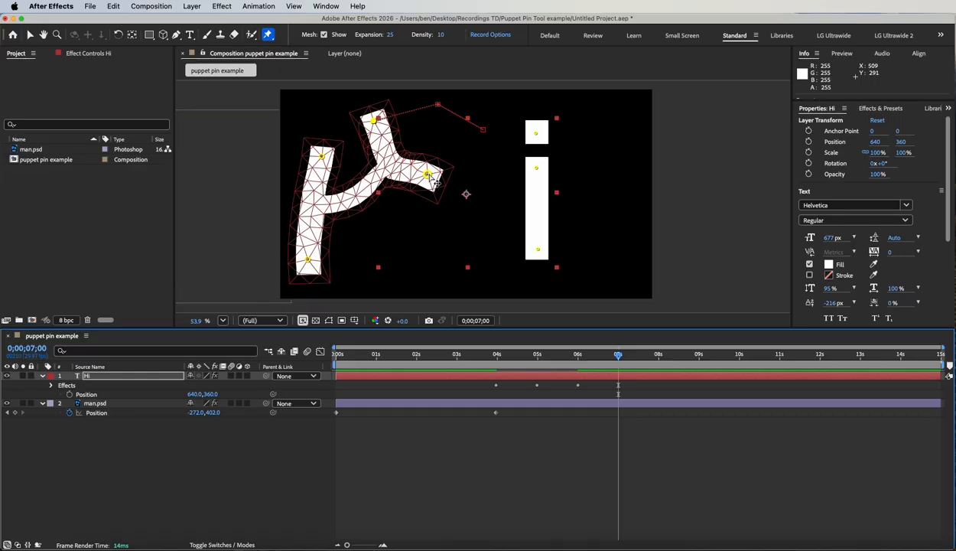
left_click_drag(427, 175, 376, 270)
left_click_drag(309, 260, 284, 198)
left_click_drag(323, 159, 265, 115)
left_click_drag(335, 106, 228, 106)
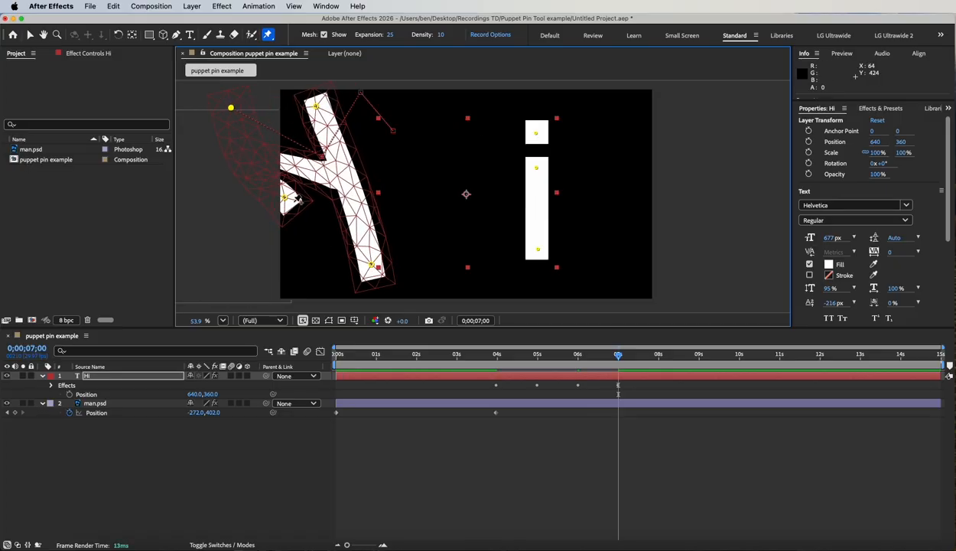
left_click_drag(286, 199, 273, 201)
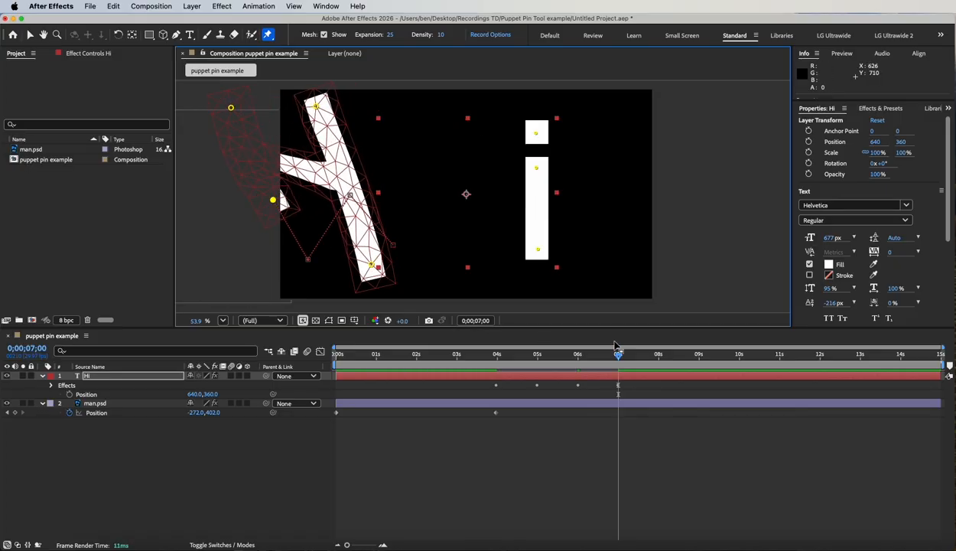
Step: At 0;00;08;00, raise the H's lower-right pin up-left and move its other three pins farther left outside the frame
left_click_drag(622, 362, 660, 367)
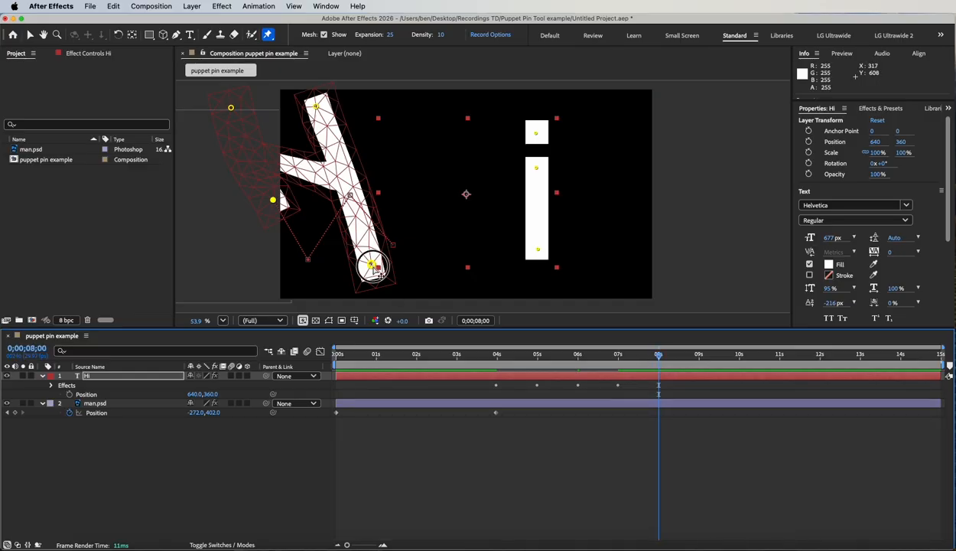
left_click_drag(372, 267, 340, 171)
left_click_drag(273, 201, 198, 251)
left_click_drag(232, 111, 180, 158)
left_click_drag(316, 107, 225, 106)
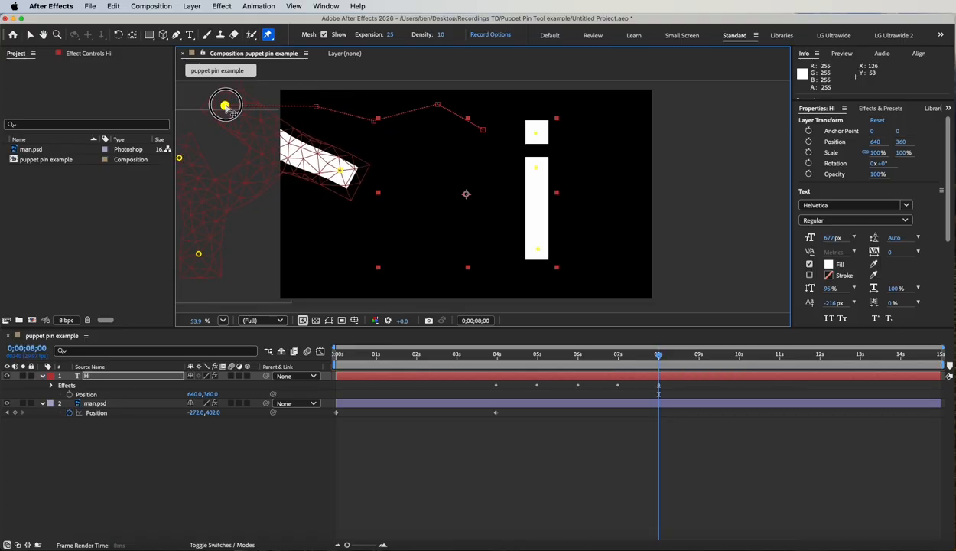
Step: At 0;00;09;00, move the H's lower-right pin out past the frame's left edge and shift both upper pins slightly up-left
left_click(698, 359)
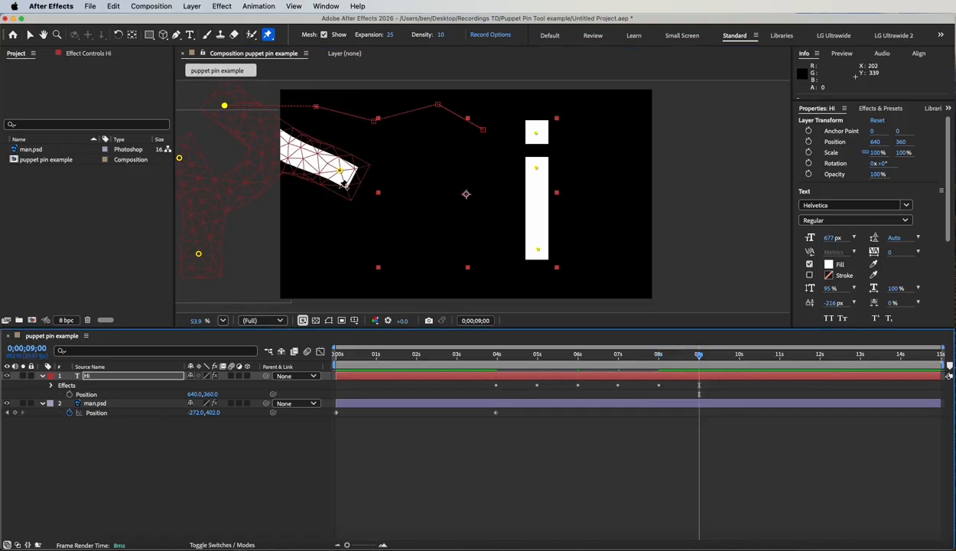
left_click_drag(347, 178, 259, 169)
left_click_drag(224, 105, 202, 96)
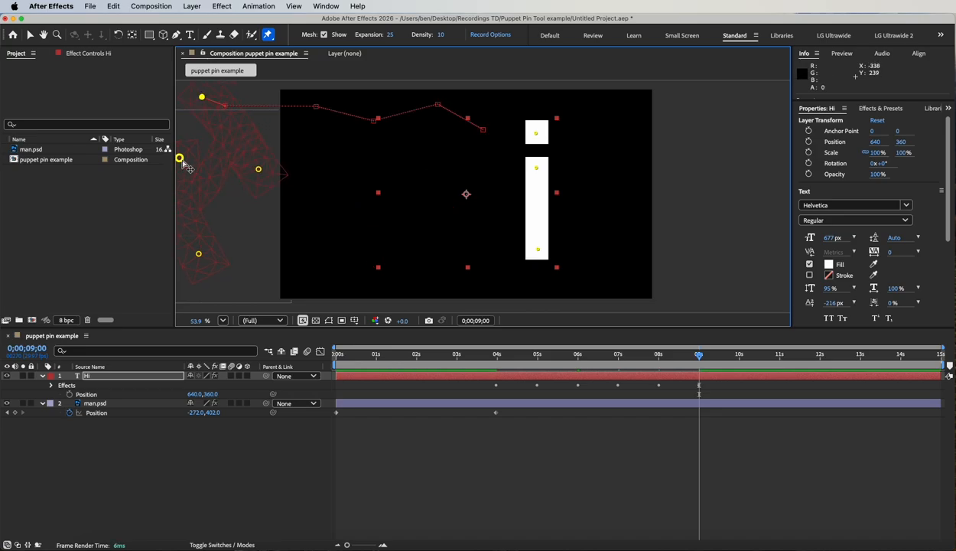
left_click_drag(184, 163, 163, 149)
Step: At 0;00;05;00, stretch the top pin of the i's stem toward the frame's upper-right corner
left_click_drag(702, 359, 504, 322)
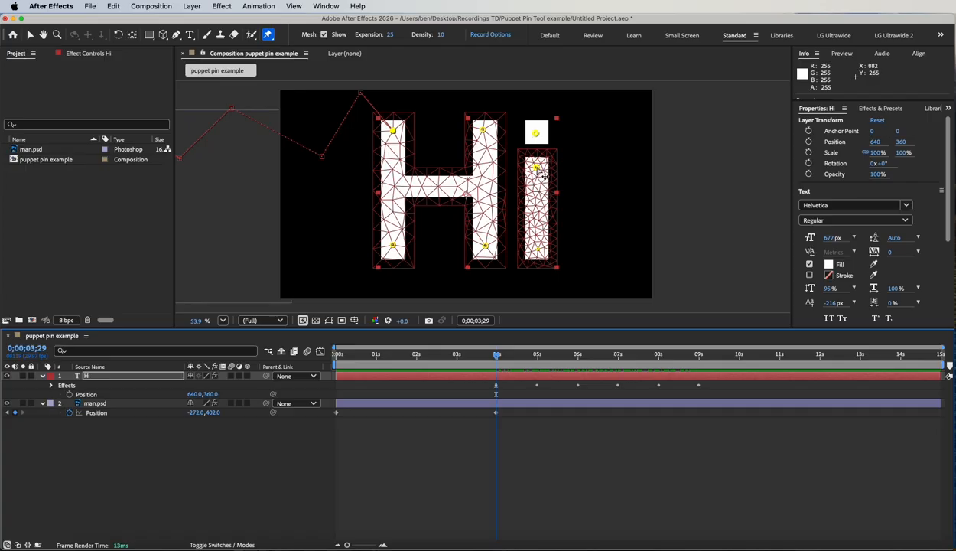
left_click(538, 354)
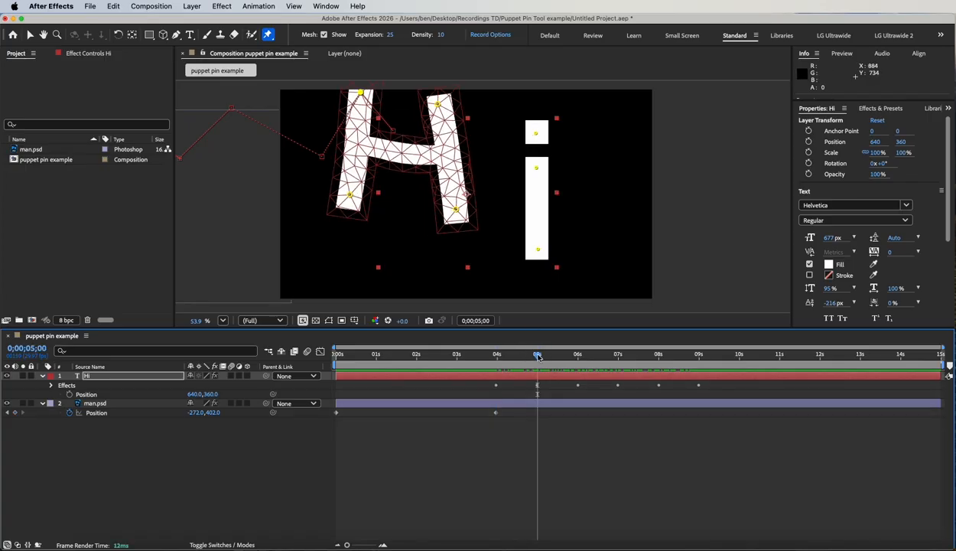
left_click_drag(544, 177, 635, 113)
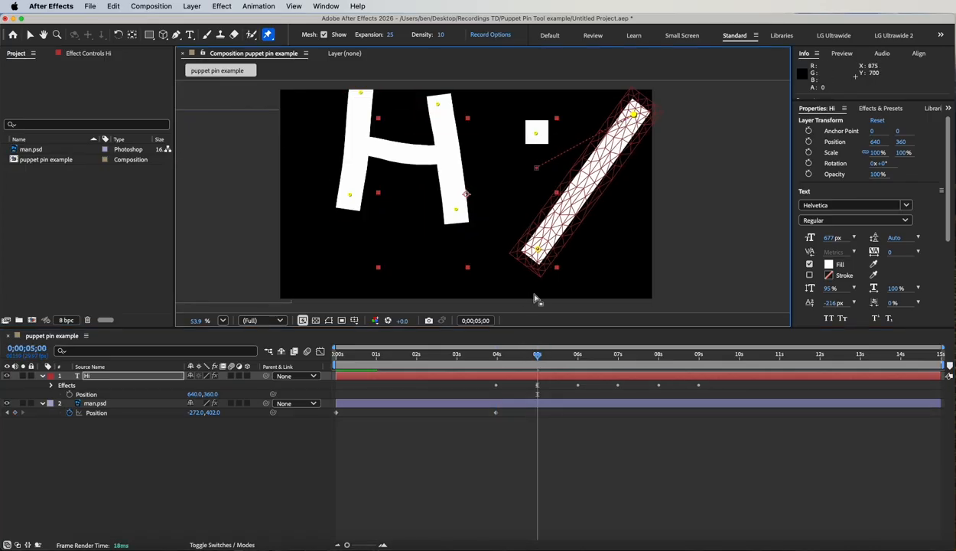
Step: At 0;00;06;00, pull the i stem's bottom pin up-right and its top pin past the frame's right edge
left_click(578, 355)
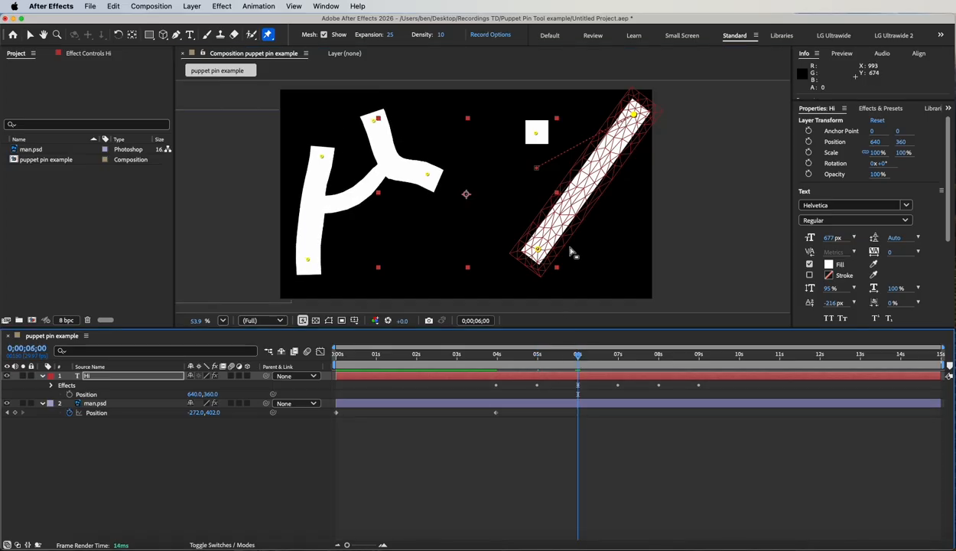
left_click_drag(540, 255, 596, 153)
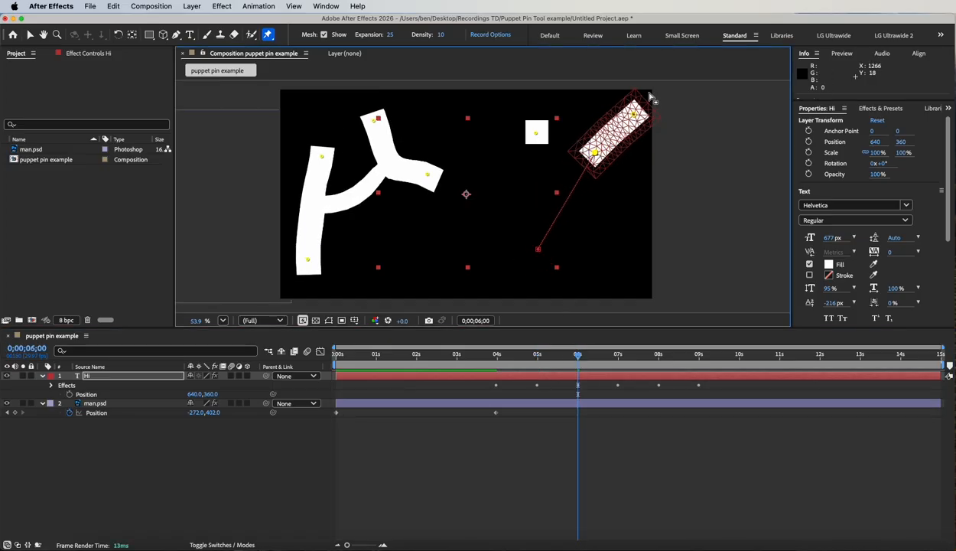
left_click_drag(635, 113, 675, 99)
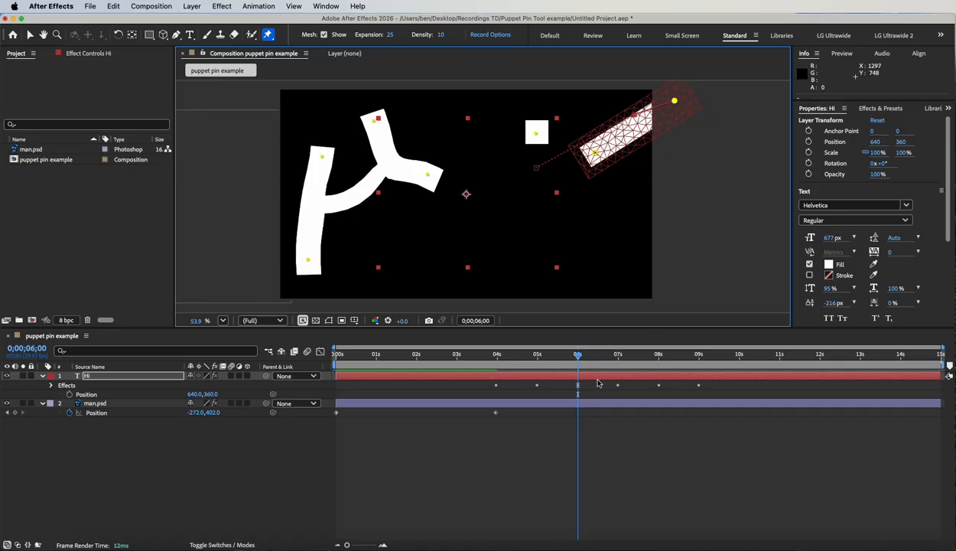
Step: At 0;00;07;00, move the i stem's bottom pin and top pin completely outside the frame's right edge
left_click(619, 356)
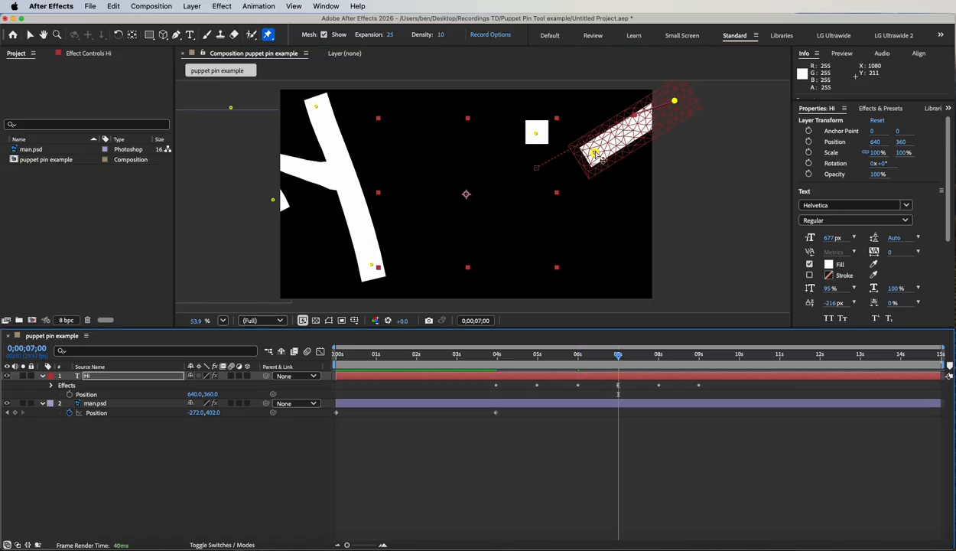
left_click_drag(602, 158, 699, 188)
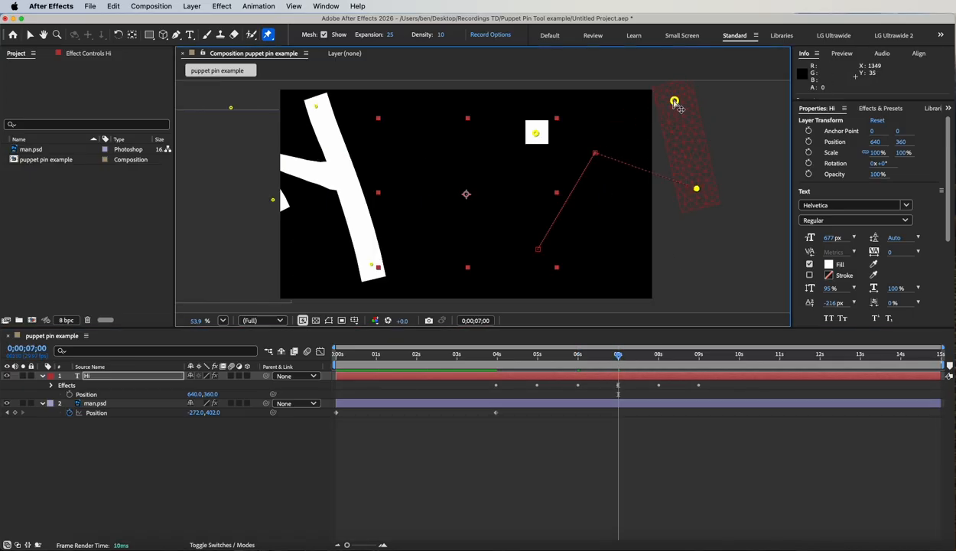
left_click_drag(674, 102, 737, 93)
Step: Preview the letter animation from 0;00;03;29, return to 0;00;03;28 and expose the empty area above the frame with the Puppet Pin tool active
left_click_drag(622, 359, 496, 359)
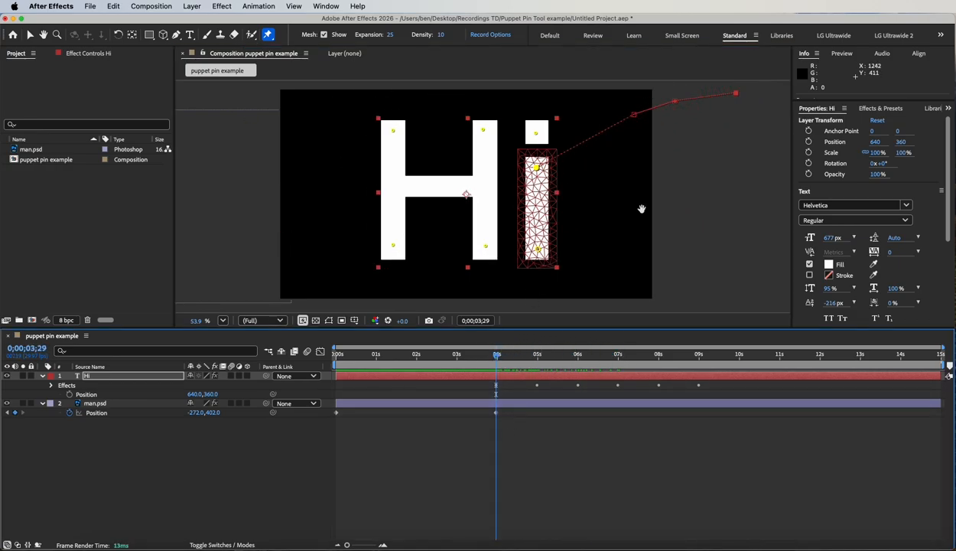
key("space")
left_click_drag(516, 358, 496, 354)
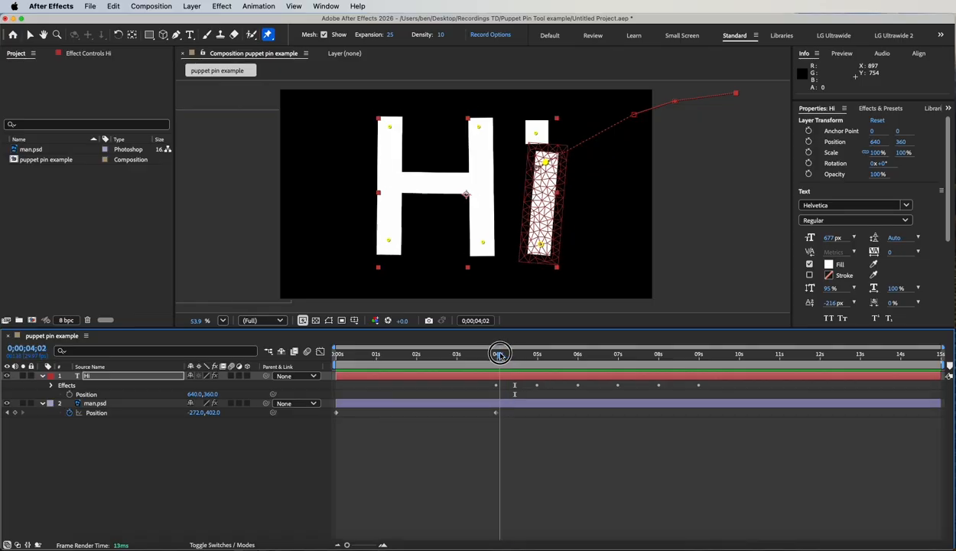
key("h")
left_click_drag(596, 186, 586, 277)
key("super+p")
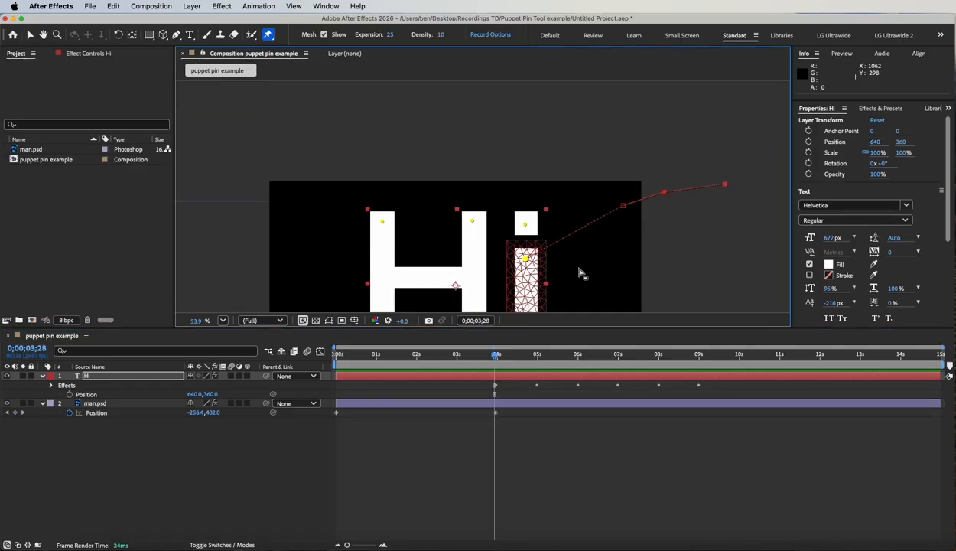
Step: At 0;00;04;29, pull the pin on the i's dot above the frame and scrub through the letter animation
left_click(537, 354)
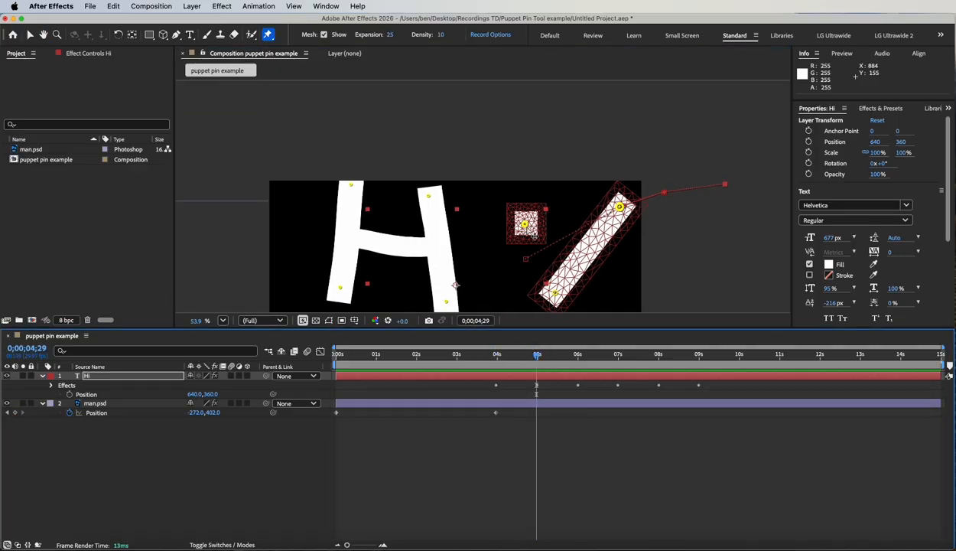
left_click_drag(526, 222, 548, 112)
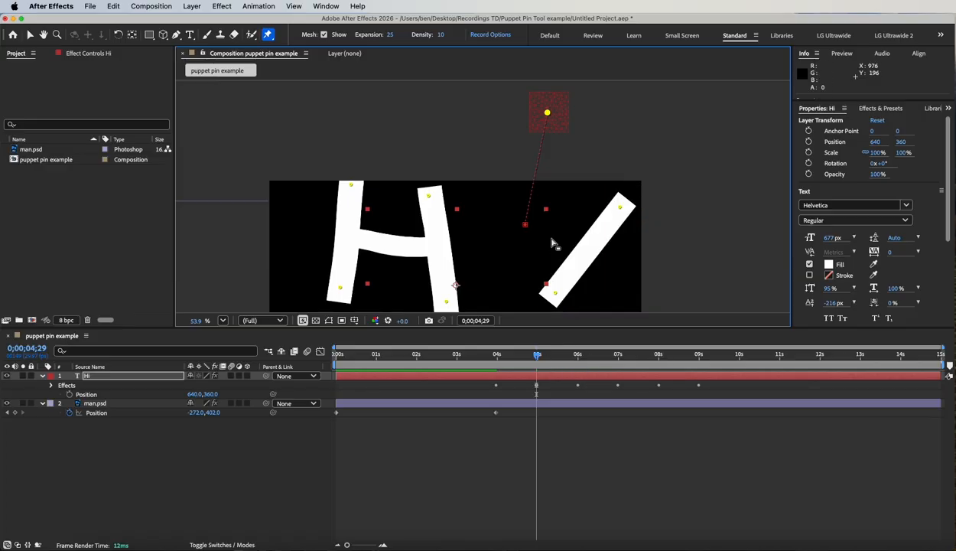
key("h")
left_click_drag(535, 261, 546, 196)
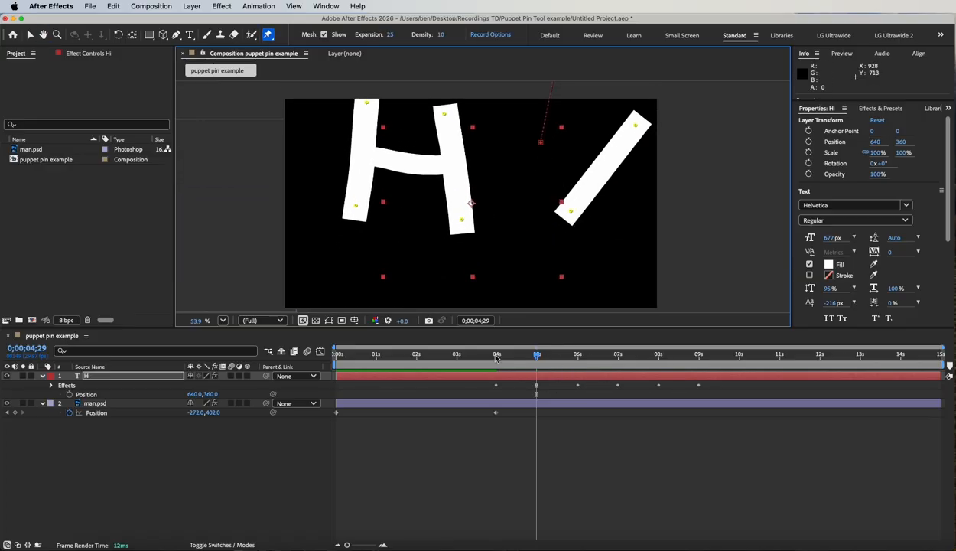
left_click_drag(497, 357, 725, 345)
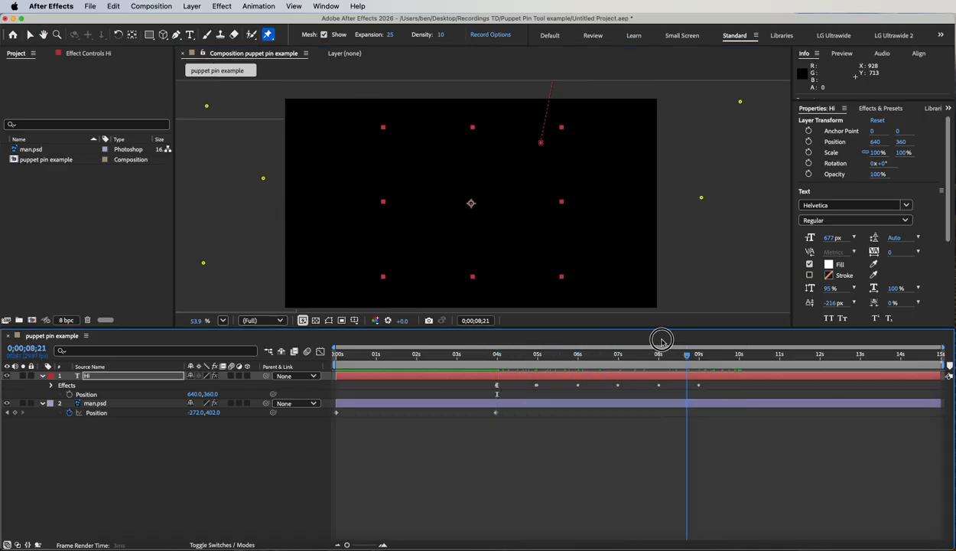
left_click_drag(662, 340, 509, 353)
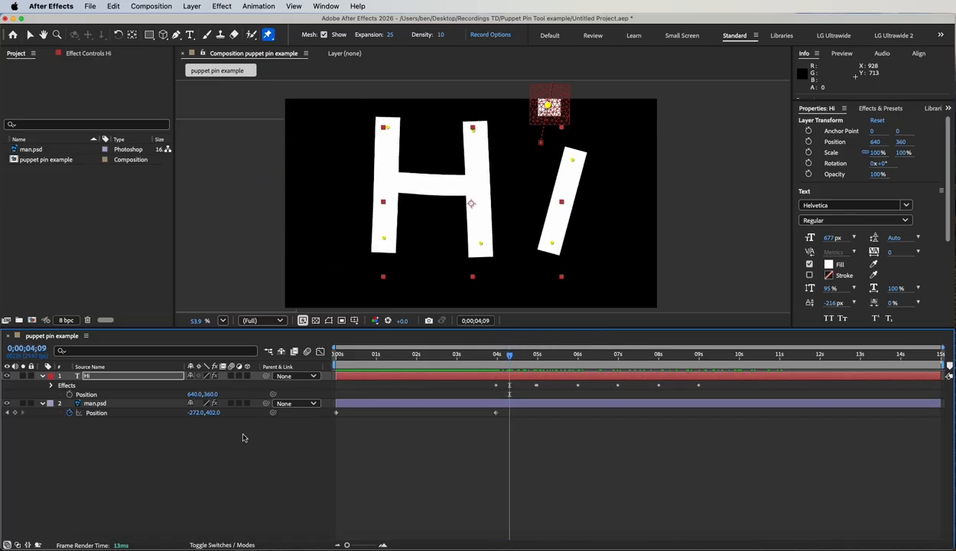
Step: Time-reverse all the Hi layer's puppet pin keyframes and compress their timing to end at about 0;00;05;19
left_click(87, 377)
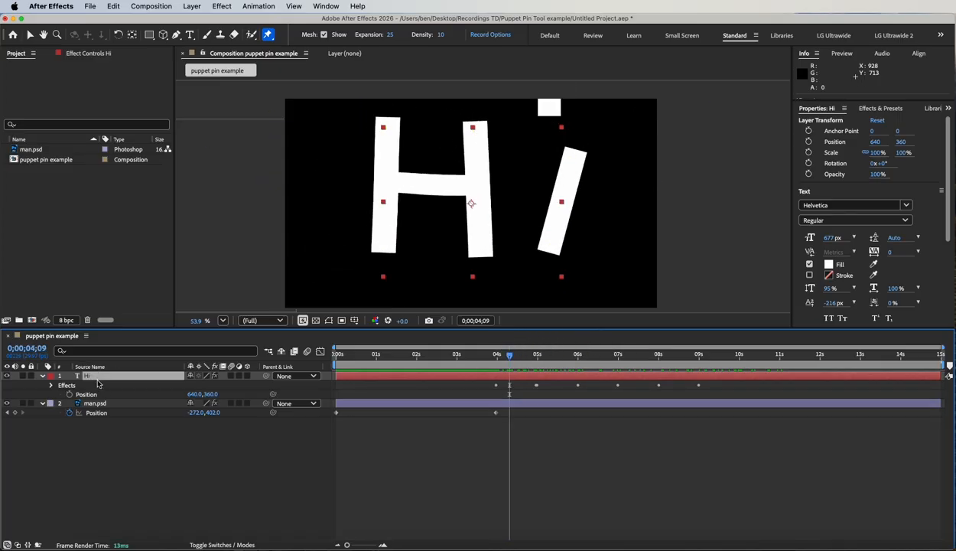
key("u")
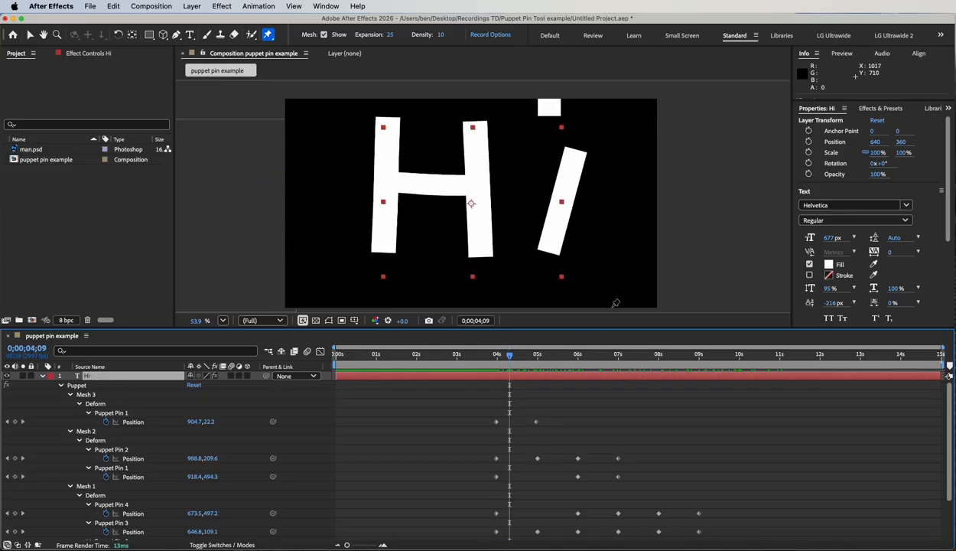
left_click_drag(682, 328, 679, 227)
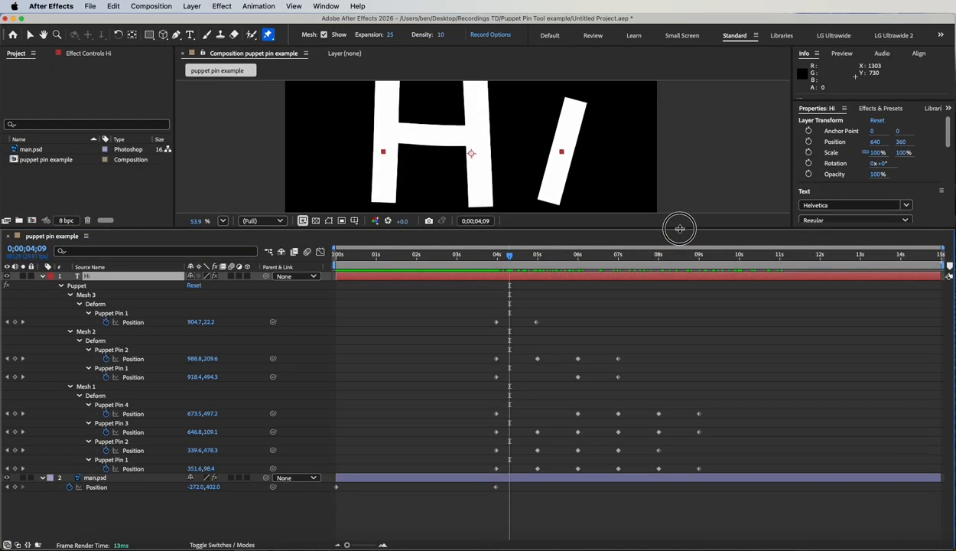
left_click_drag(479, 309, 751, 476)
left_click(263, 6)
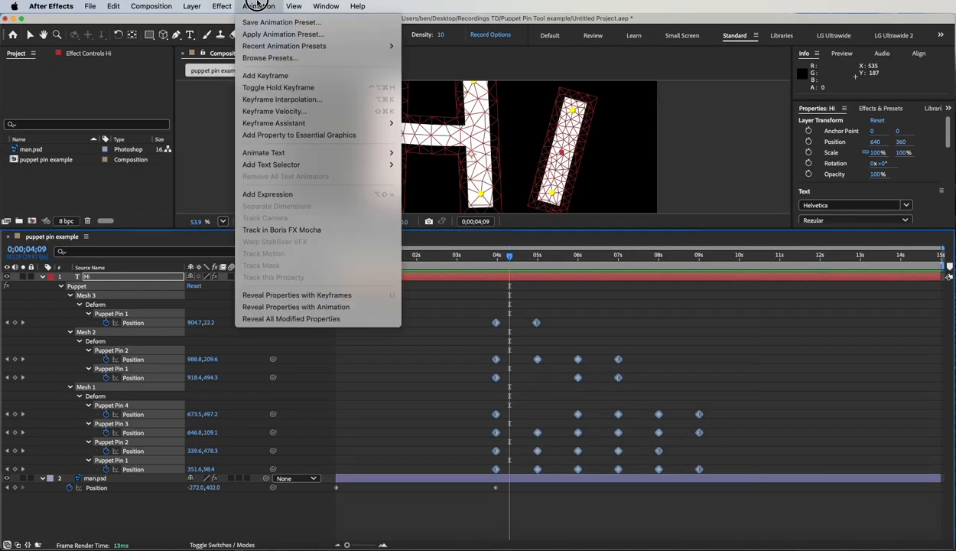
mouse_move(375, 124)
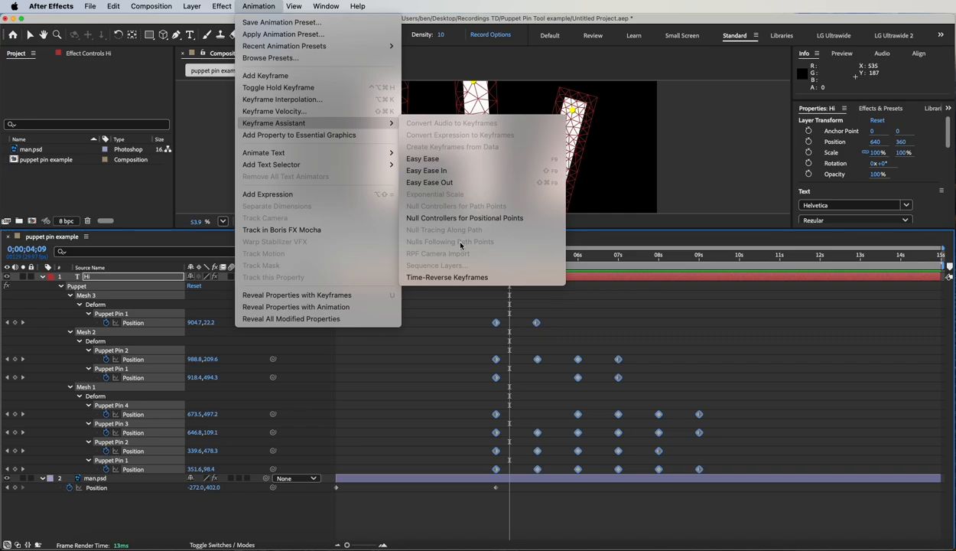
left_click(417, 277)
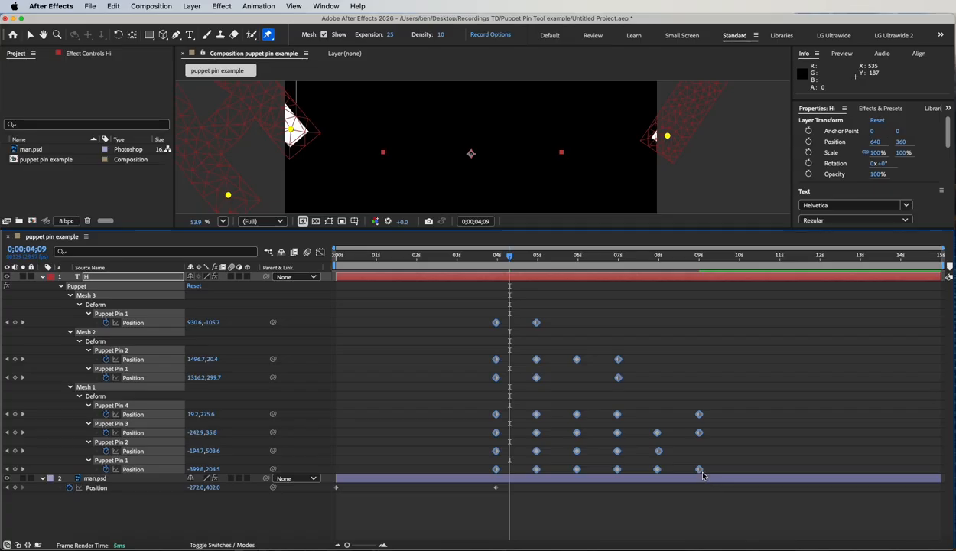
left_click_drag(700, 470, 565, 467)
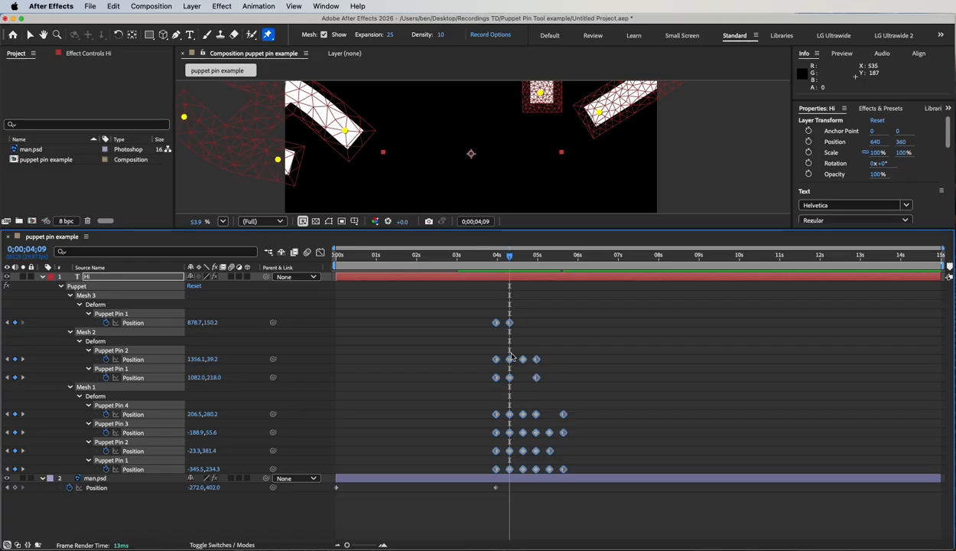
Step: Shift the i stem's and dot's keyframes so both sets end at 0;00;05;19 with the H's, and check the motion
left_click_drag(491, 345, 538, 381)
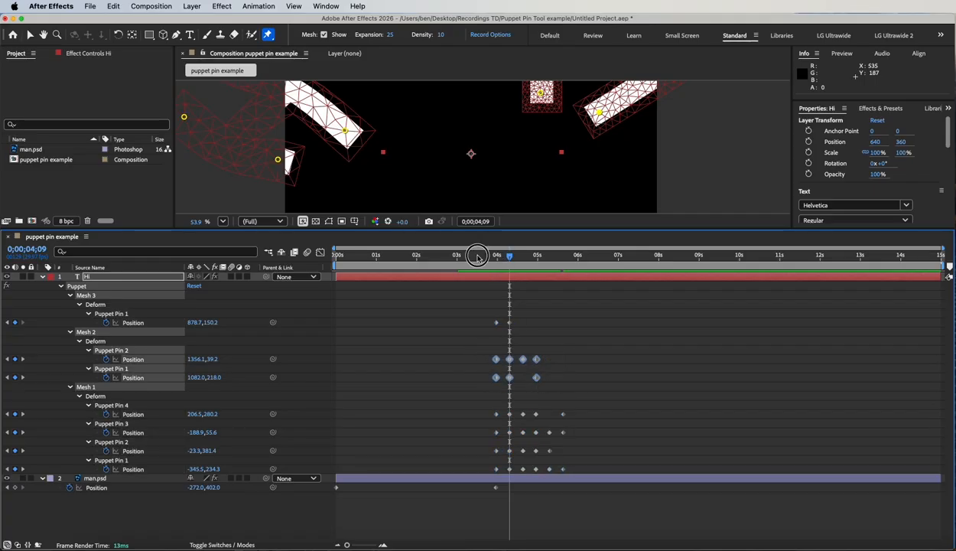
left_click_drag(476, 256, 537, 255)
left_click_drag(467, 299, 517, 329)
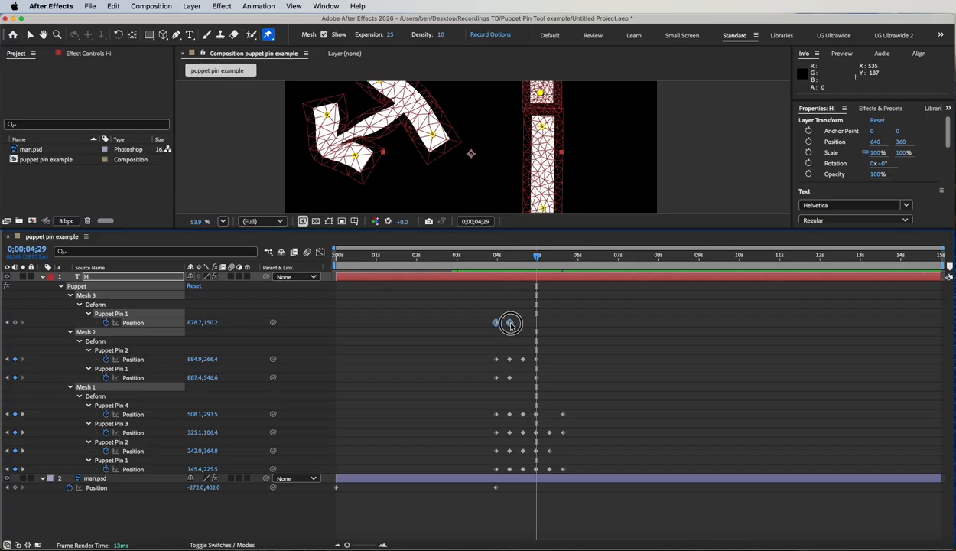
left_click_drag(527, 246, 563, 248)
left_click_drag(494, 347, 556, 378)
left_click_drag(481, 288, 552, 381)
left_click_drag(468, 286, 566, 386)
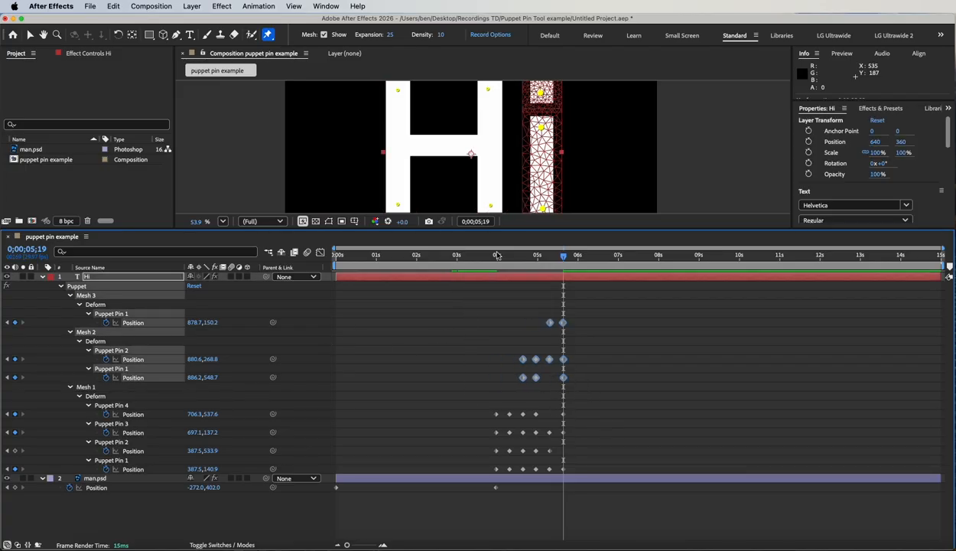
left_click_drag(655, 227, 661, 372)
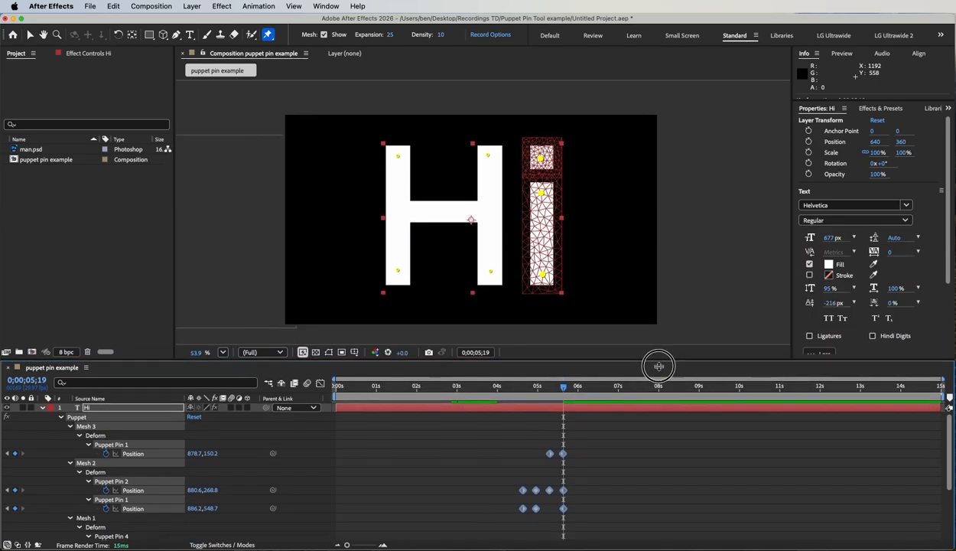
left_click_drag(477, 399, 530, 218)
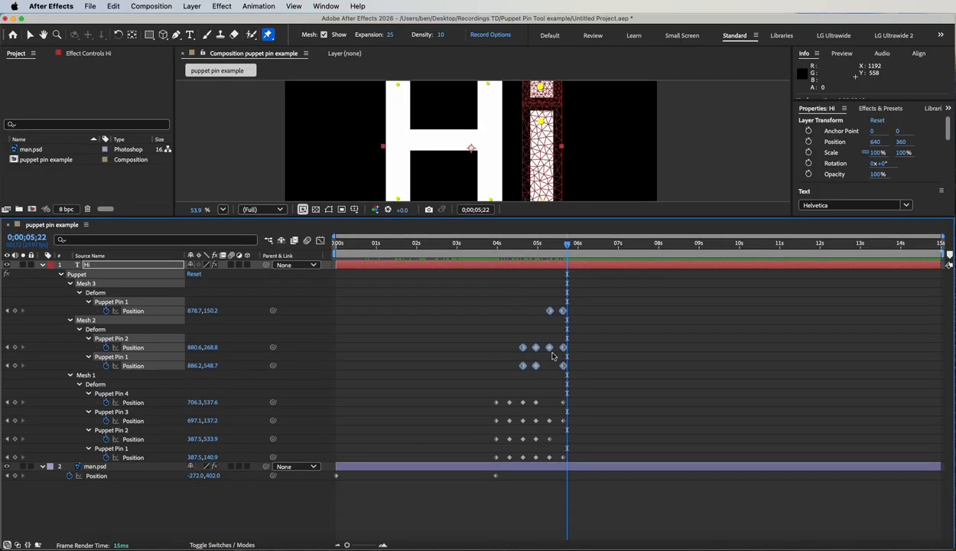
Step: Move all puppet pin keyframes earlier and stretch them to run from about 0;00;02;08 to 0;00;04;15
left_click_drag(474, 284, 626, 482)
left_click(508, 490)
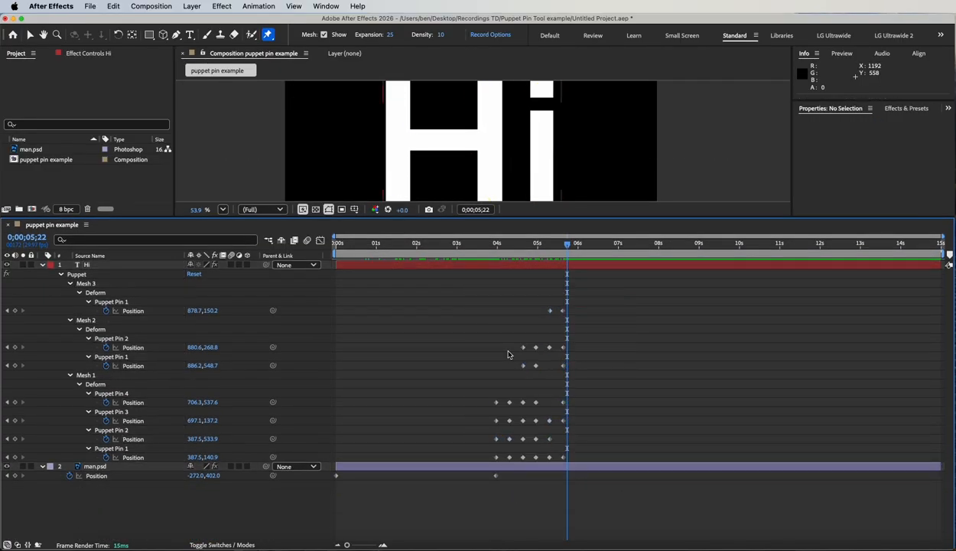
left_click_drag(475, 285, 527, 457)
left_click_drag(413, 242, 454, 234)
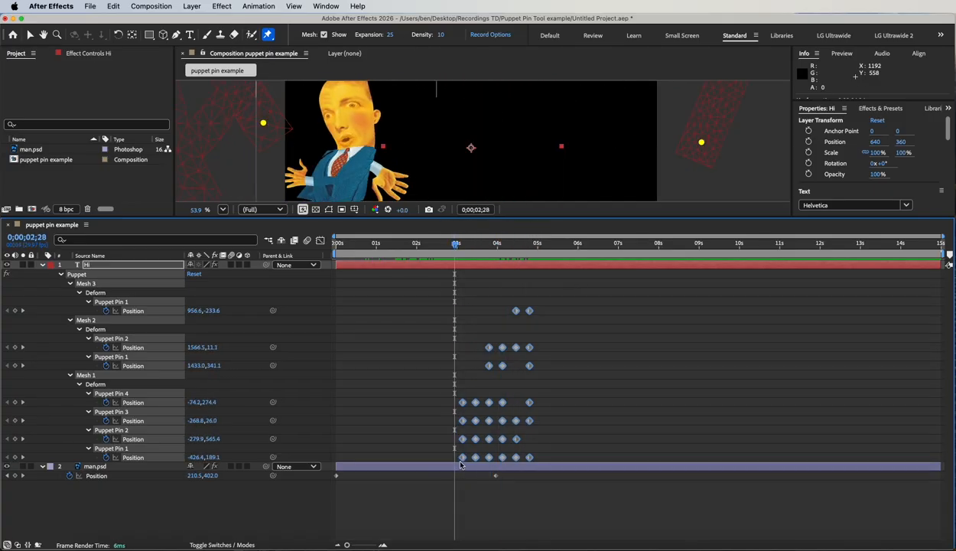
left_click_drag(461, 459, 439, 457)
left_click_drag(475, 349, 463, 348)
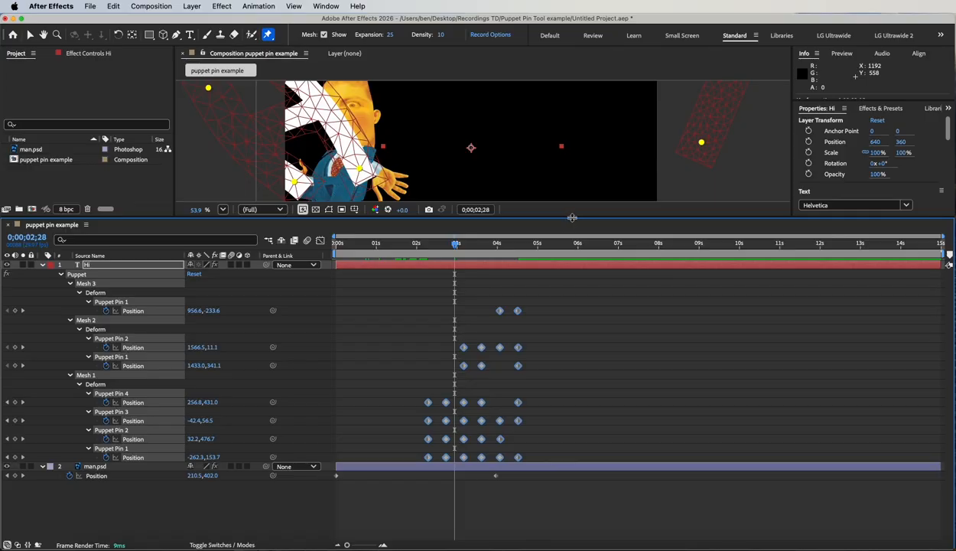
Step: End the work area just past 0;00;05;00 and preview the composition from the start
left_click_drag(572, 219, 610, 353)
left_click(538, 378)
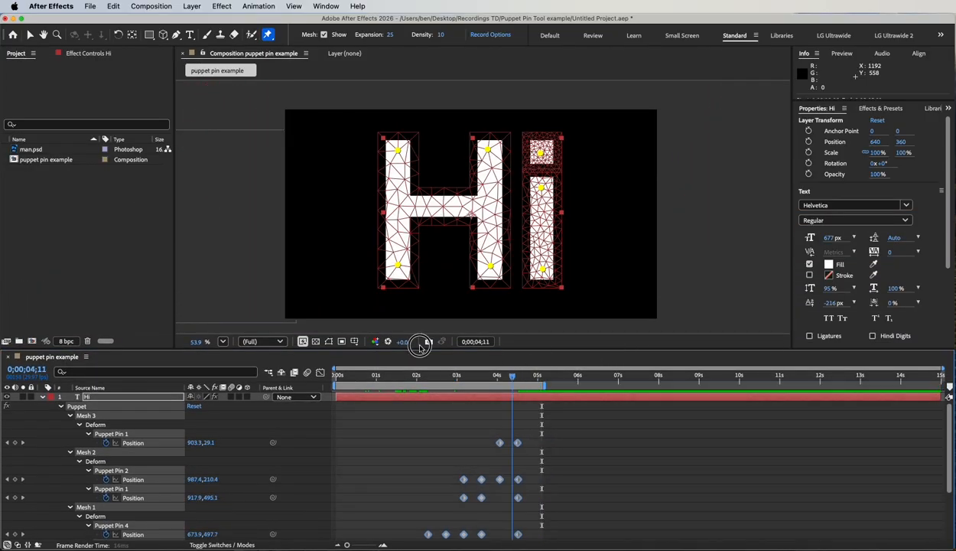
key("Home")
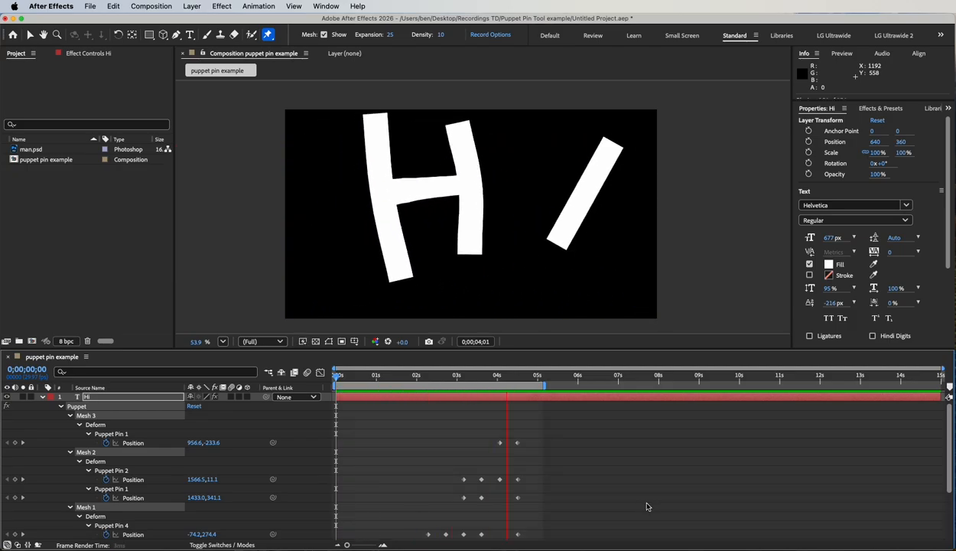
key("space")
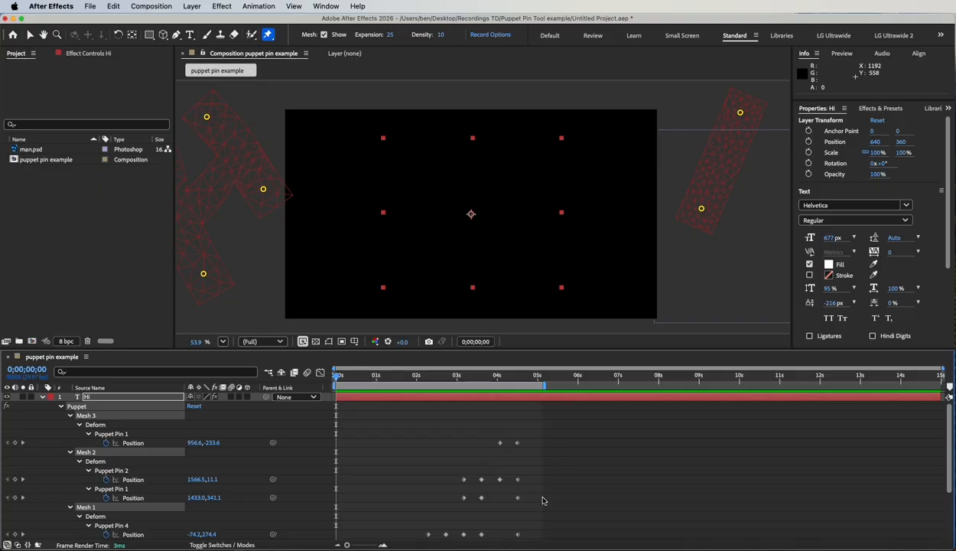
Step: Compress all the Hi layer's puppet pin keyframes to start at about 0;00;03;00, keeping their end at about 0;00;04;15
scroll(551, 482, "down", 3)
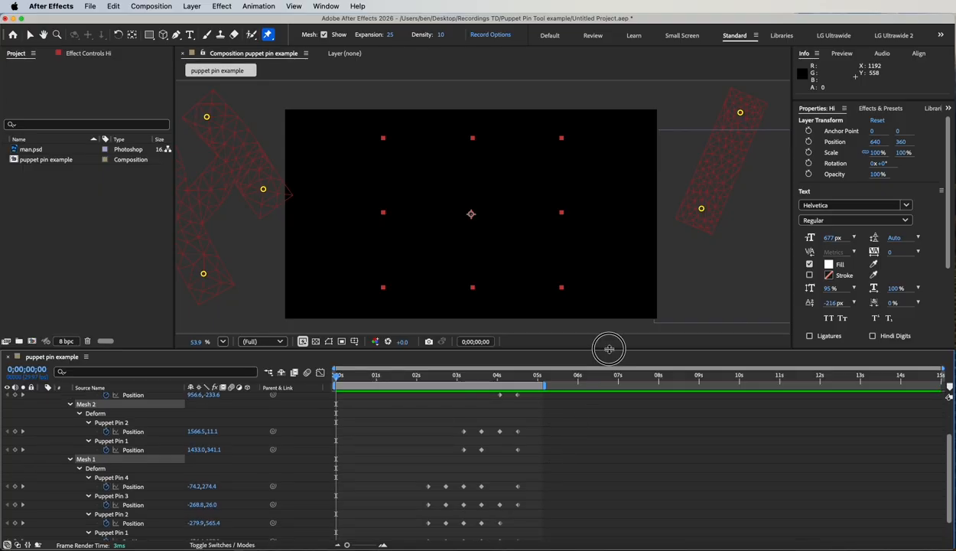
left_click_drag(609, 349, 600, 246)
left_click_drag(413, 311, 547, 494)
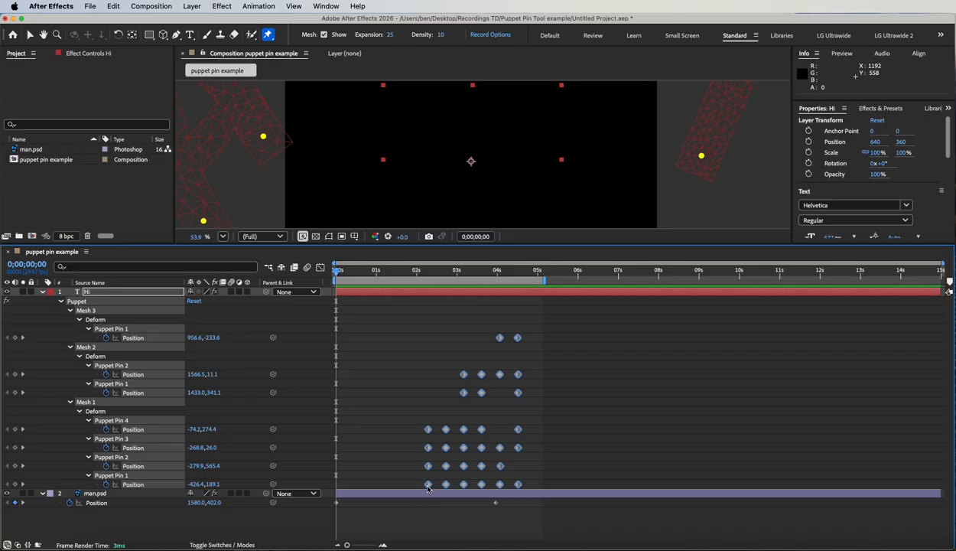
left_click_drag(428, 488, 457, 487)
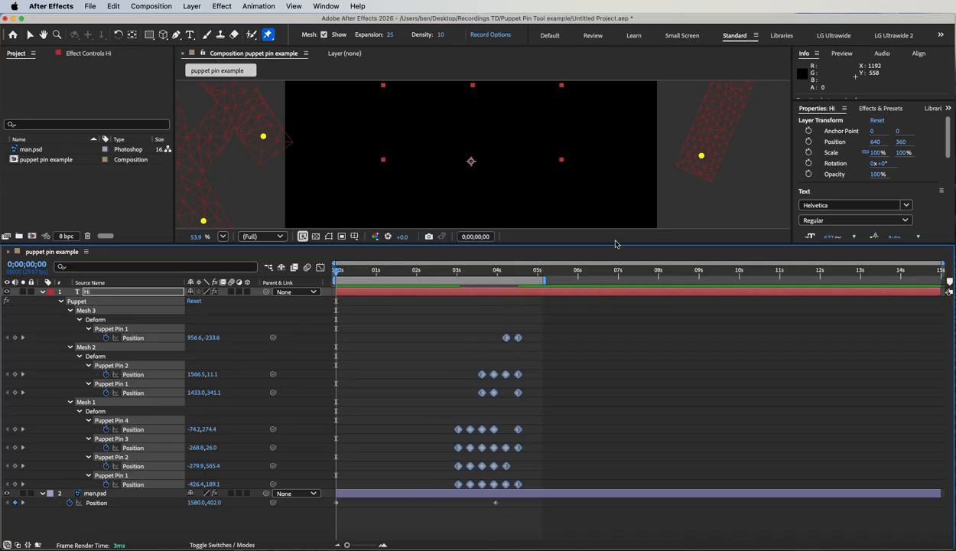
Step: Deselect everything and preview the man's walk and the letter entrance from the first frame
left_click_drag(626, 250, 665, 363)
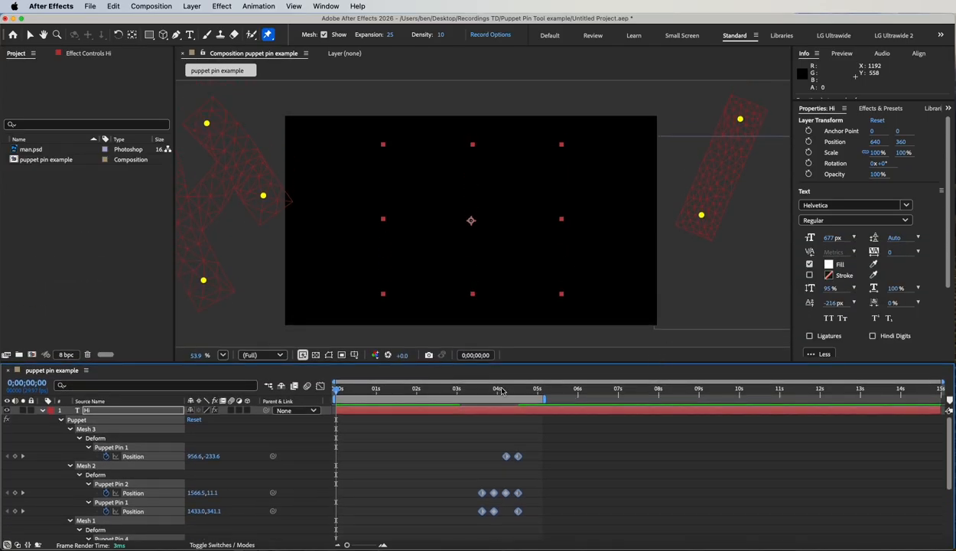
left_click_drag(502, 390, 356, 388)
left_click(602, 478)
left_click(672, 465)
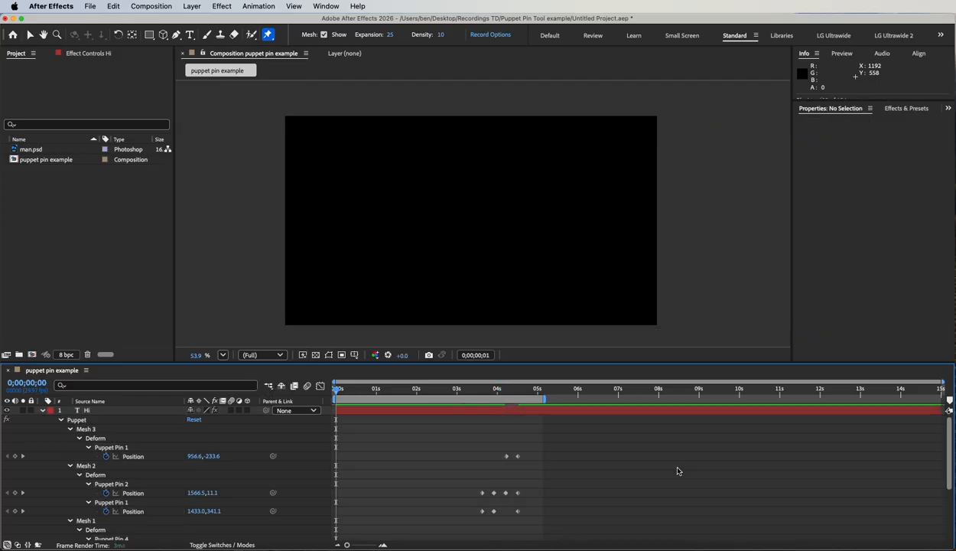
key("space")
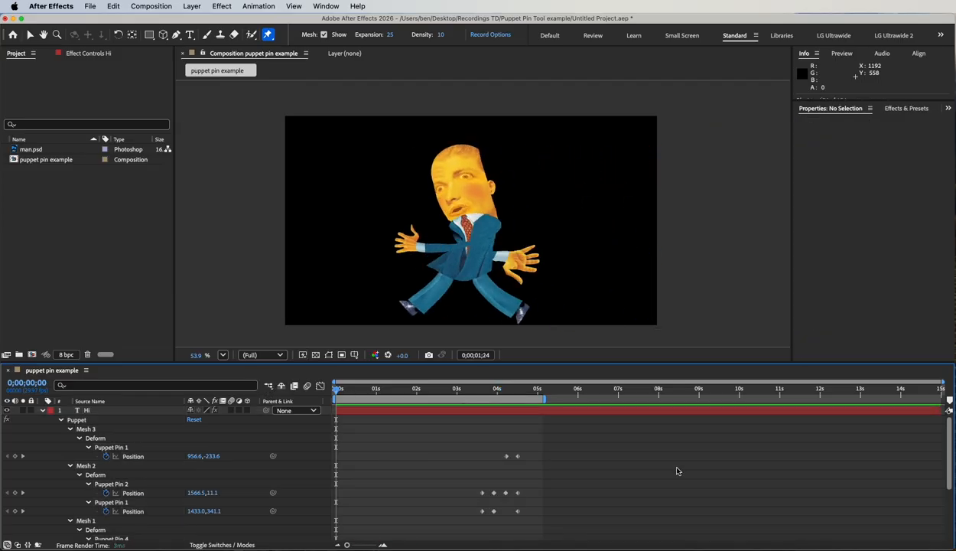